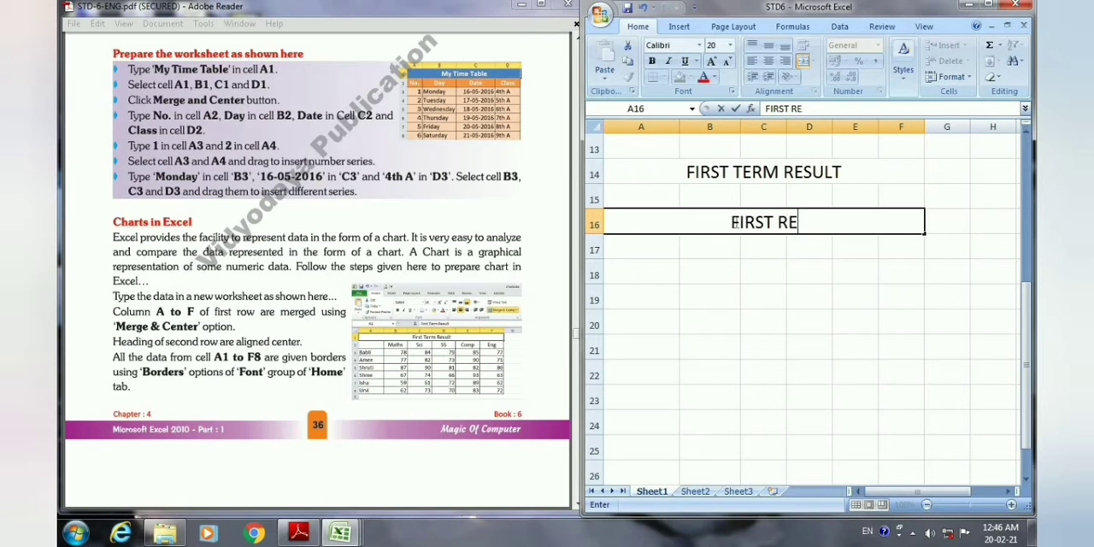
Complete the title FIRST RERM RESULT in merged cell A16.
{"action": "type", "text": "ES"}
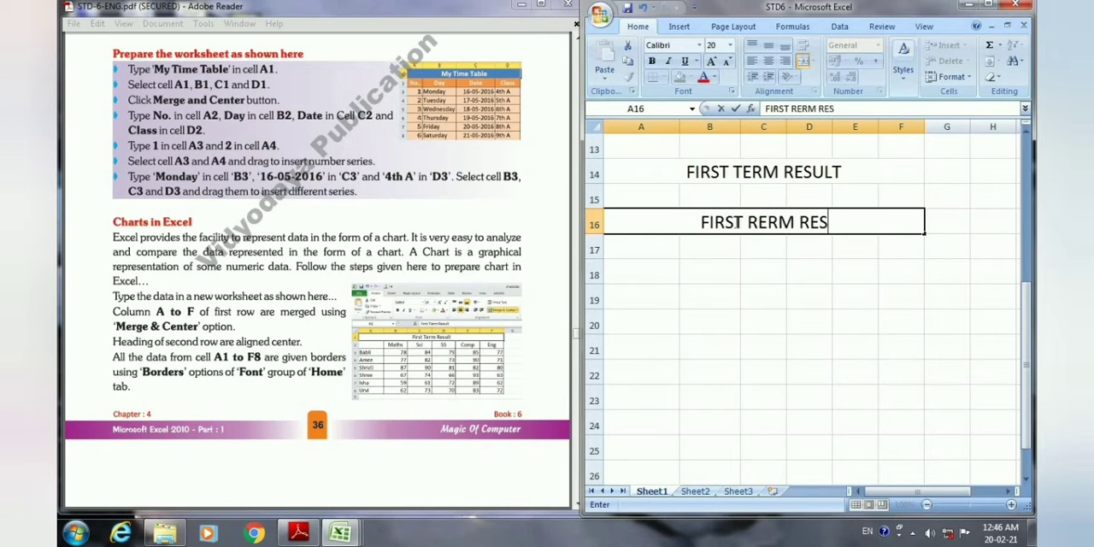
{"action": "type", "text": "ULT"}
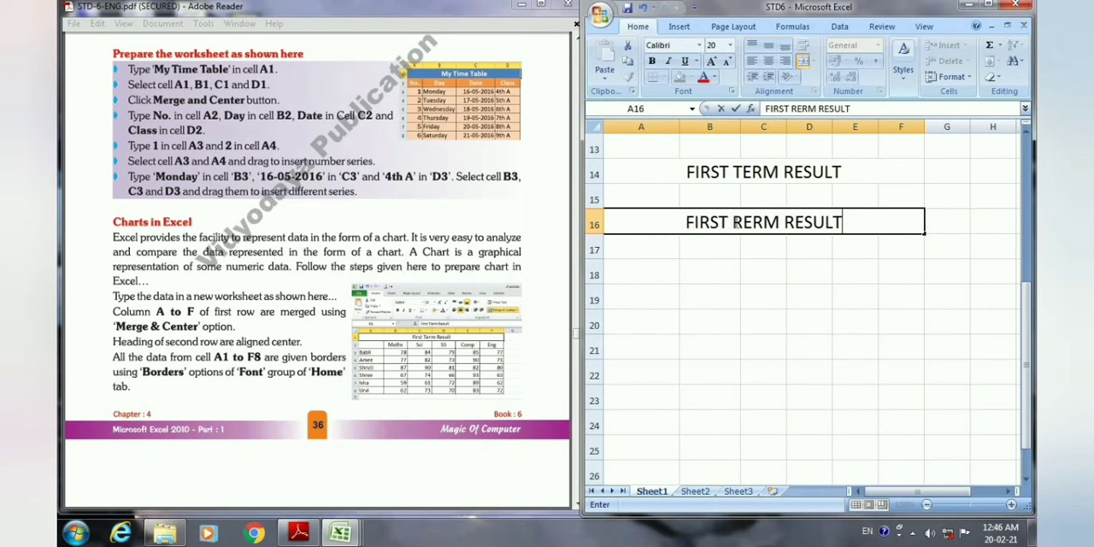
{"action": "left_click", "coordinate": [691, 248]}
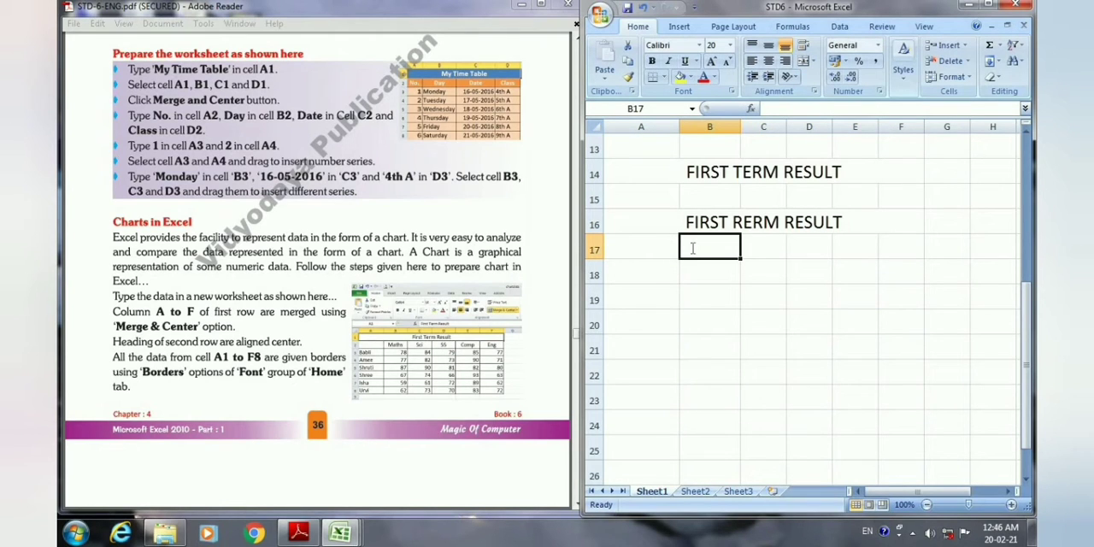
Enter the subject headings MATHS, SS, SCI, COMP and ENG in cells B17 to F17.
{"action": "type", "text": "MATHS"}
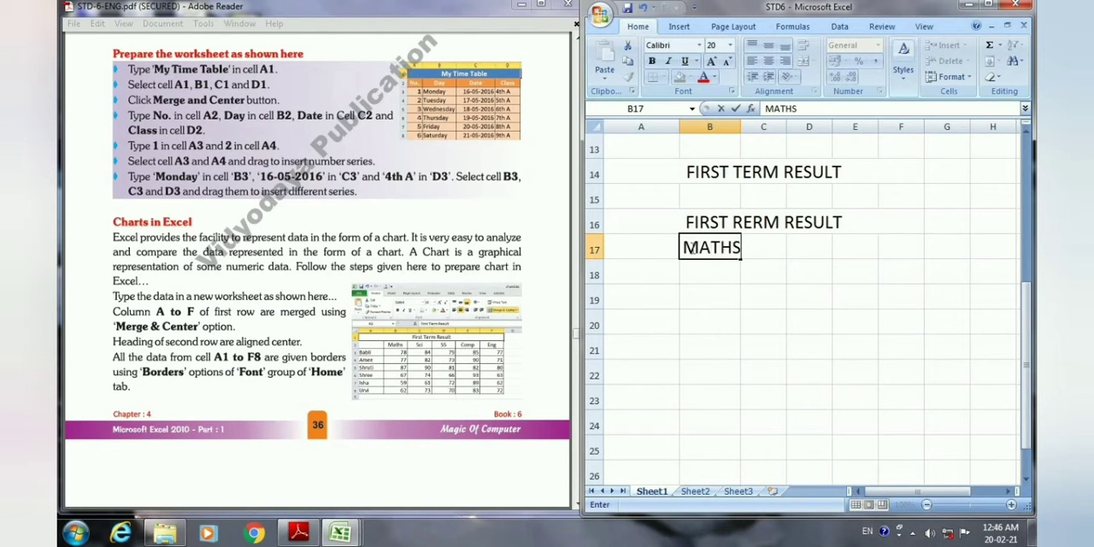
{"action": "key", "text": "Tab"}
{"action": "type", "text": "SS"}
{"action": "key", "text": "Tab"}
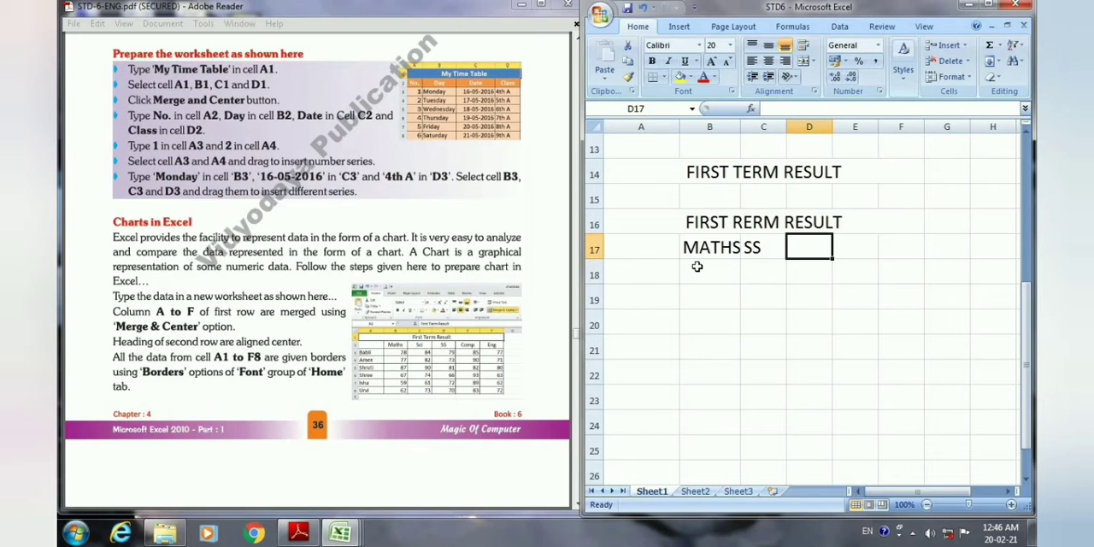
{"action": "type", "text": "SCI"}
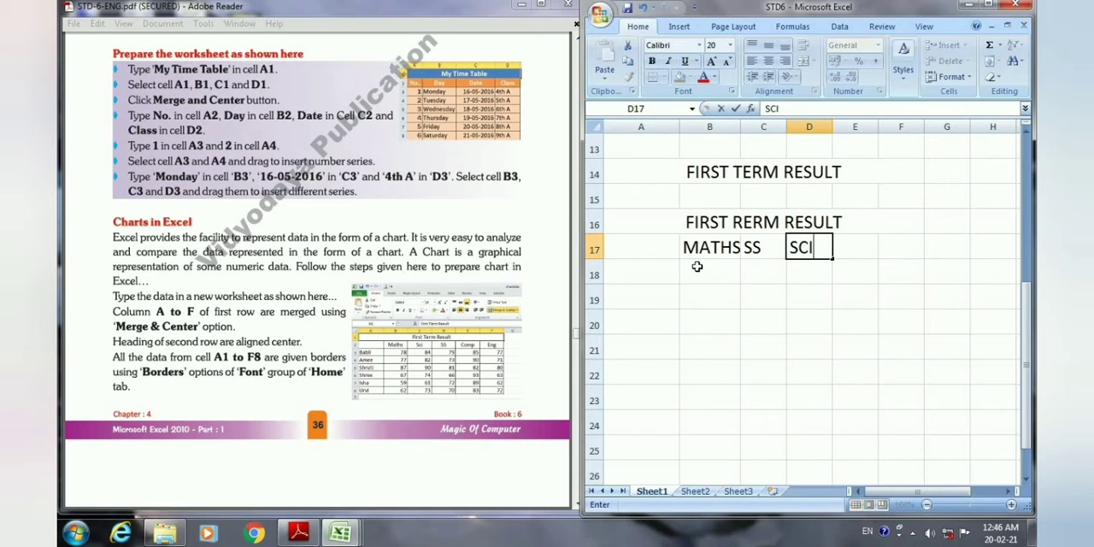
{"action": "key", "text": "Tab"}
{"action": "type", "text": "COMP"}
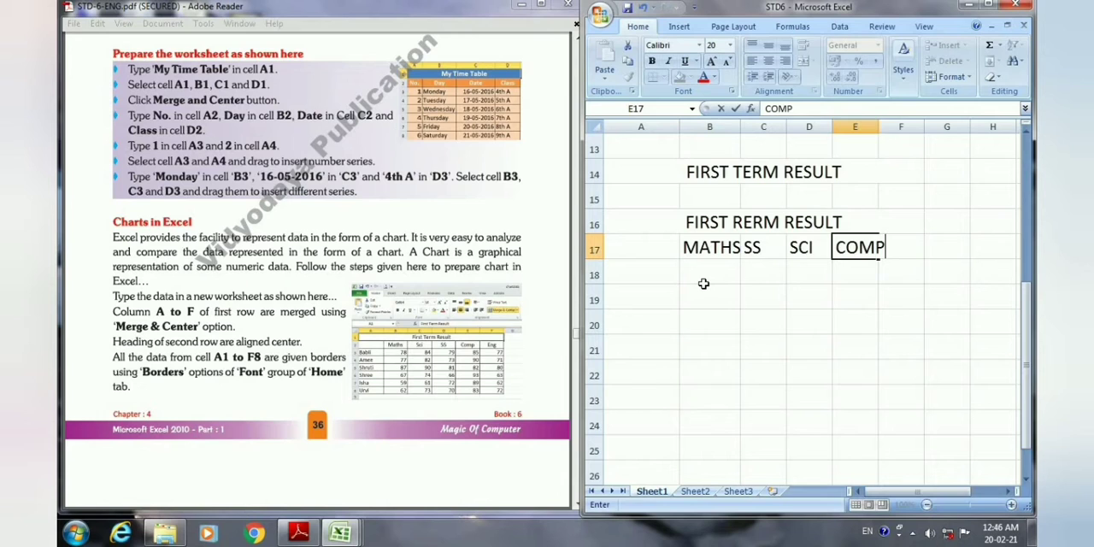
{"action": "key", "text": "Tab"}
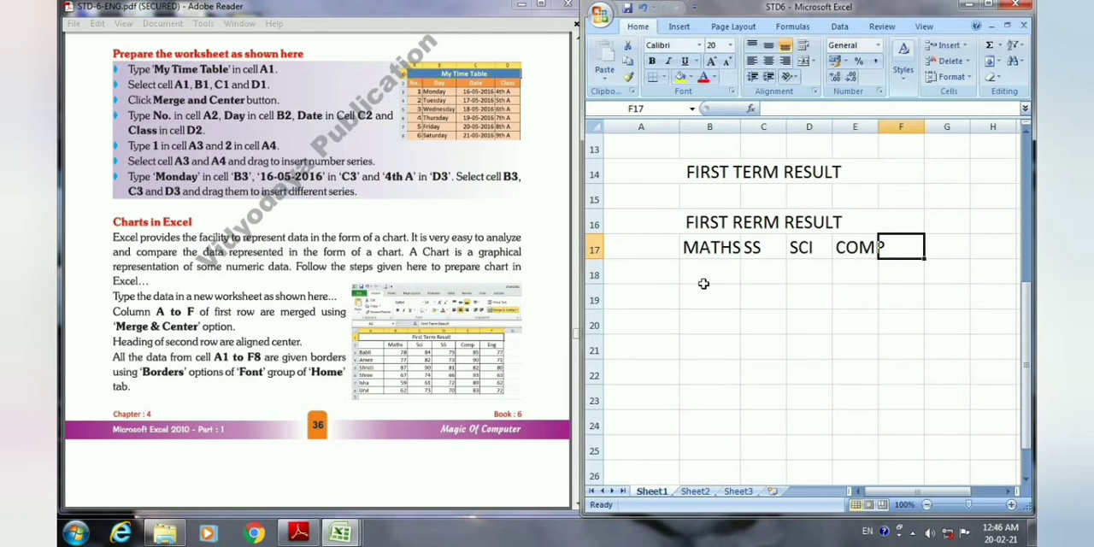
{"action": "type", "text": "ENG"}
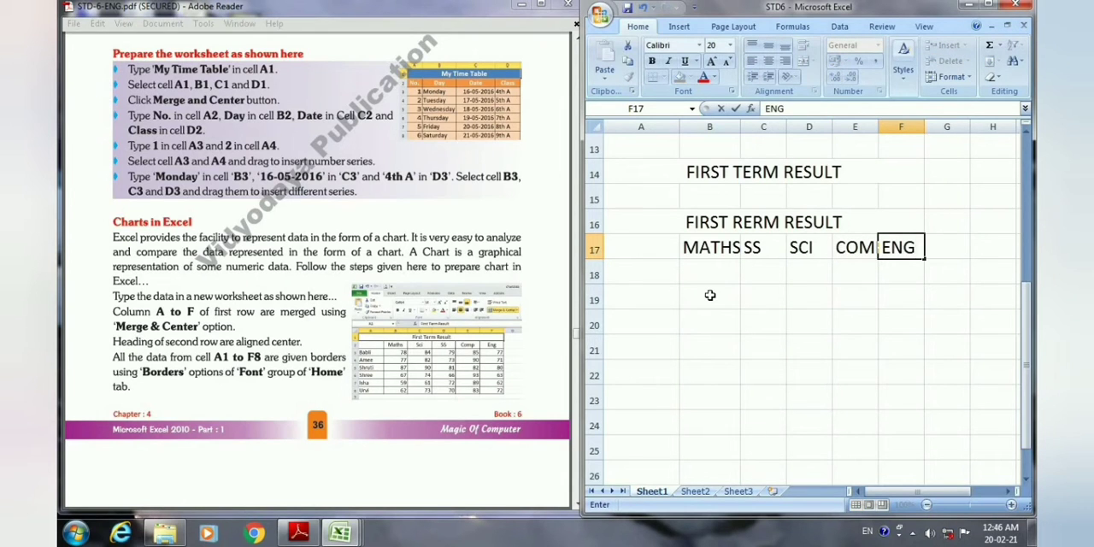
{"action": "key", "text": "Return"}
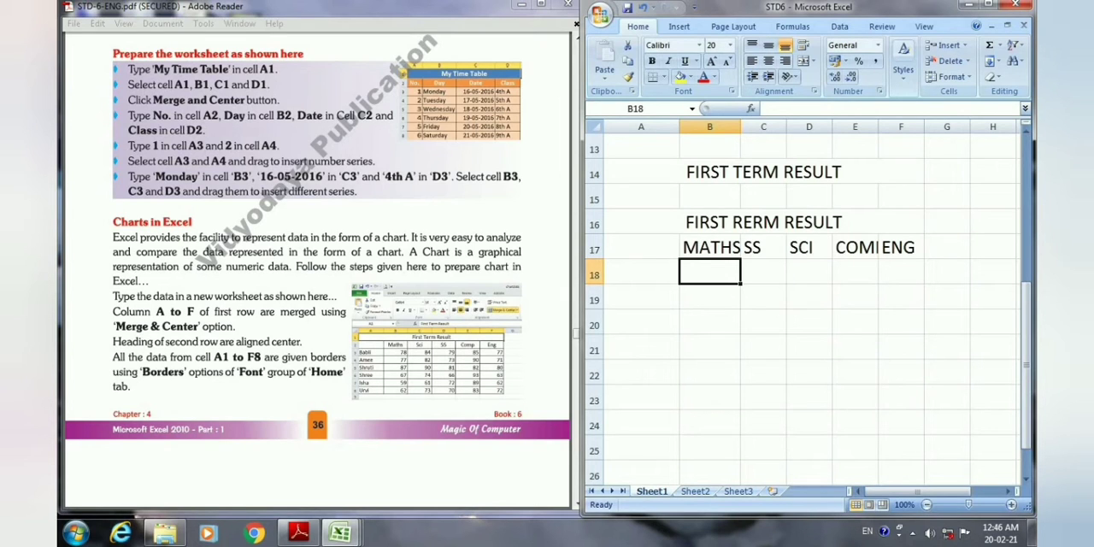
Enter the first student's name in A18 and the marks 78, 84, 79, 85 and 77 in B18 to F18.
{"action": "key", "text": "Left"}
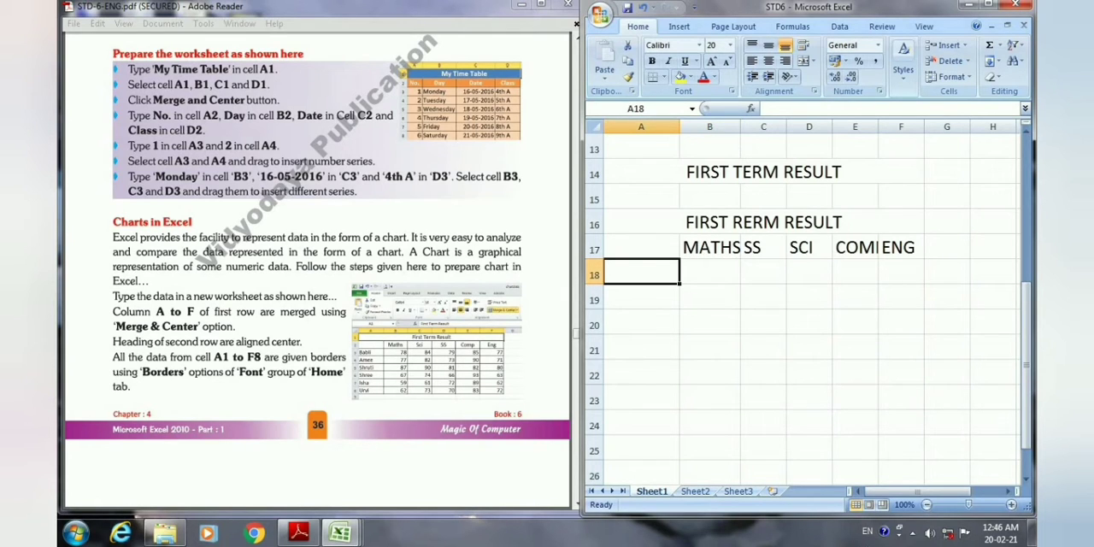
{"action": "type", "text": "BABLI"}
{"action": "key", "text": "Tab"}
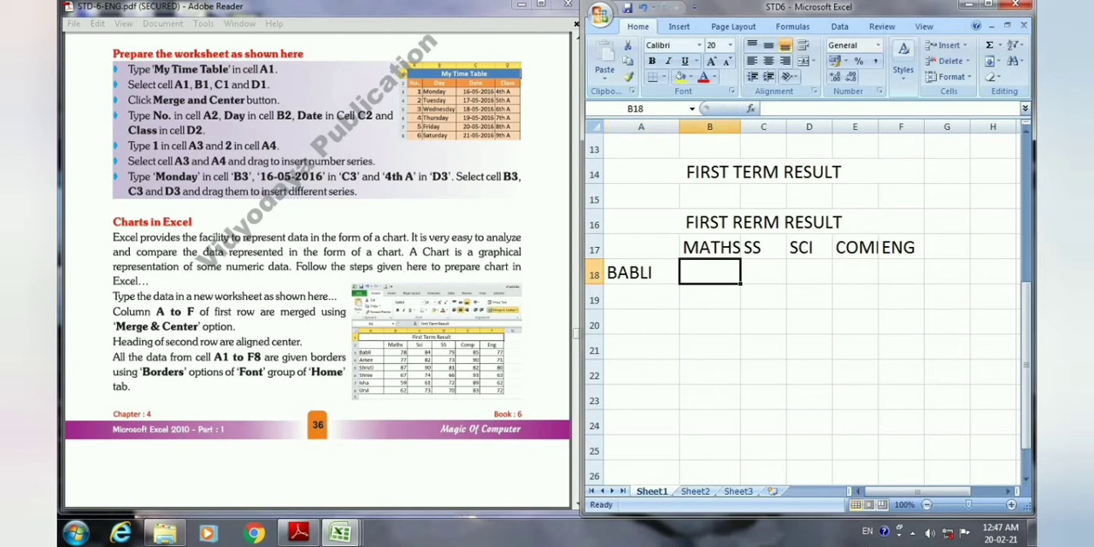
{"action": "type", "text": "78"}
{"action": "key", "text": "Tab"}
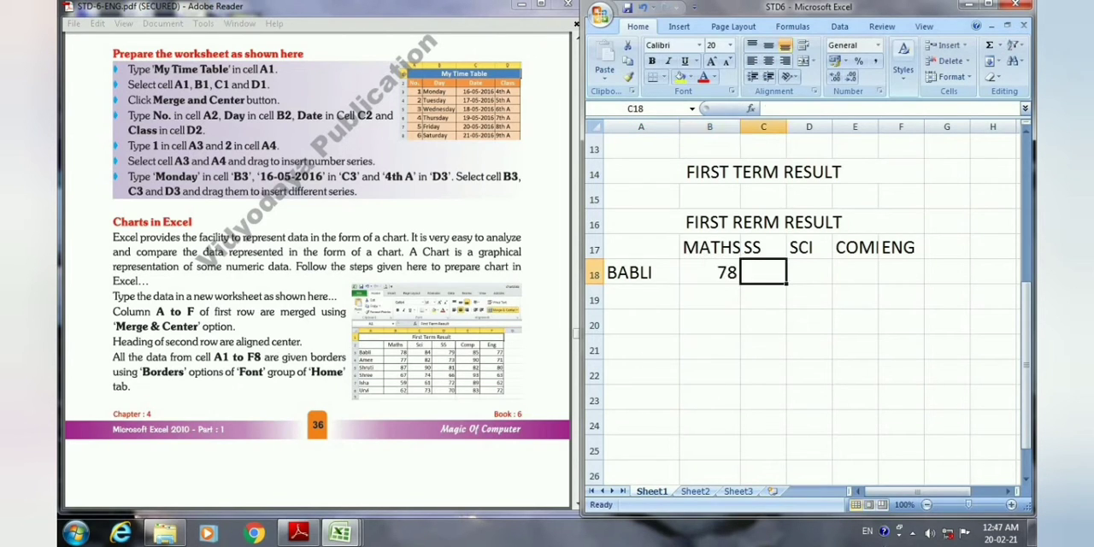
{"action": "type", "text": "84"}
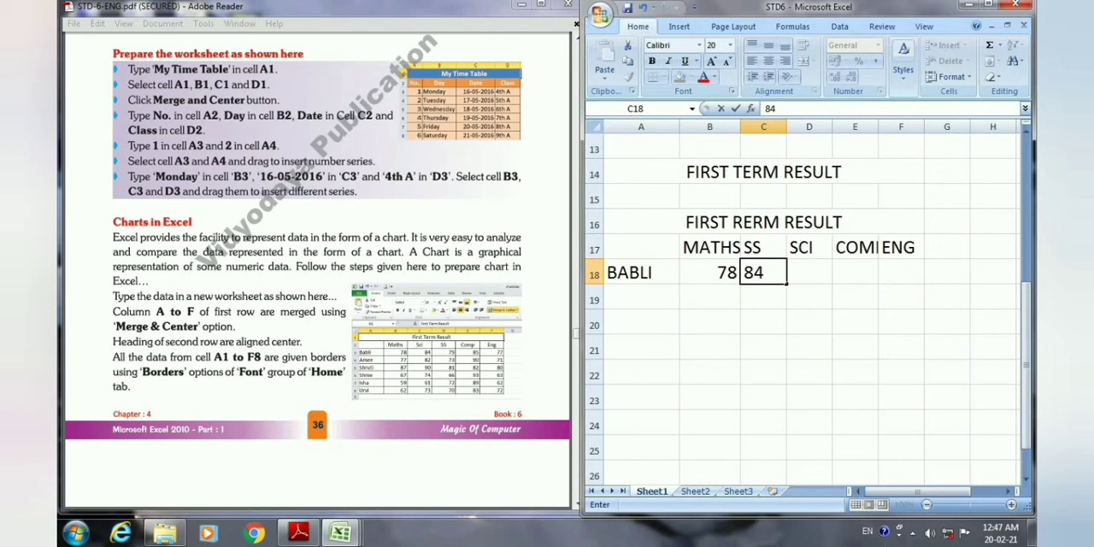
{"action": "key", "text": "Tab"}
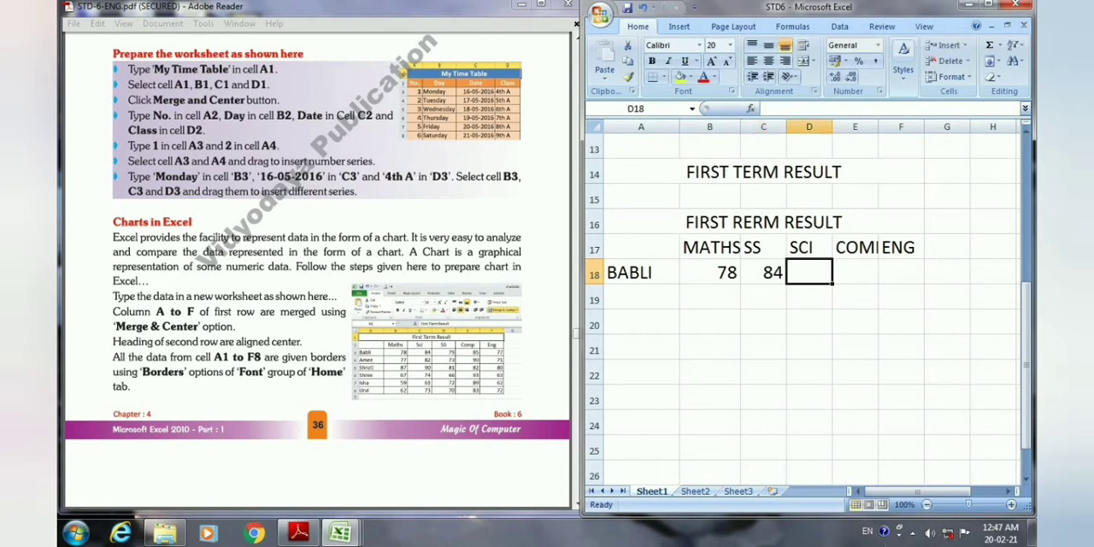
{"action": "type", "text": "79"}
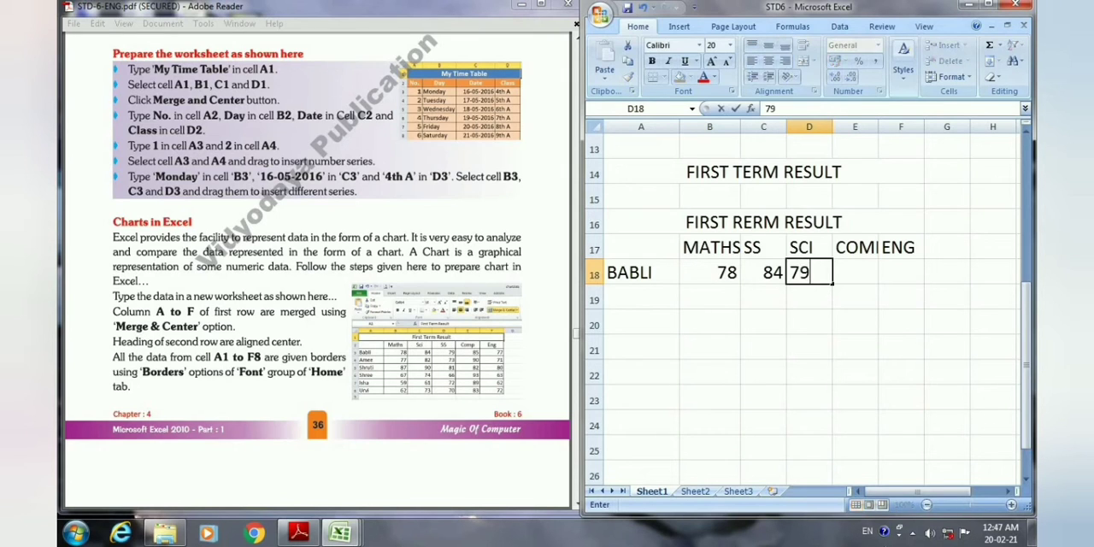
{"action": "key", "text": "Tab"}
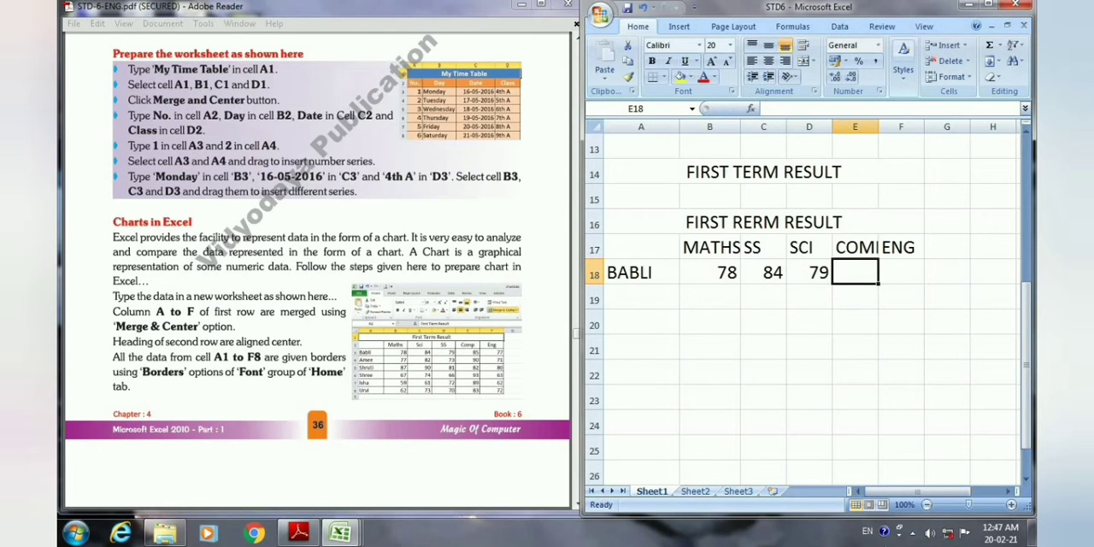
{"action": "type", "text": "85"}
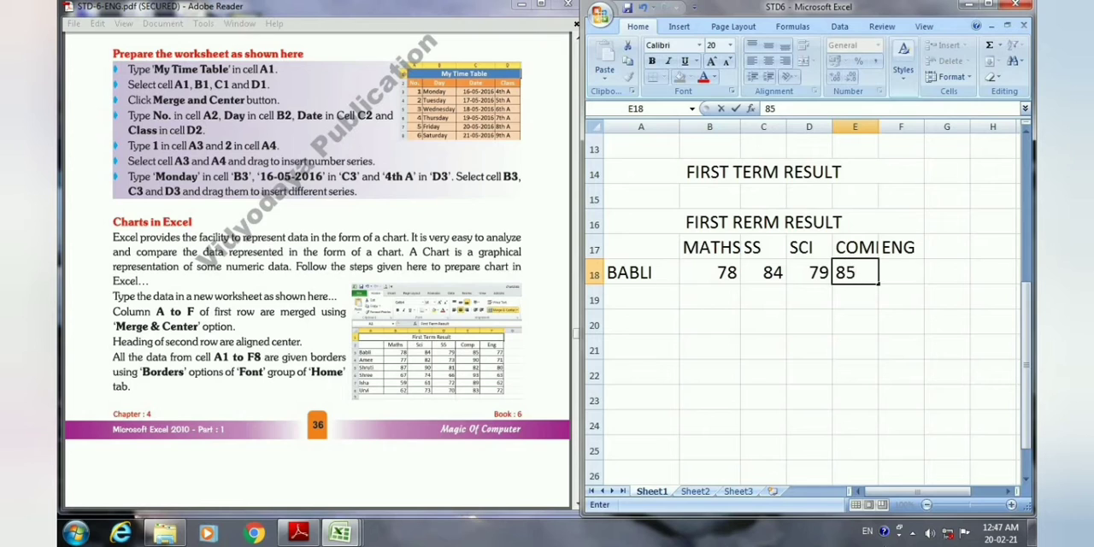
{"action": "key", "text": "Tab"}
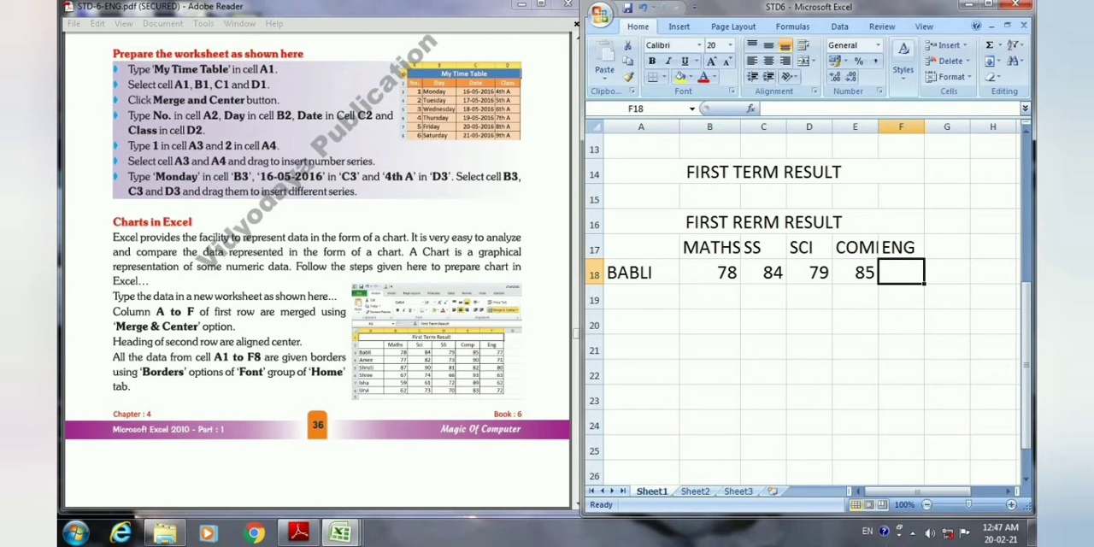
{"action": "type", "text": "77"}
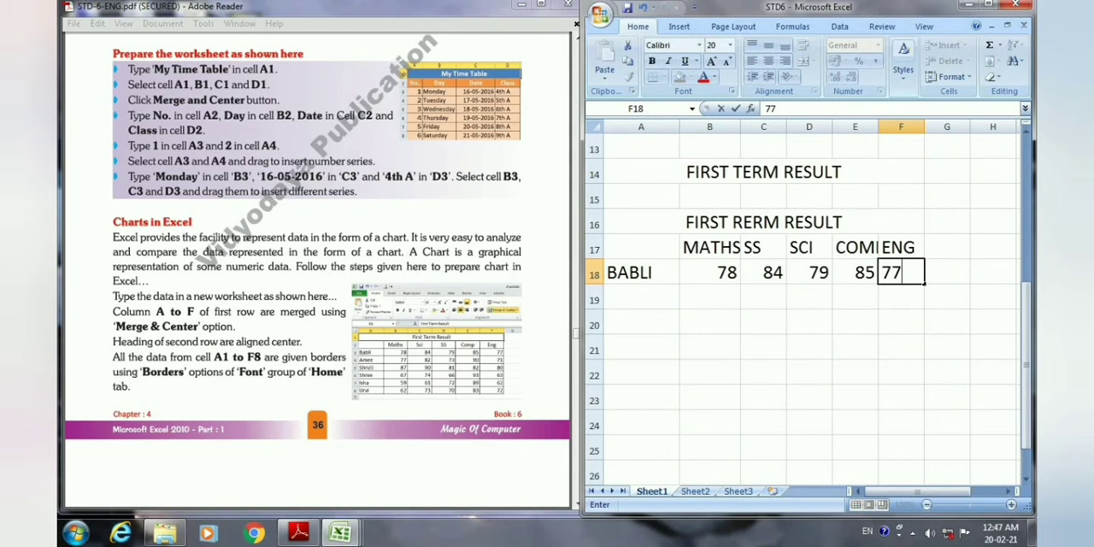
{"action": "left_click", "coordinate": [654, 298]}
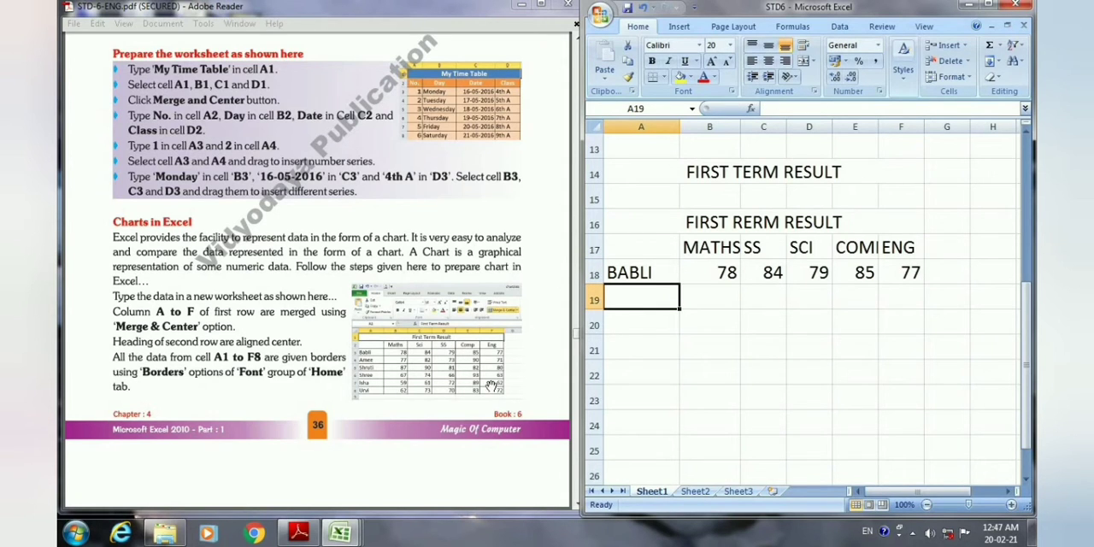
Apply All Borders to the completed result table in A1:F8.
{"action": "scroll", "coordinate": [700, 343], "scroll_direction": "up", "scroll_amount": 4}
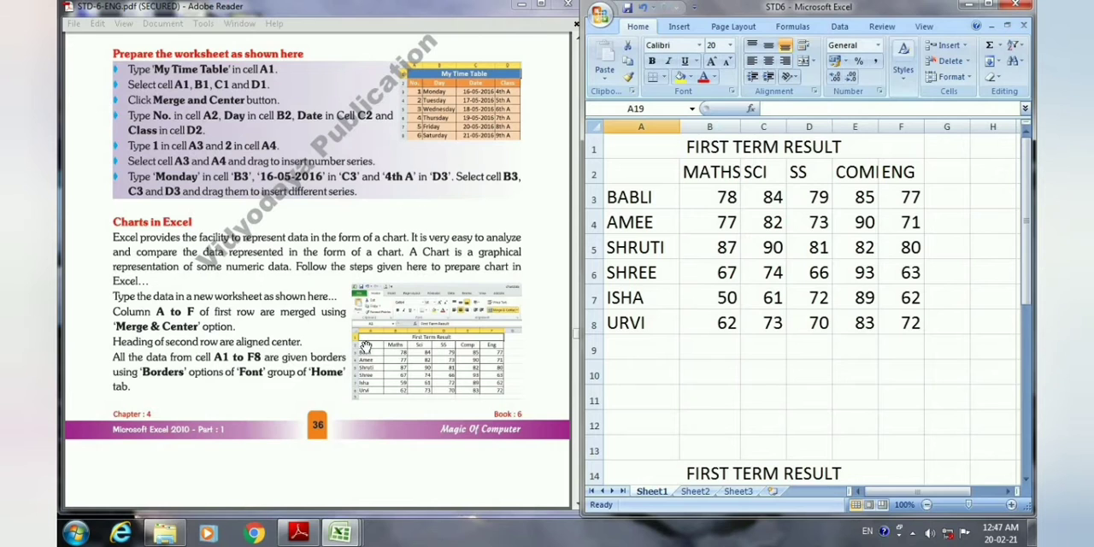
{"action": "left_click", "coordinate": [353, 339]}
{"action": "scroll", "coordinate": [354, 339], "scroll_direction": "down", "scroll_amount": 5}
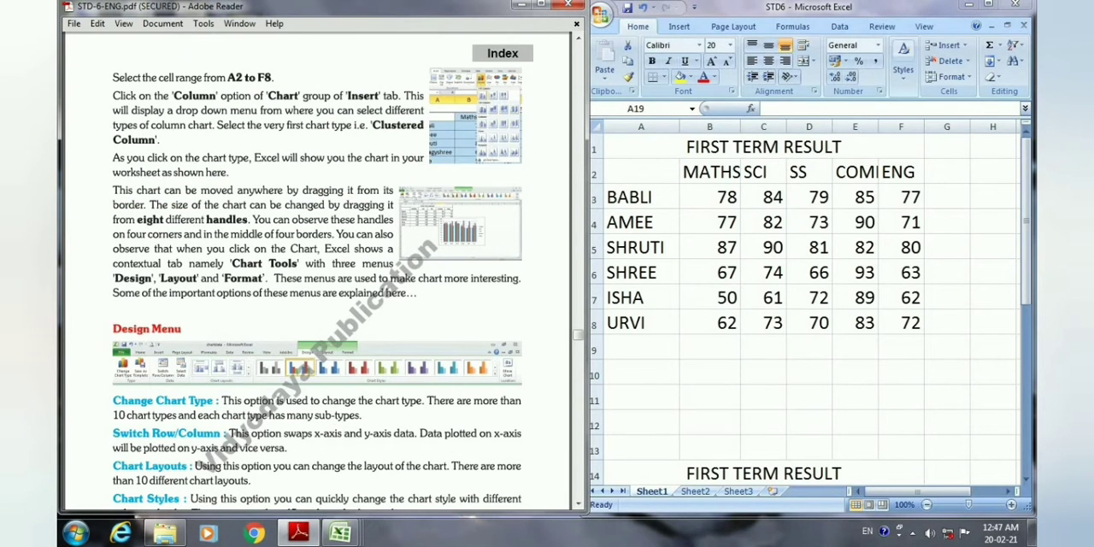
{"action": "left_click", "coordinate": [641, 147]}
{"action": "left_click_drag", "start_coordinate": [667, 148], "coordinate": [843, 325]}
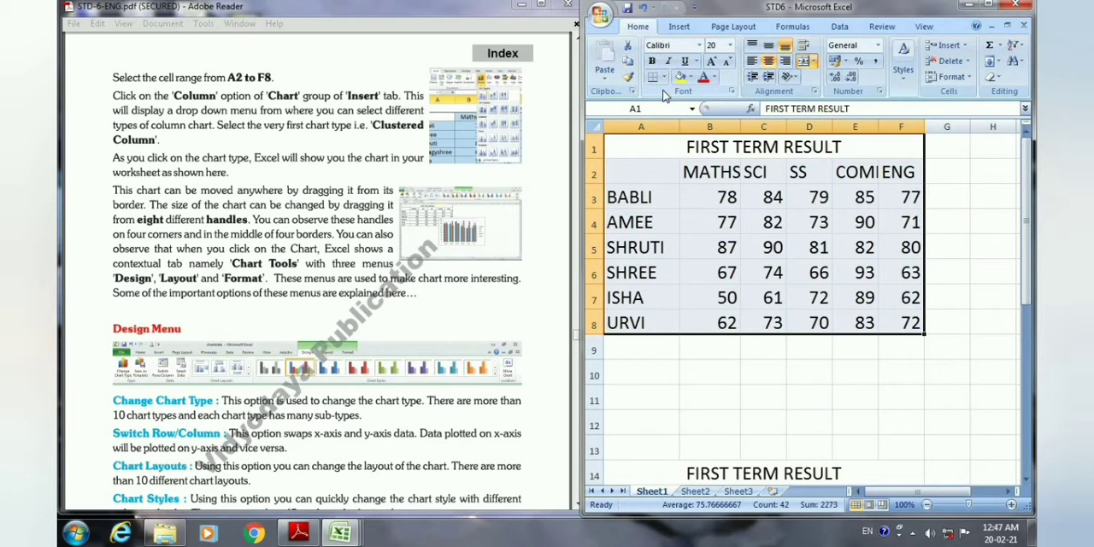
{"action": "left_click", "coordinate": [667, 80]}
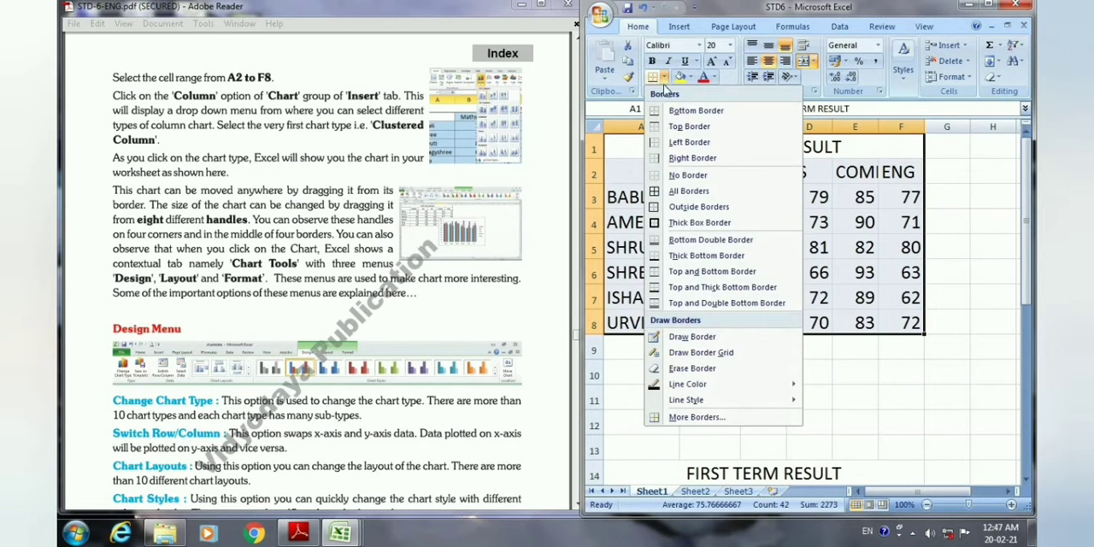
{"action": "left_click", "coordinate": [689, 193]}
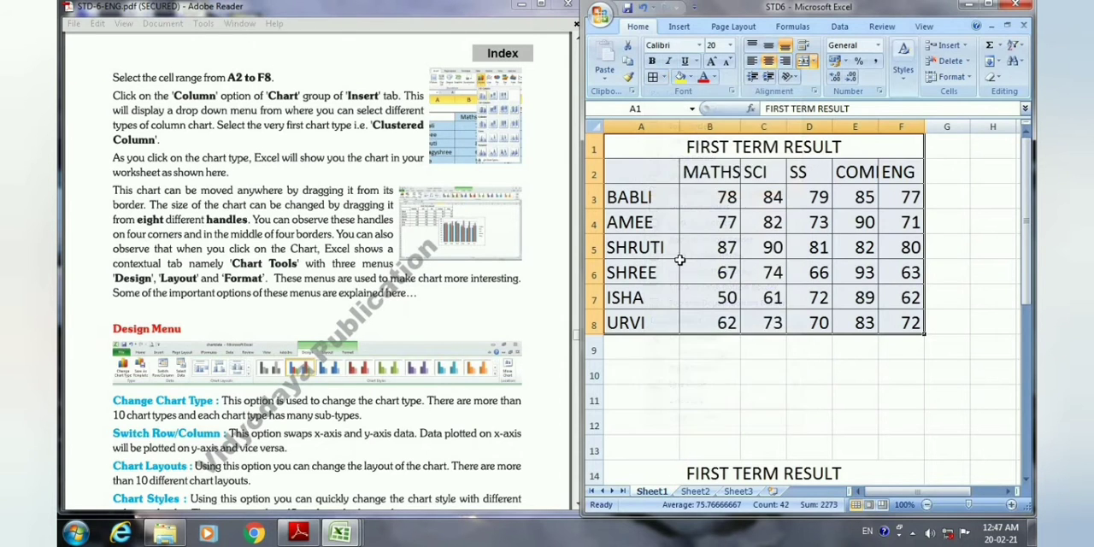
{"action": "left_click", "coordinate": [698, 367]}
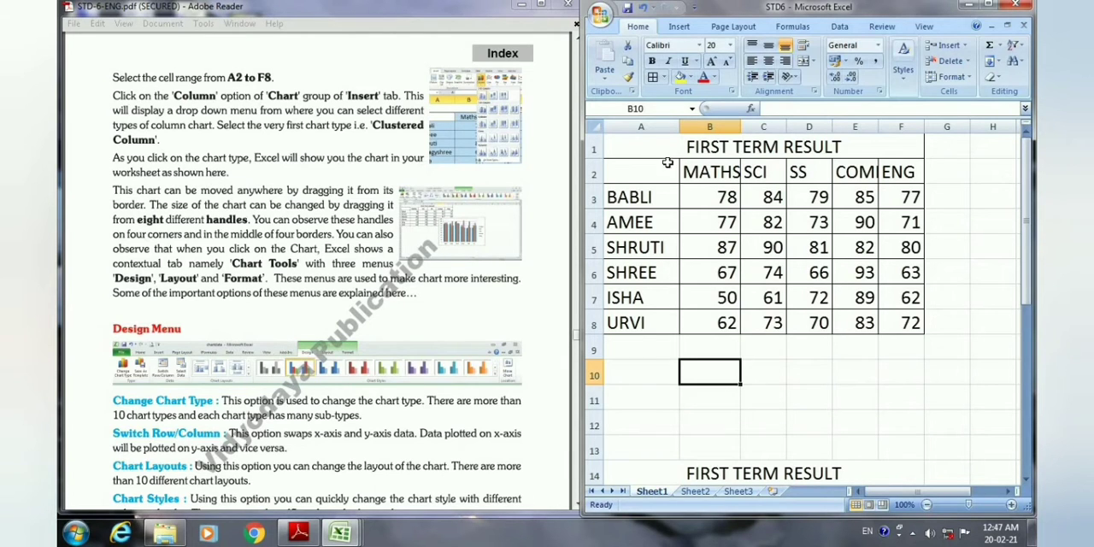
Insert a 2-D Clustered Column chart from the result data in A2:F8.
{"action": "left_click", "coordinate": [635, 172]}
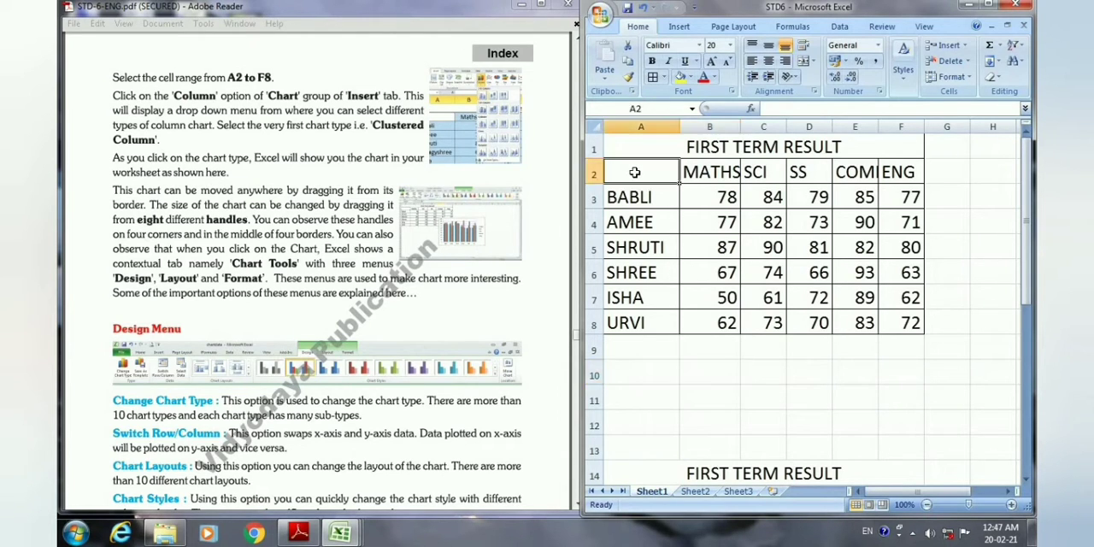
{"action": "left_click_drag", "start_coordinate": [640, 172], "coordinate": [916, 330]}
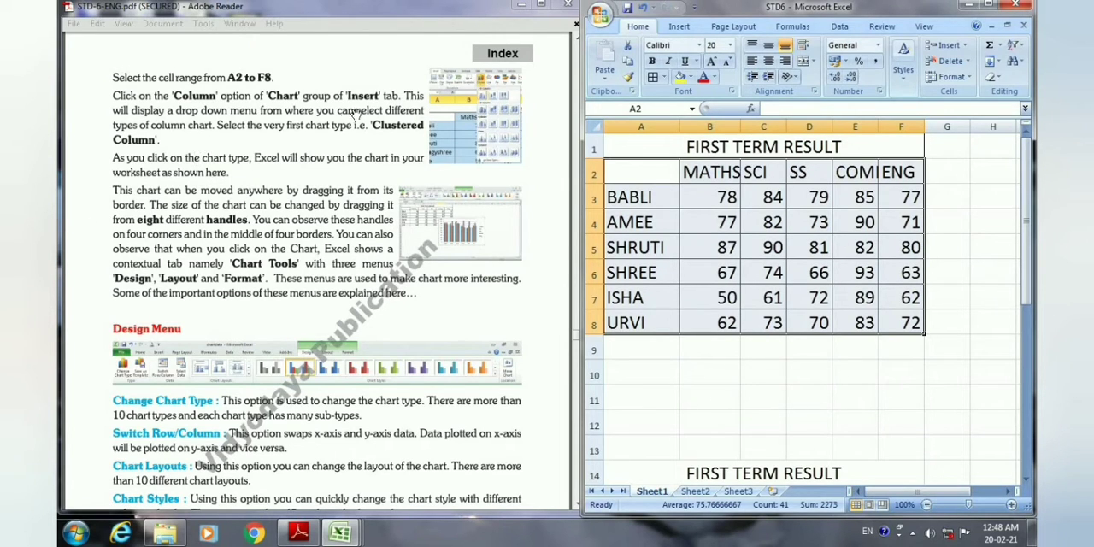
{"action": "left_click", "coordinate": [681, 28]}
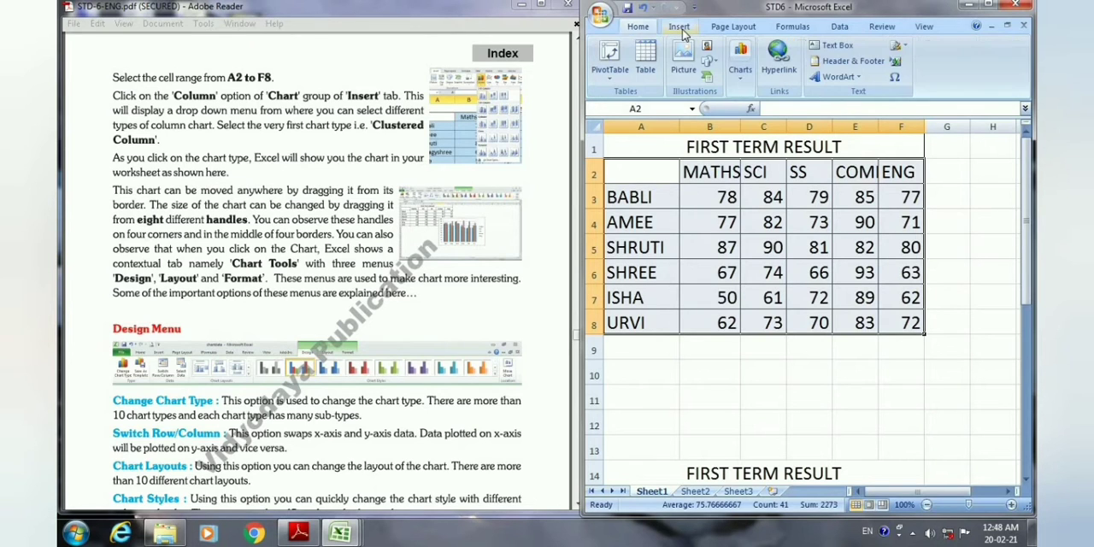
{"action": "left_click", "coordinate": [747, 85]}
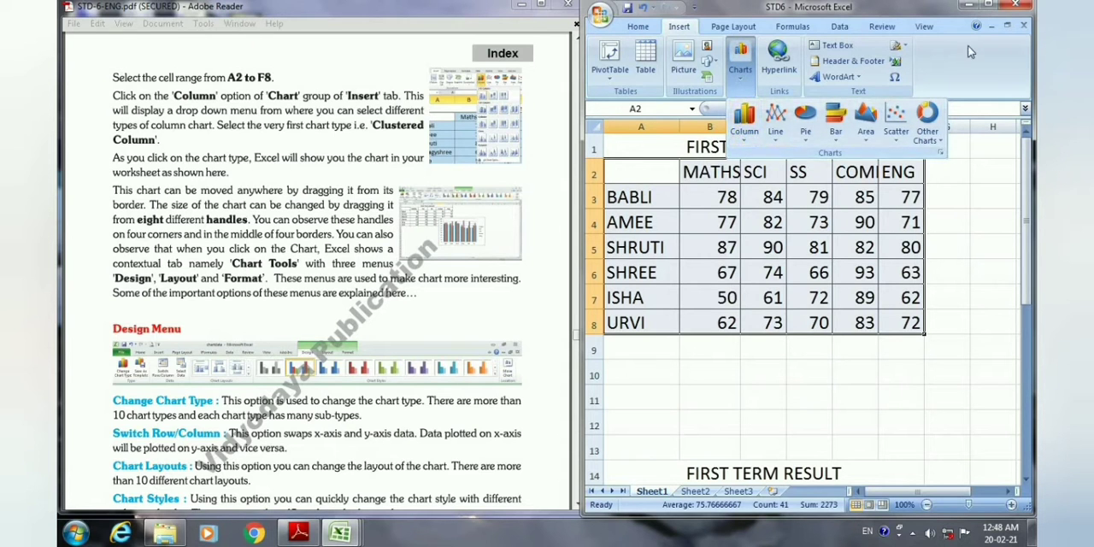
{"action": "left_click", "coordinate": [992, 7]}
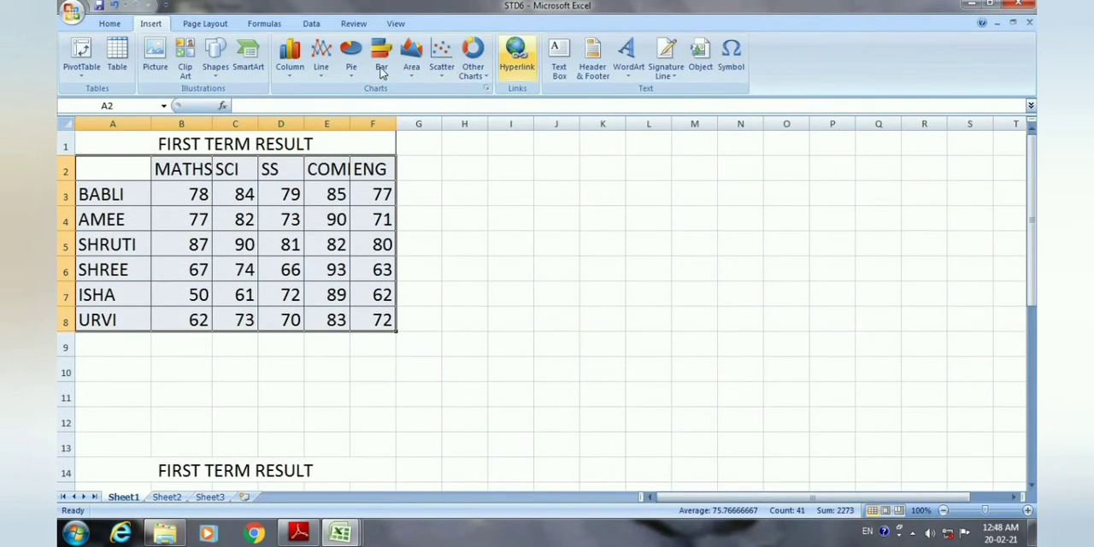
{"action": "left_click", "coordinate": [293, 78]}
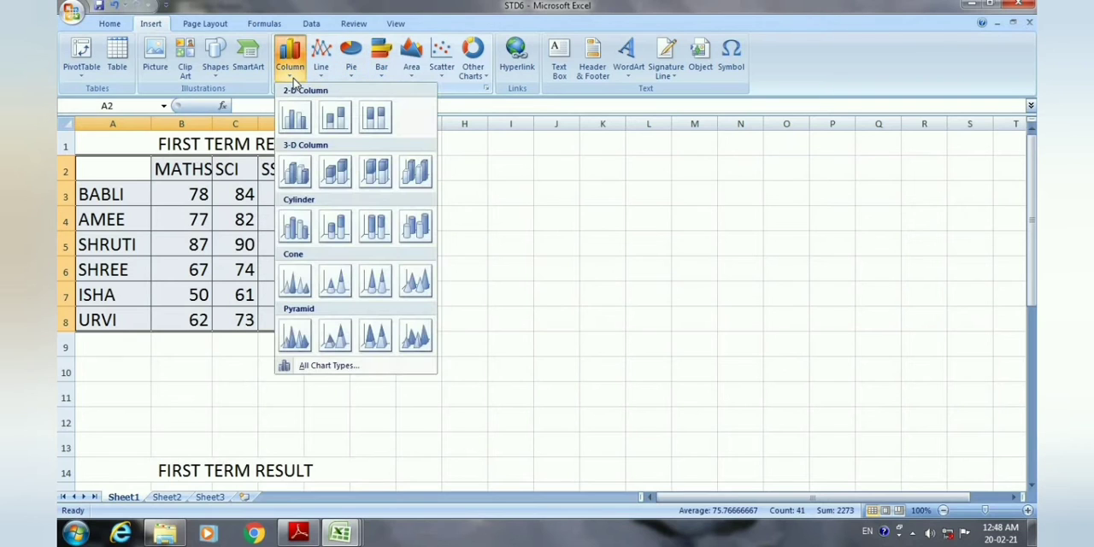
{"action": "left_click", "coordinate": [298, 123]}
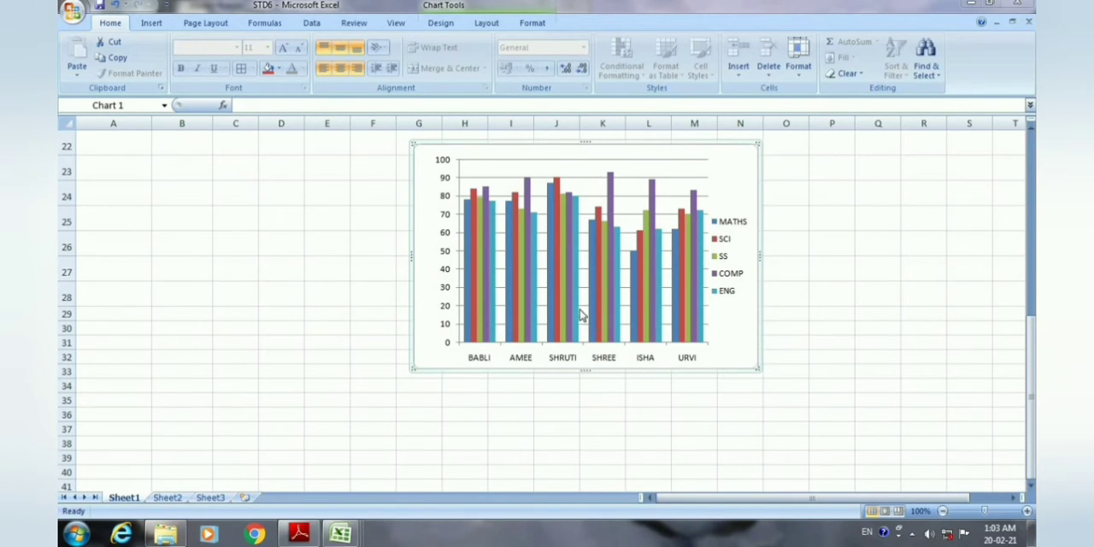
Try the Stacked Cone type on the column chart and undo the chart type change.
{"action": "mouse_move", "coordinate": [580, 310]}
{"action": "left_click", "coordinate": [436, 31]}
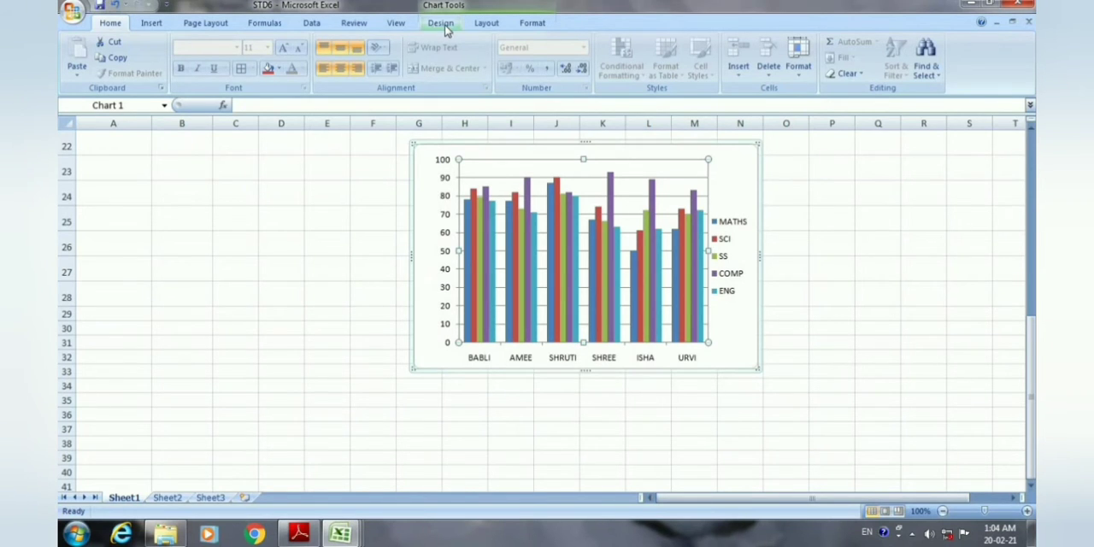
{"action": "left_click", "coordinate": [441, 24]}
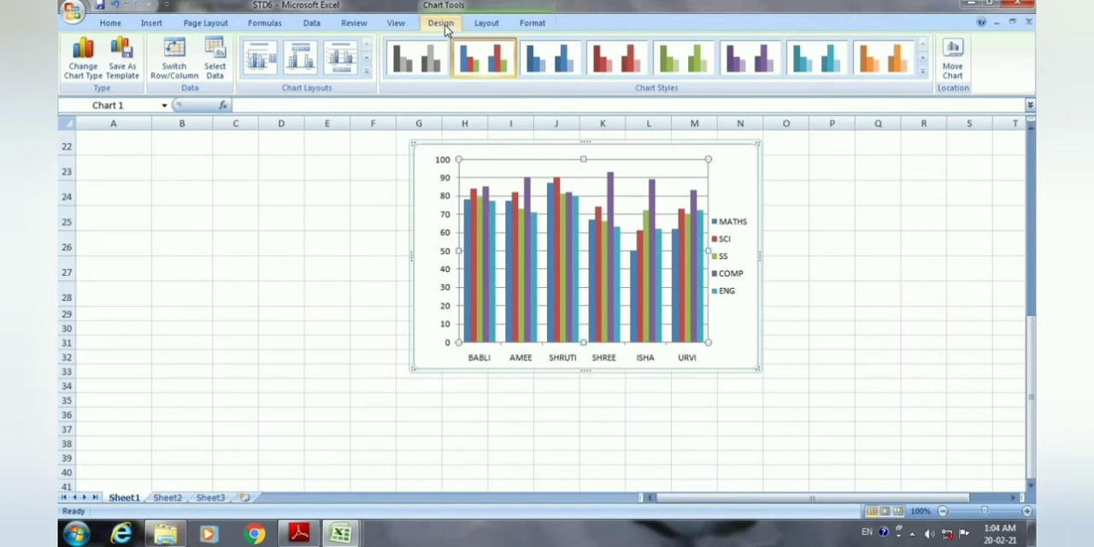
{"action": "left_click", "coordinate": [96, 75]}
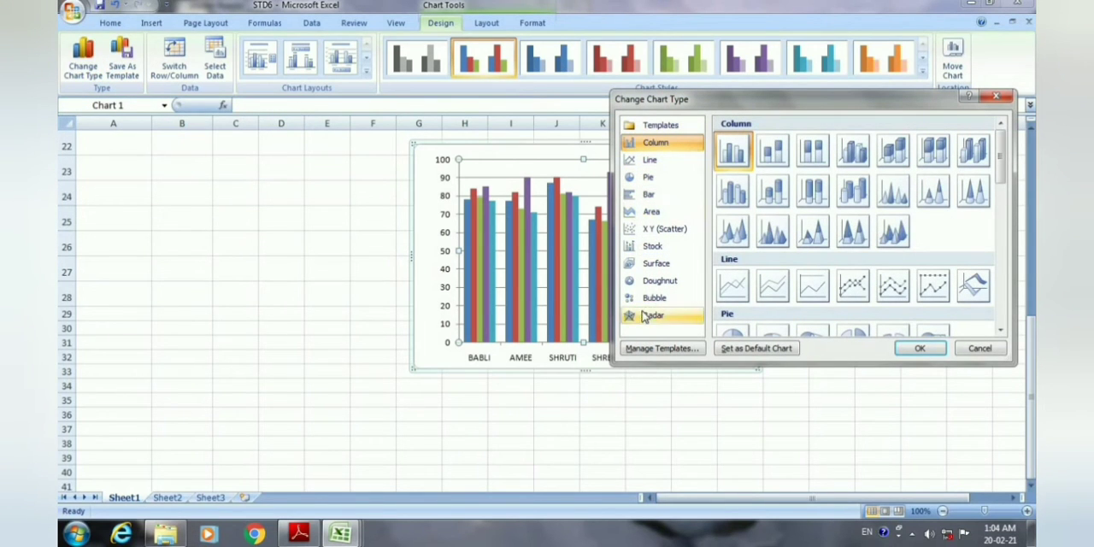
{"action": "left_click", "coordinate": [648, 160]}
{"action": "left_click", "coordinate": [651, 178]}
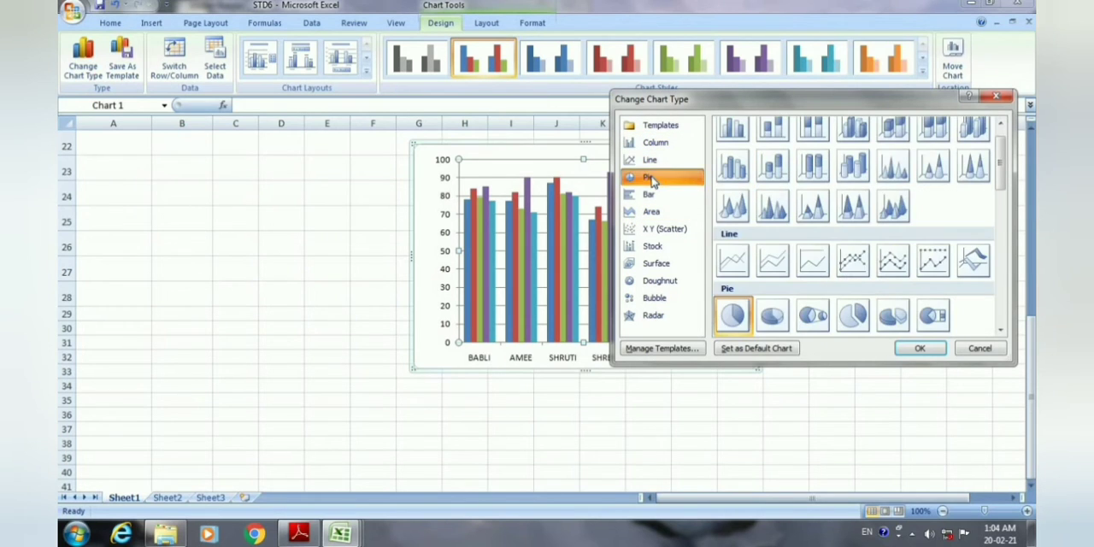
{"action": "left_click", "coordinate": [653, 196]}
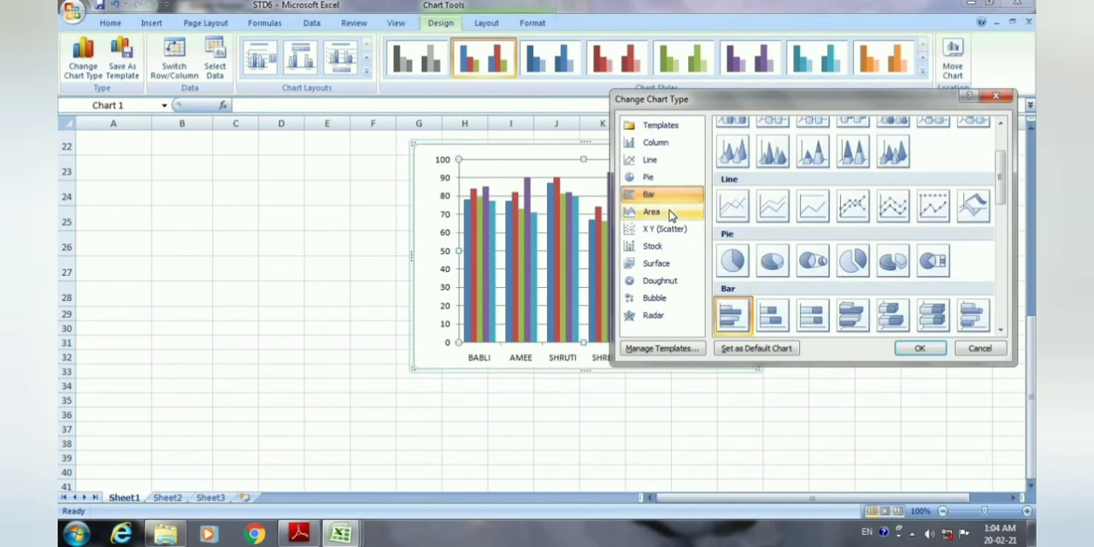
{"action": "left_click", "coordinate": [665, 145]}
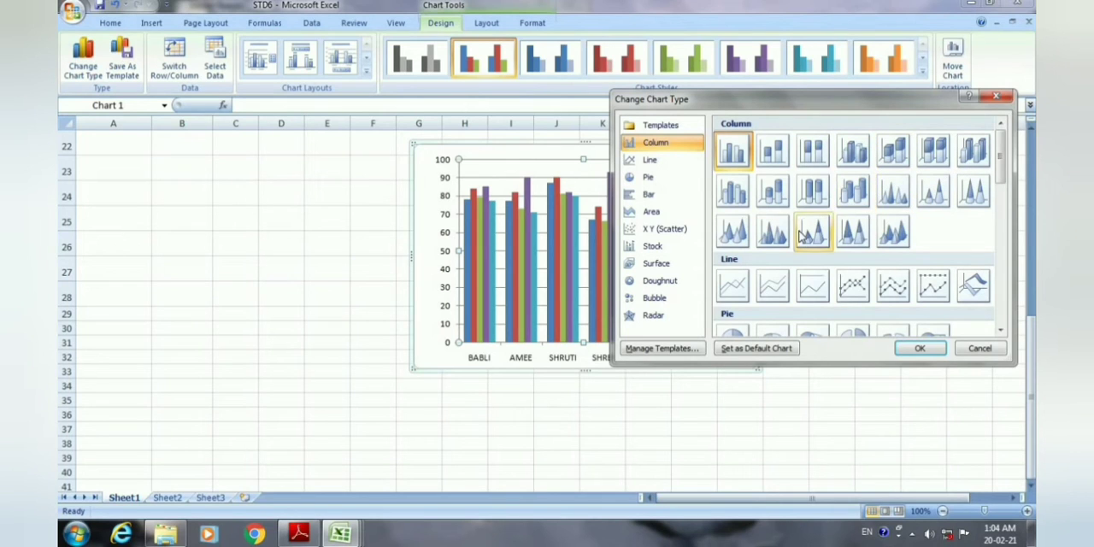
{"action": "left_click", "coordinate": [943, 205]}
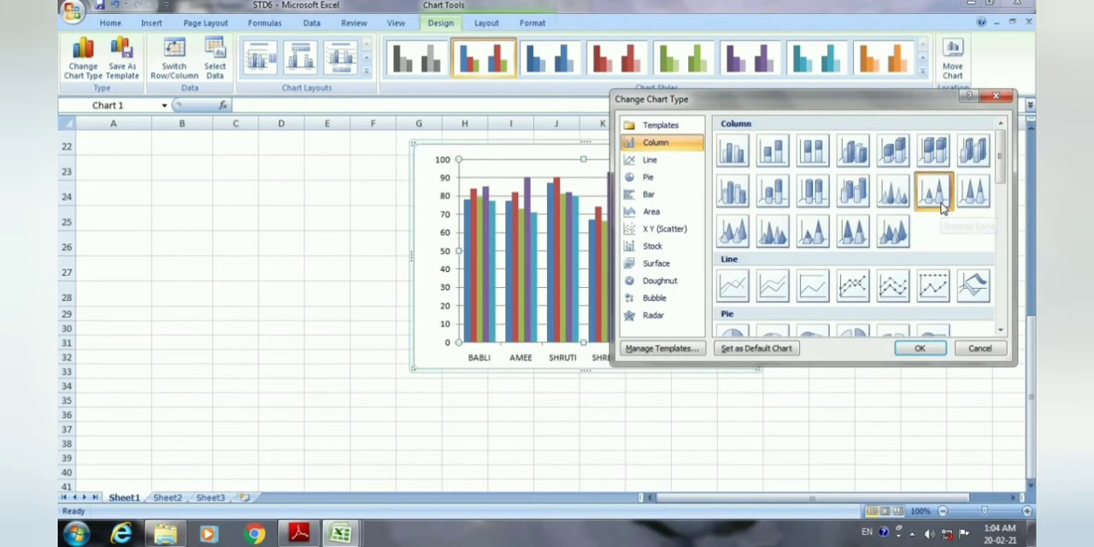
{"action": "left_click", "coordinate": [920, 348]}
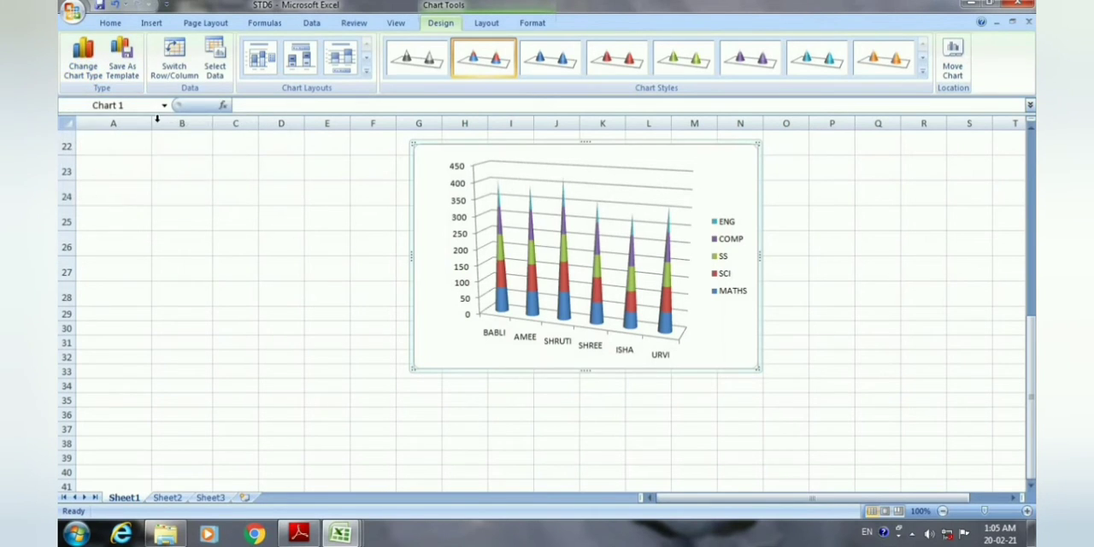
{"action": "left_click", "coordinate": [118, 6]}
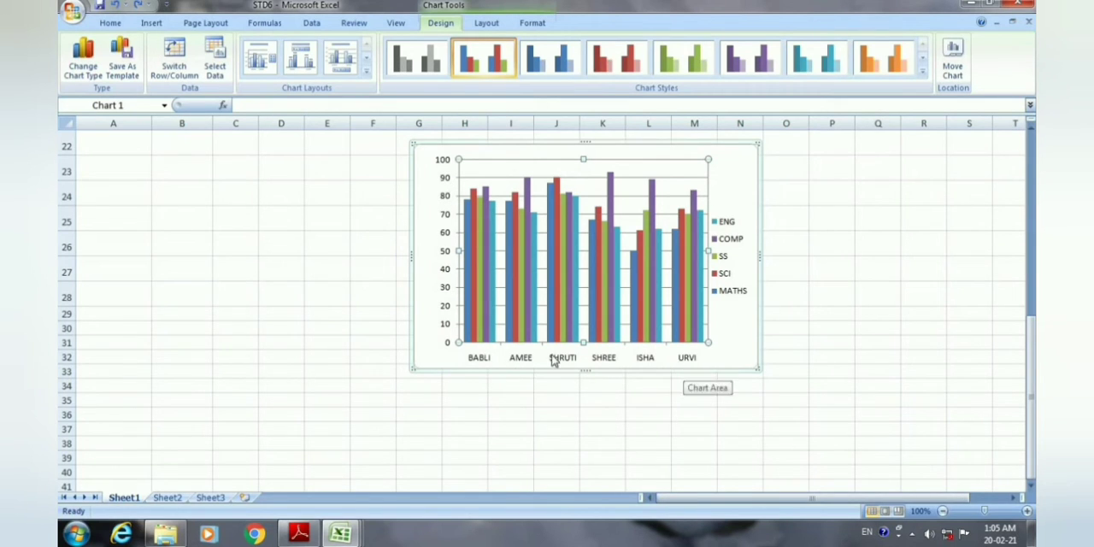
Switch the chart's rows and columns, and switch them back so students form the horizontal axis.
{"action": "left_click", "coordinate": [182, 70]}
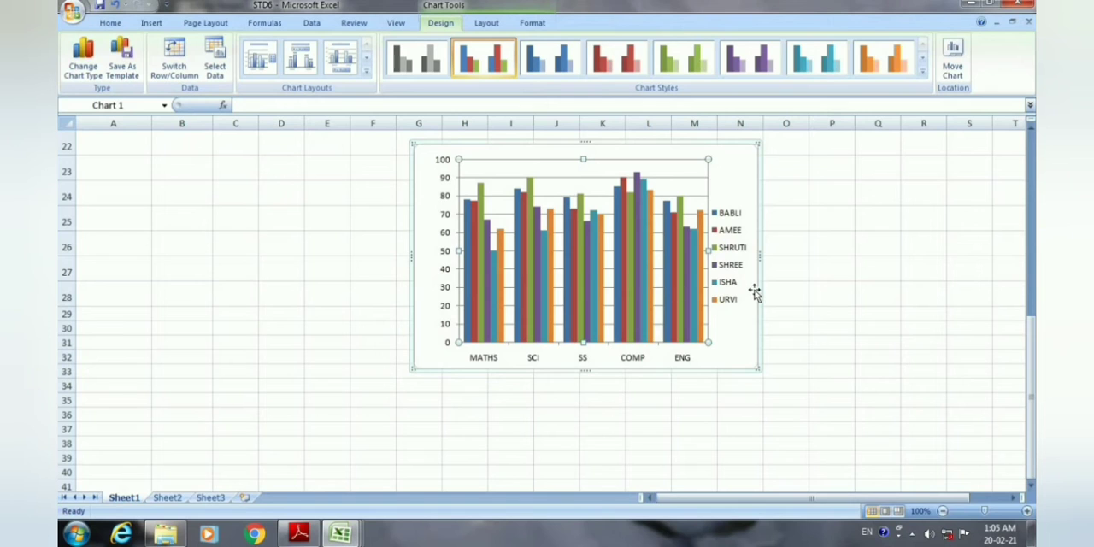
{"action": "left_click", "coordinate": [177, 65]}
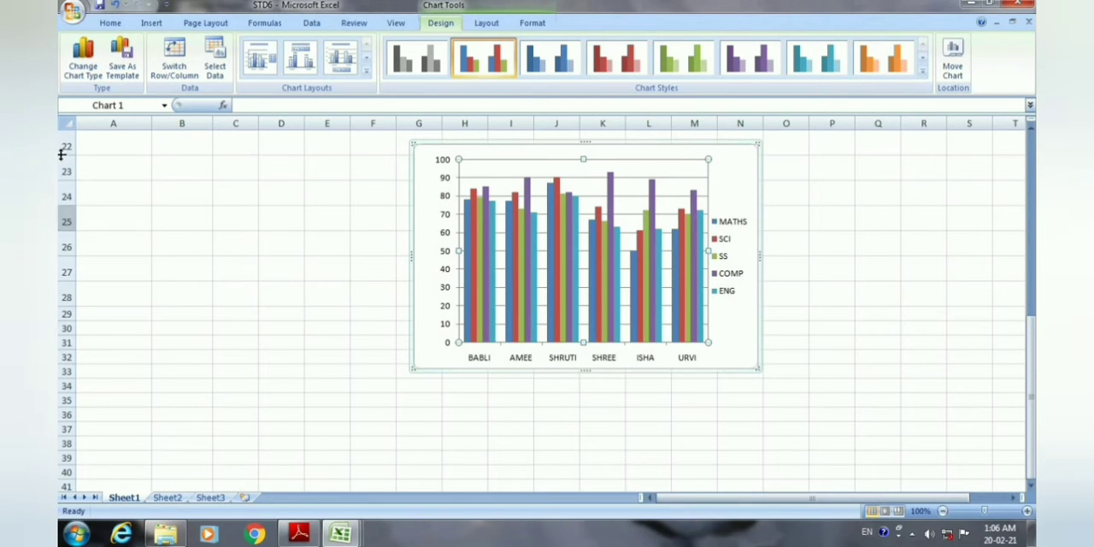
Try the first three chart layouts in turn on the result chart.
{"action": "left_click", "coordinate": [366, 76]}
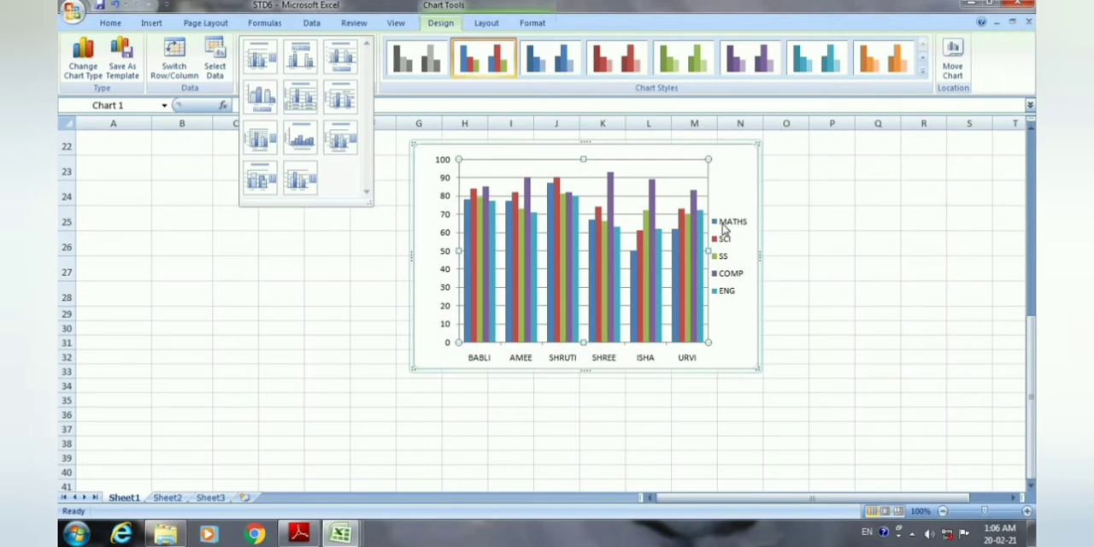
{"action": "left_click", "coordinate": [261, 60]}
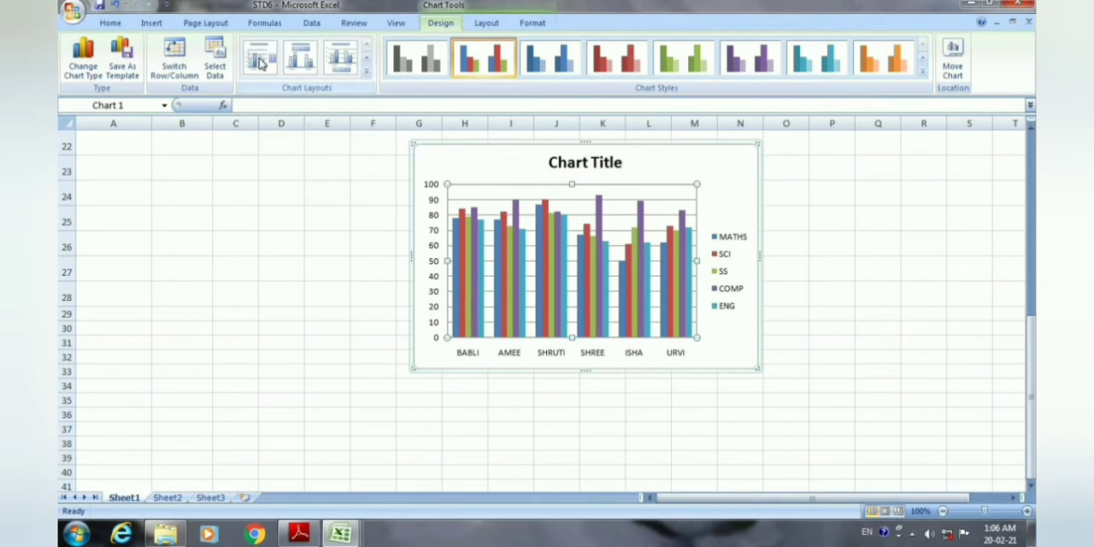
{"action": "left_click", "coordinate": [309, 65]}
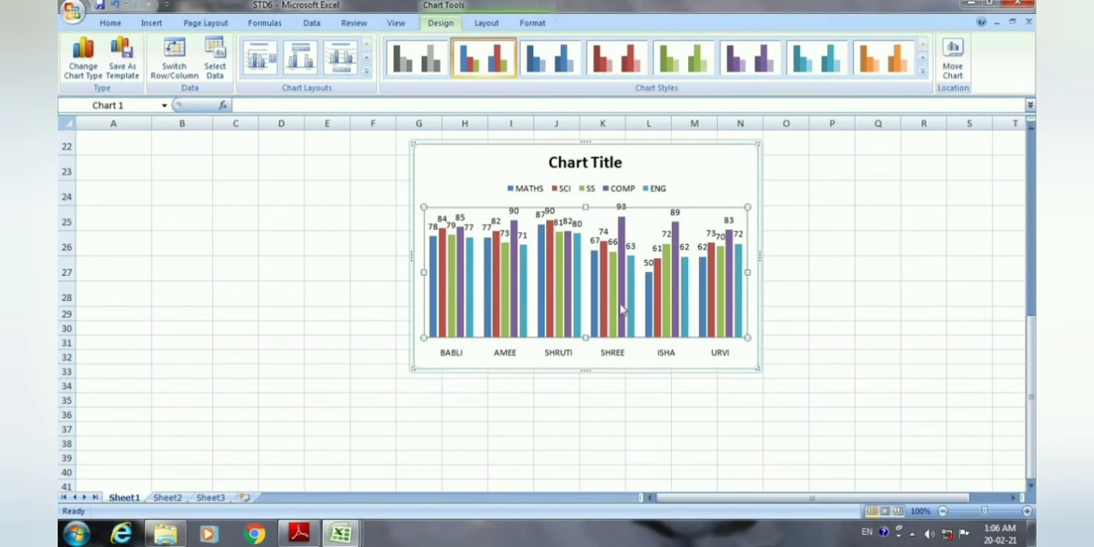
{"action": "left_click", "coordinate": [344, 73]}
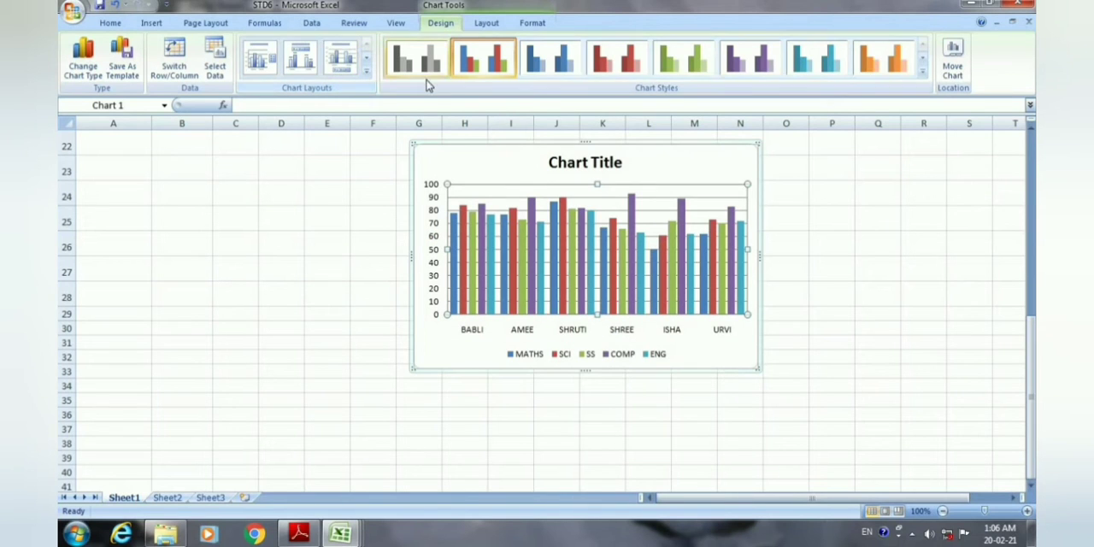
Try the layouts with a data table, with labels only on the last category, and with value labels only on the last series.
{"action": "left_click", "coordinate": [367, 72]}
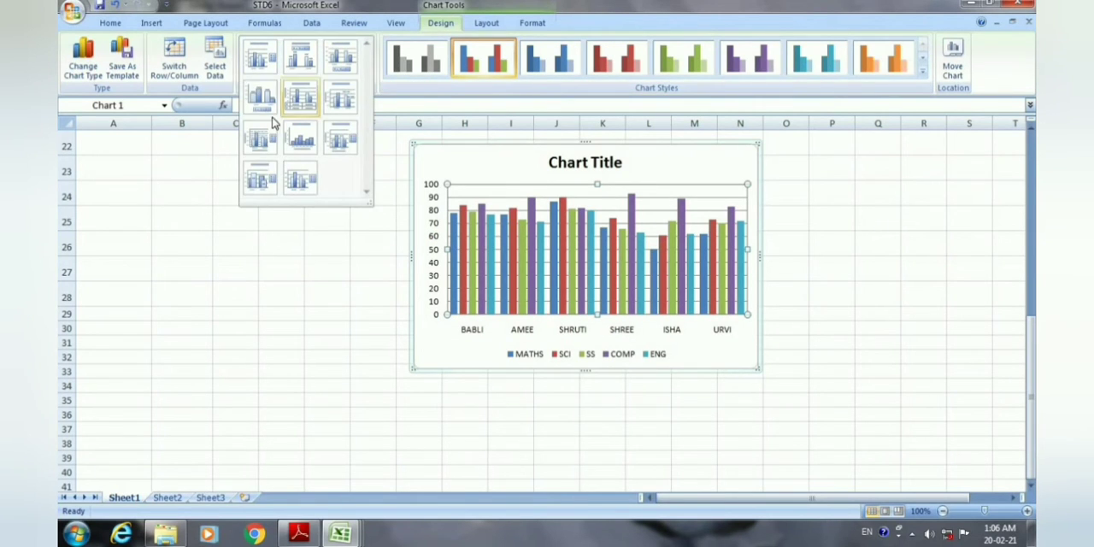
{"action": "left_click", "coordinate": [295, 96]}
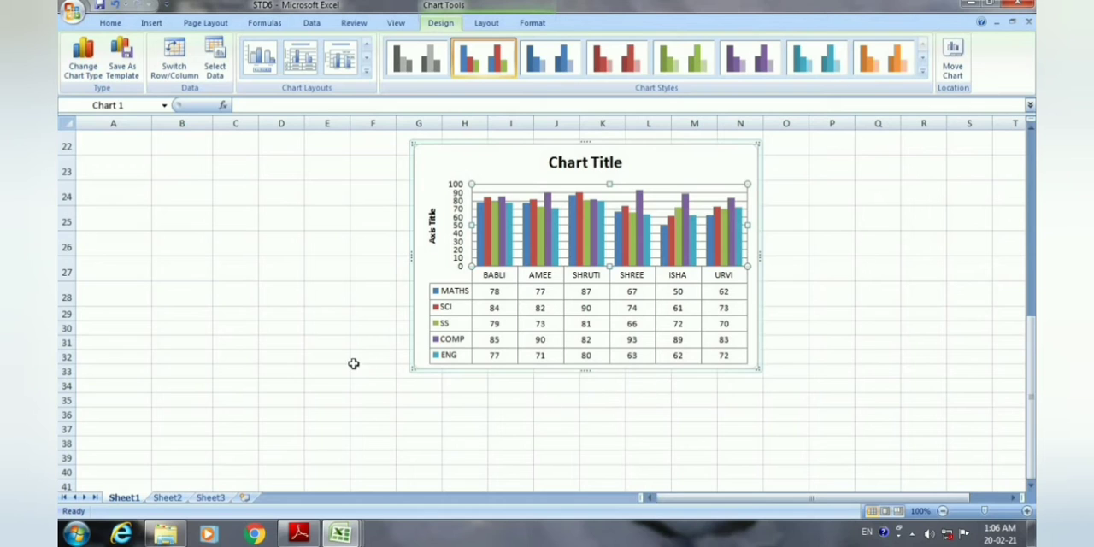
{"action": "left_click", "coordinate": [366, 58]}
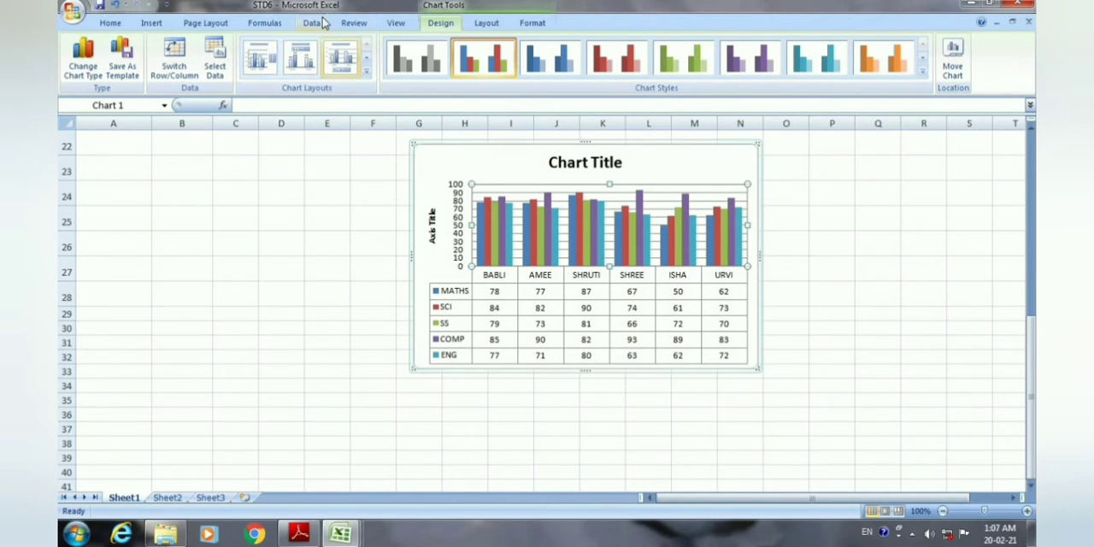
{"action": "left_click", "coordinate": [366, 75]}
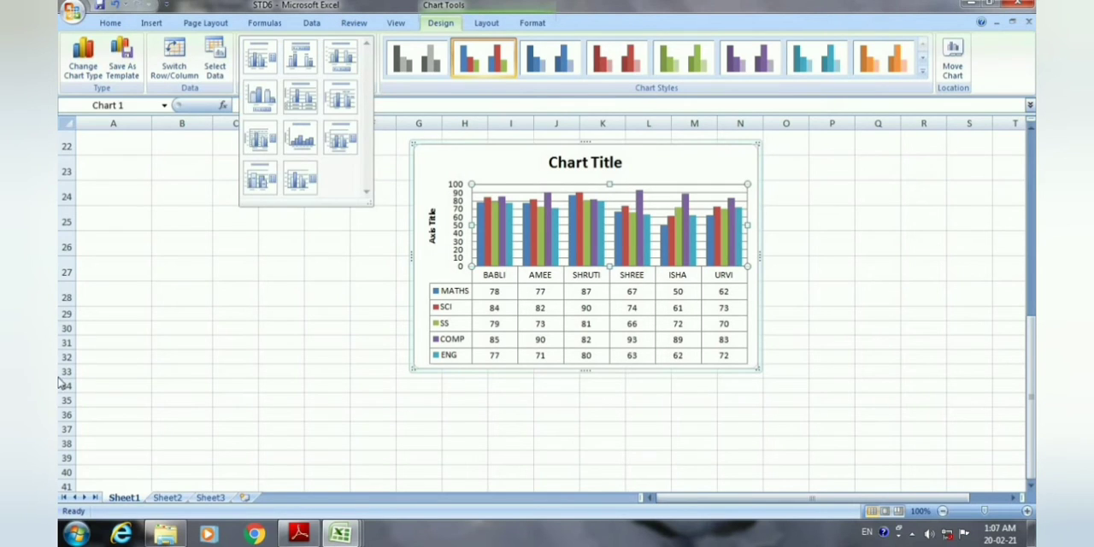
{"action": "left_click", "coordinate": [351, 102]}
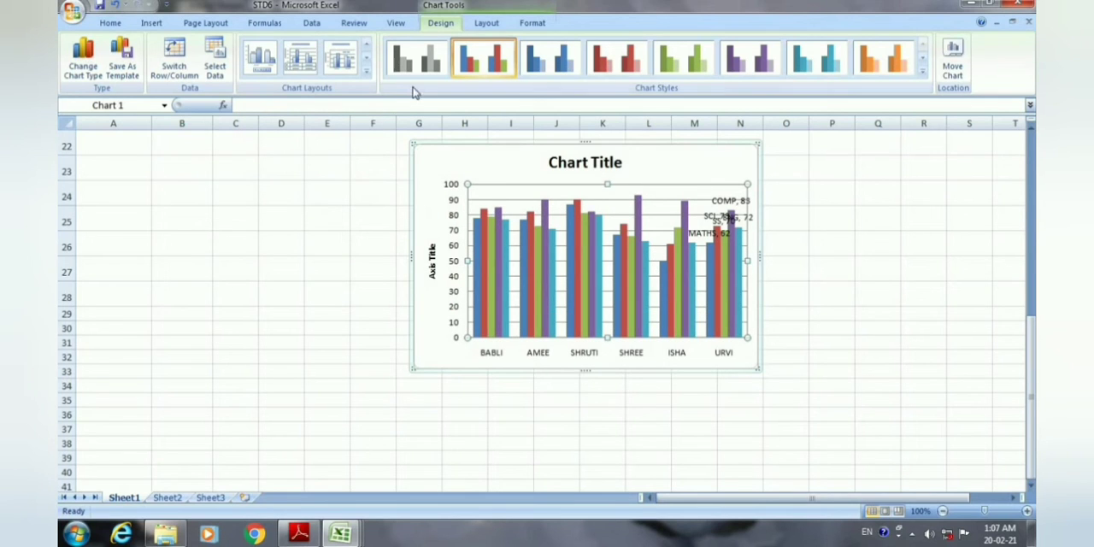
{"action": "left_click", "coordinate": [366, 74]}
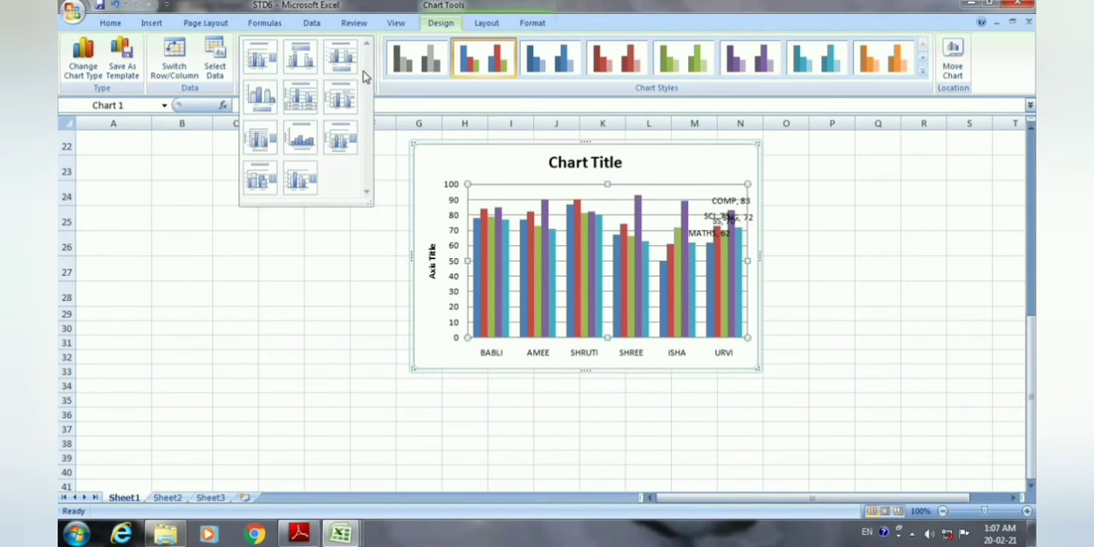
{"action": "left_click", "coordinate": [271, 177]}
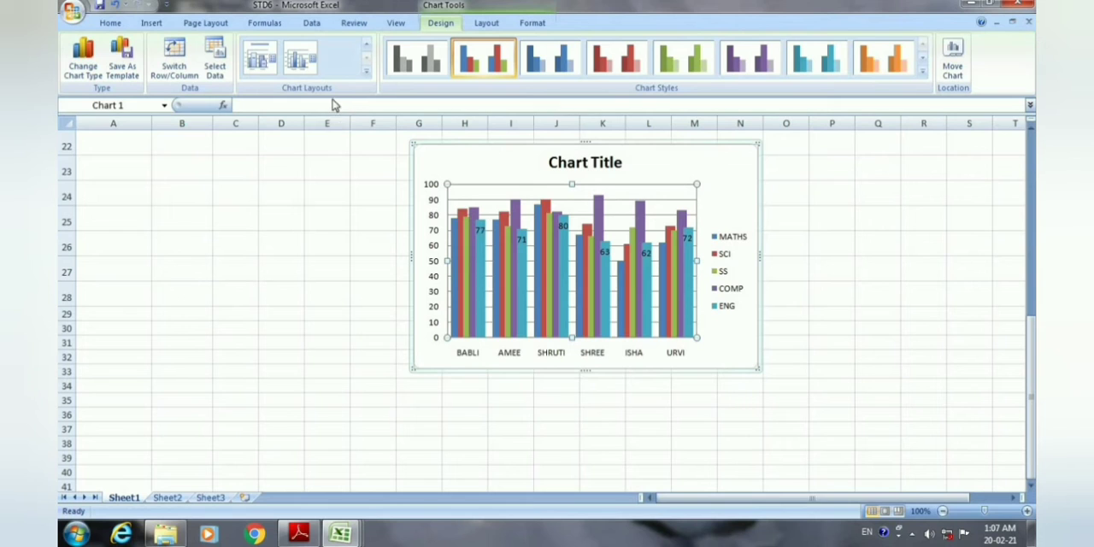
Try the untitled layout with value labels and a legend below, and the titled layout with a data table.
{"action": "left_click", "coordinate": [366, 72]}
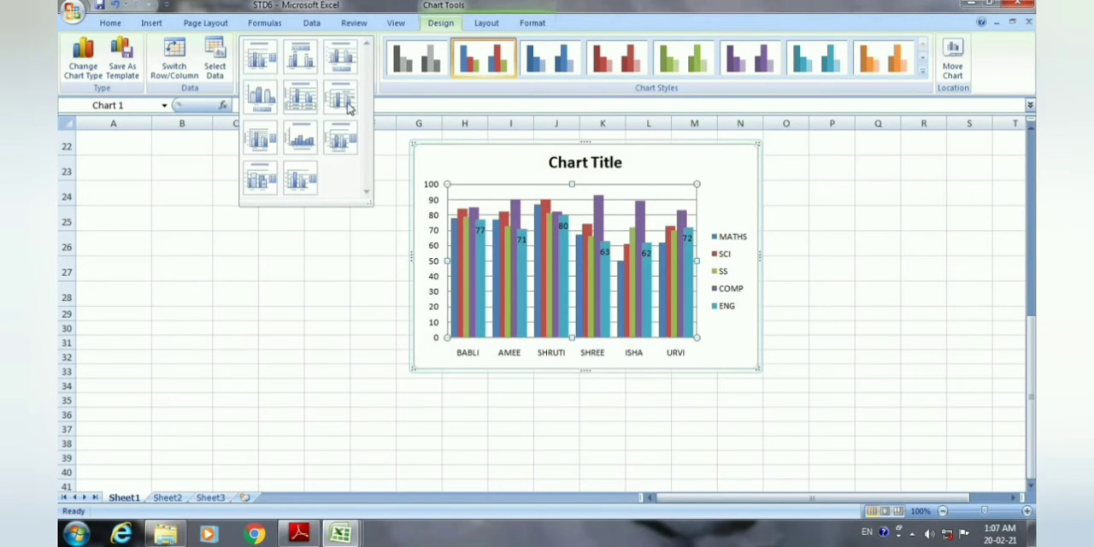
{"action": "left_click", "coordinate": [266, 102]}
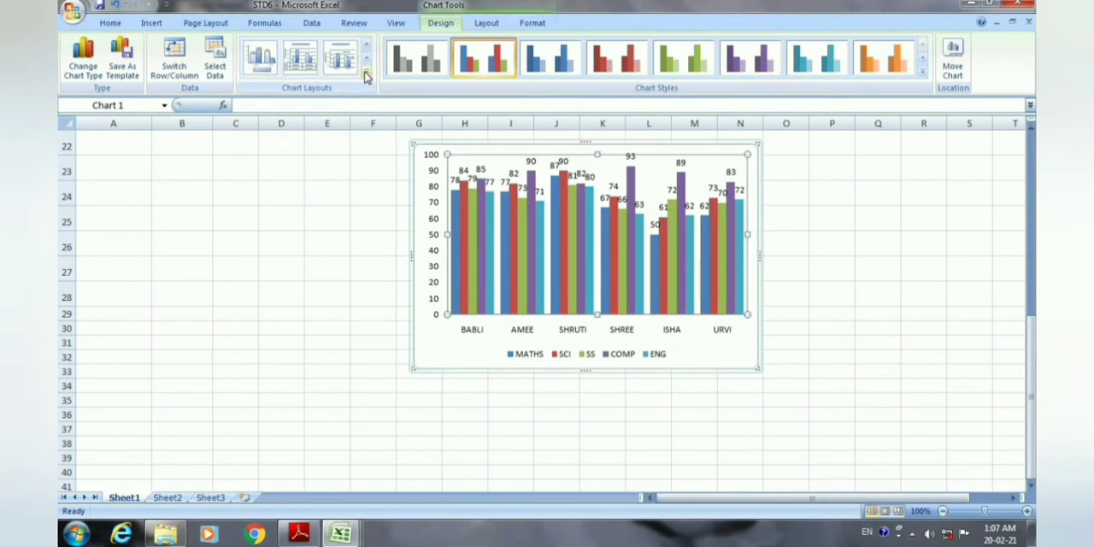
{"action": "left_click", "coordinate": [366, 71]}
{"action": "left_click", "coordinate": [307, 107]}
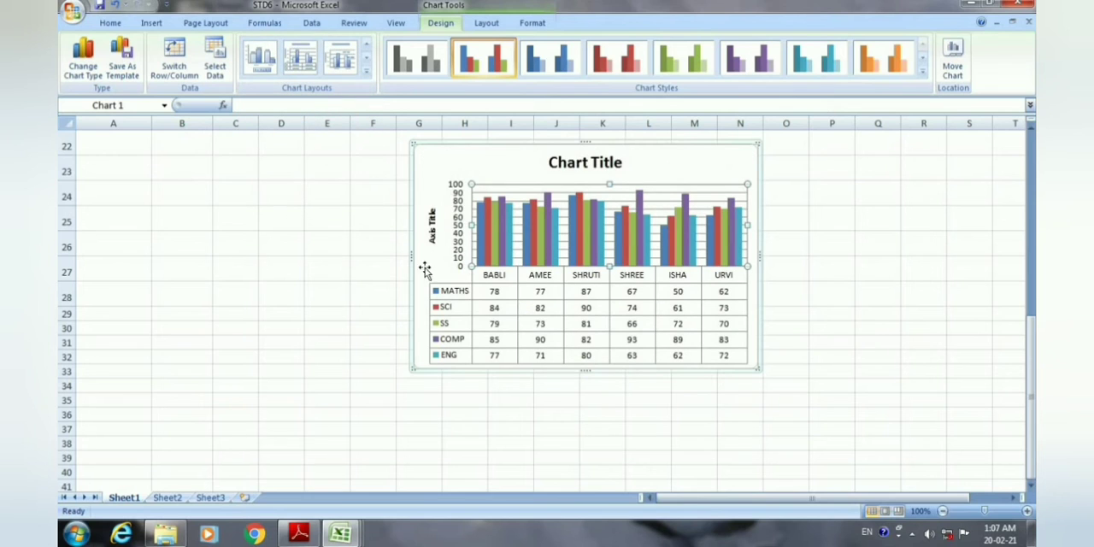
Apply Layout 1, with a title above and the legend beside the columns, to the chart.
{"action": "left_click", "coordinate": [366, 75]}
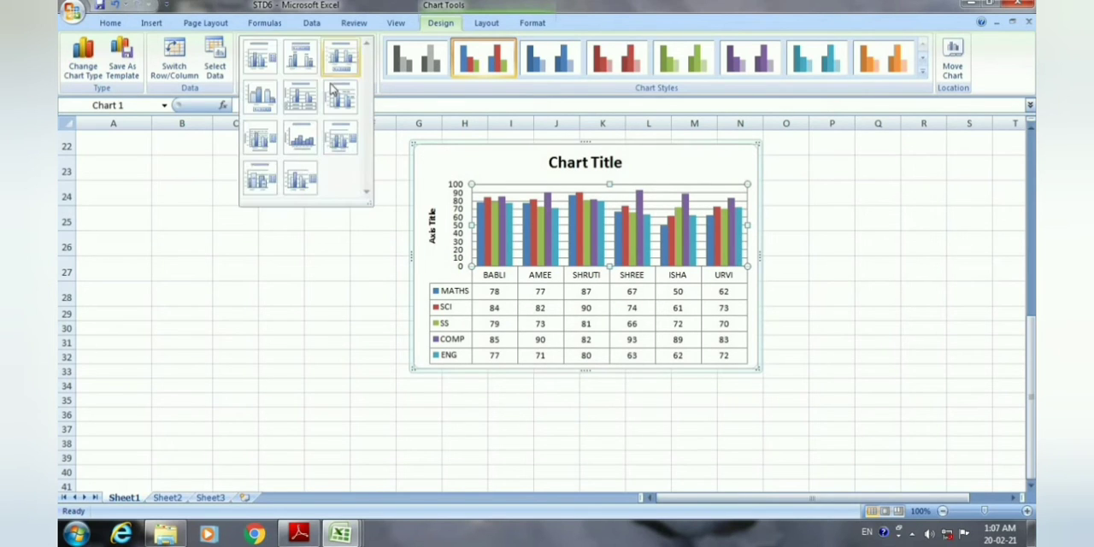
{"action": "left_click", "coordinate": [271, 70]}
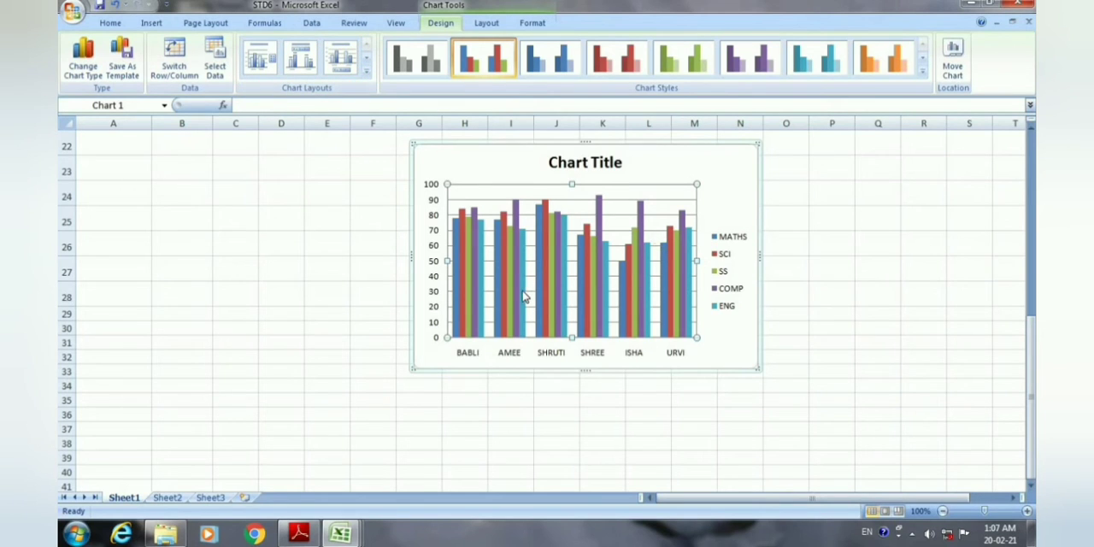
Try the red bevelled chart style from the fourth row of styles on the chart.
{"action": "mouse_move", "coordinate": [524, 296]}
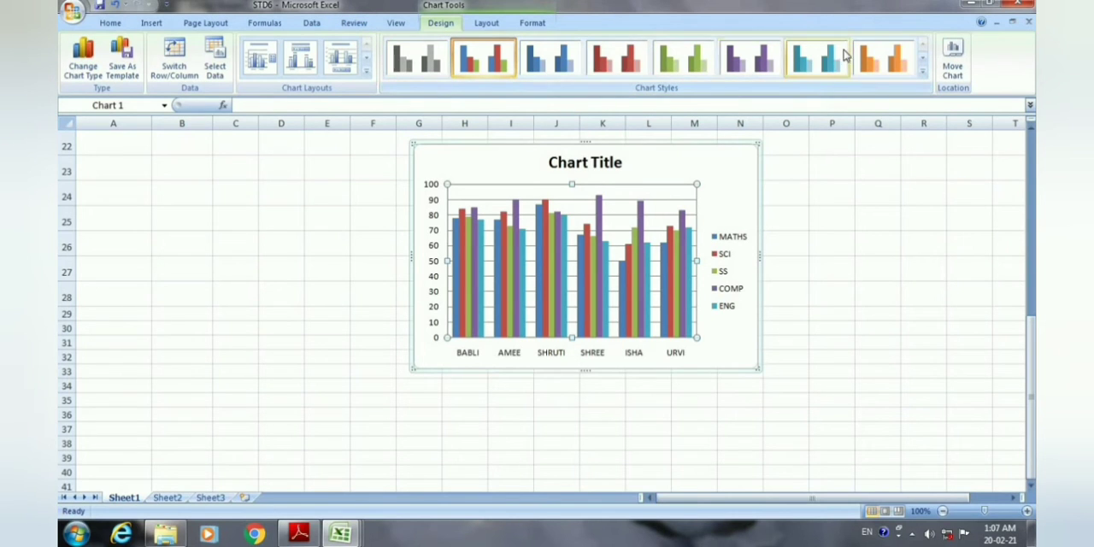
{"action": "left_click", "coordinate": [924, 72]}
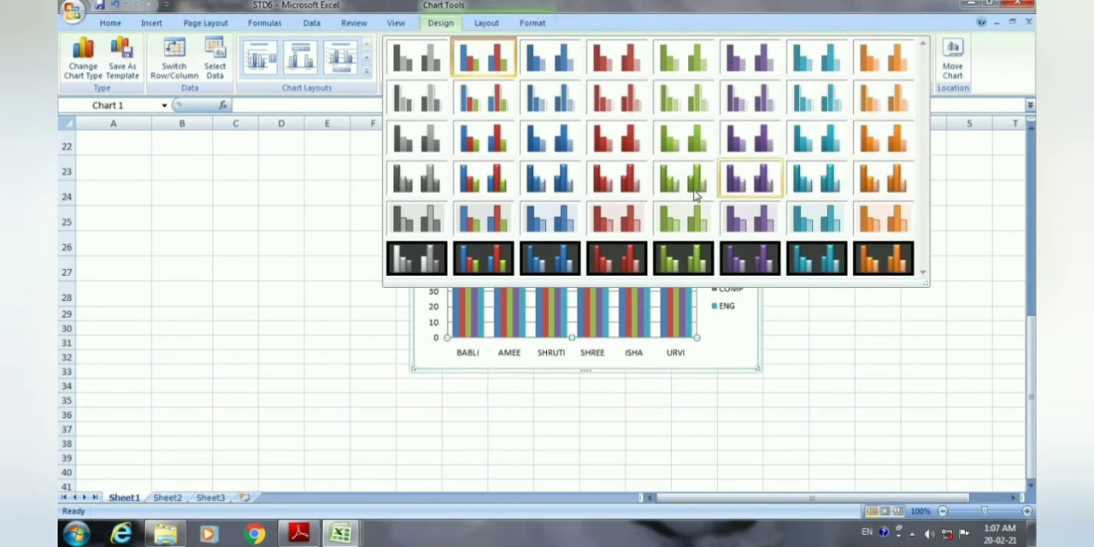
{"action": "left_click", "coordinate": [623, 180]}
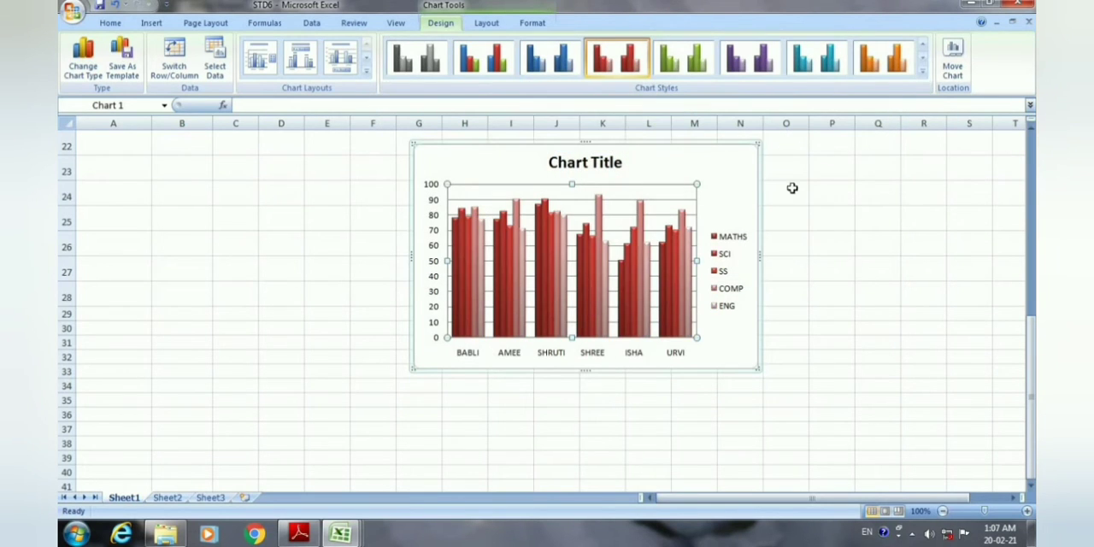
Apply the multicoloured chart style with a black background to the chart.
{"action": "left_click", "coordinate": [924, 72]}
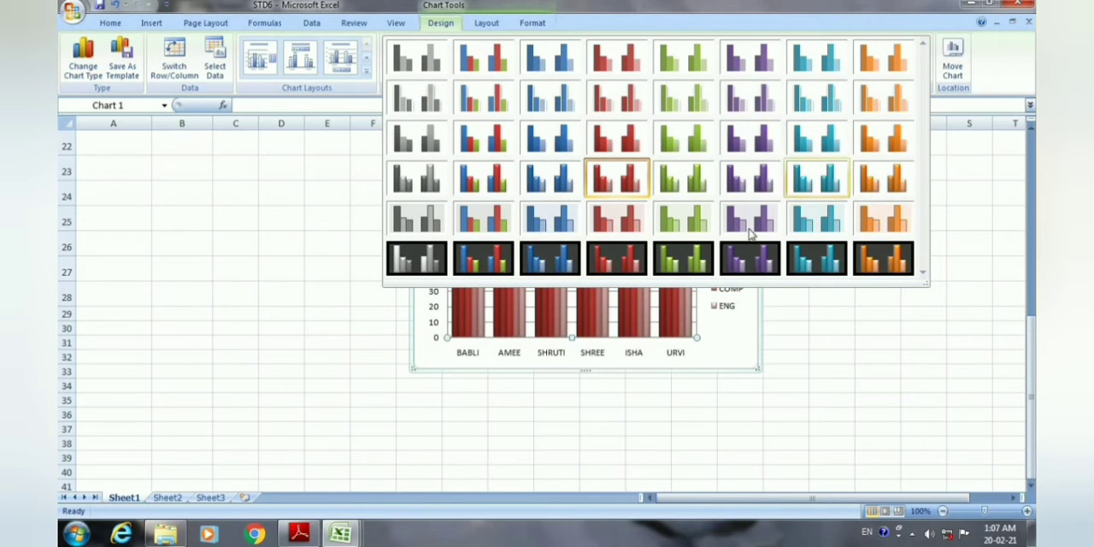
{"action": "left_click", "coordinate": [498, 269]}
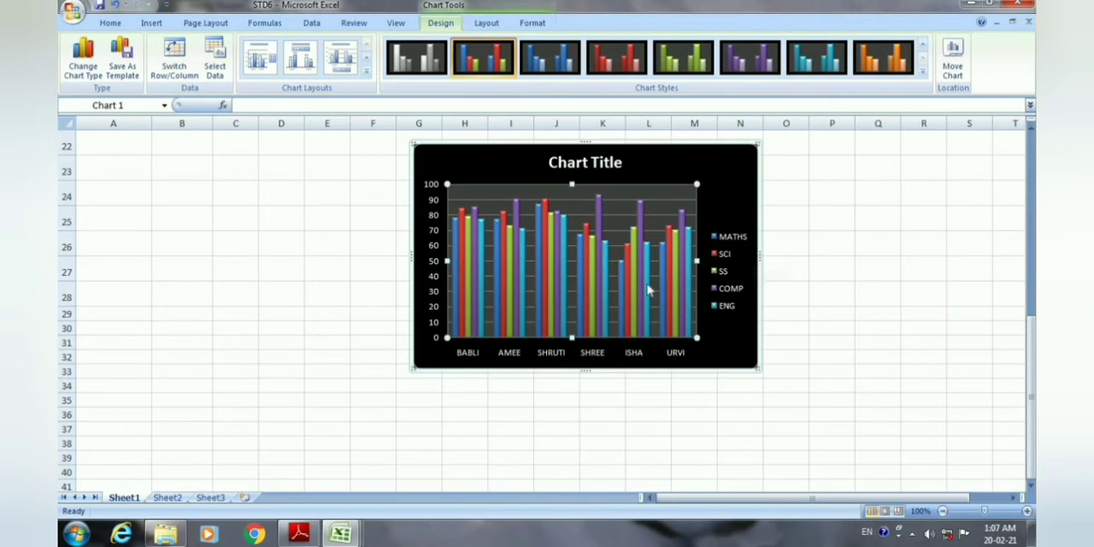
Enlarge the chart downward and to both sides to span about columns D to Q and rows 22 to 39.
{"action": "mouse_move", "coordinate": [648, 290]}
{"action": "left_click_drag", "start_coordinate": [586, 372], "coordinate": [587, 459]}
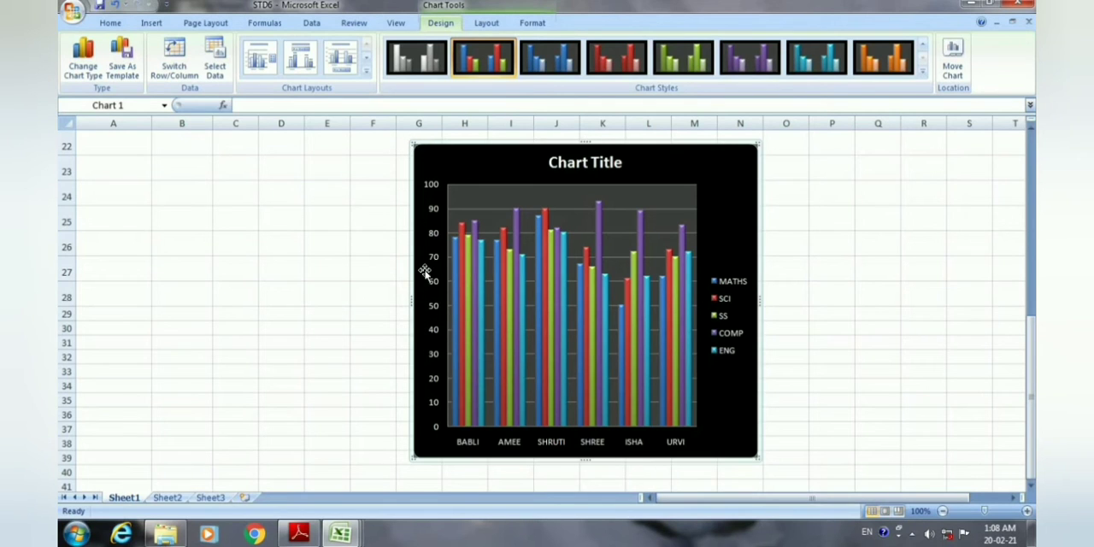
{"action": "left_click_drag", "start_coordinate": [407, 301], "coordinate": [267, 326]}
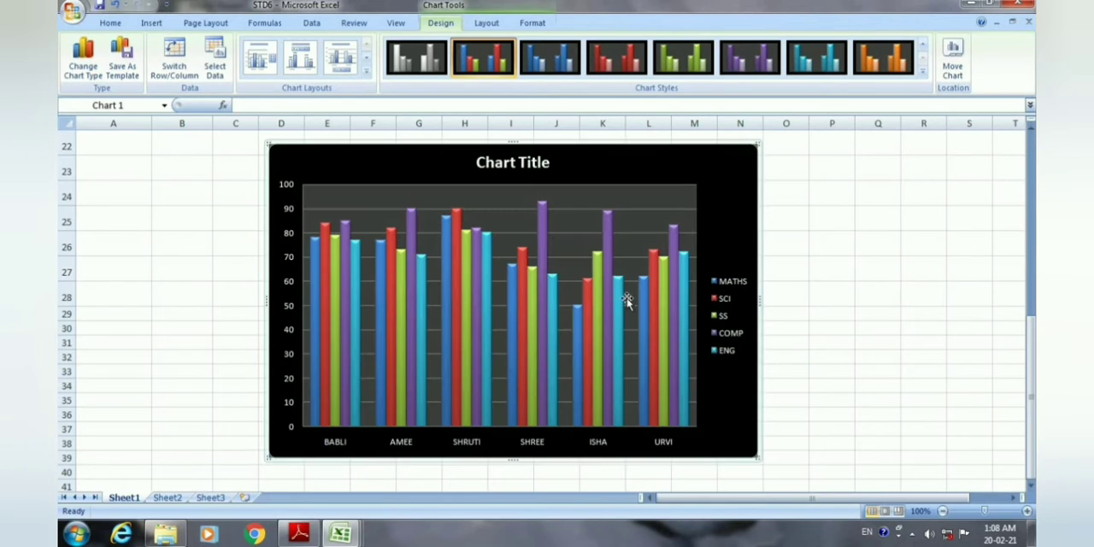
{"action": "left_click_drag", "start_coordinate": [761, 301], "coordinate": [867, 296]}
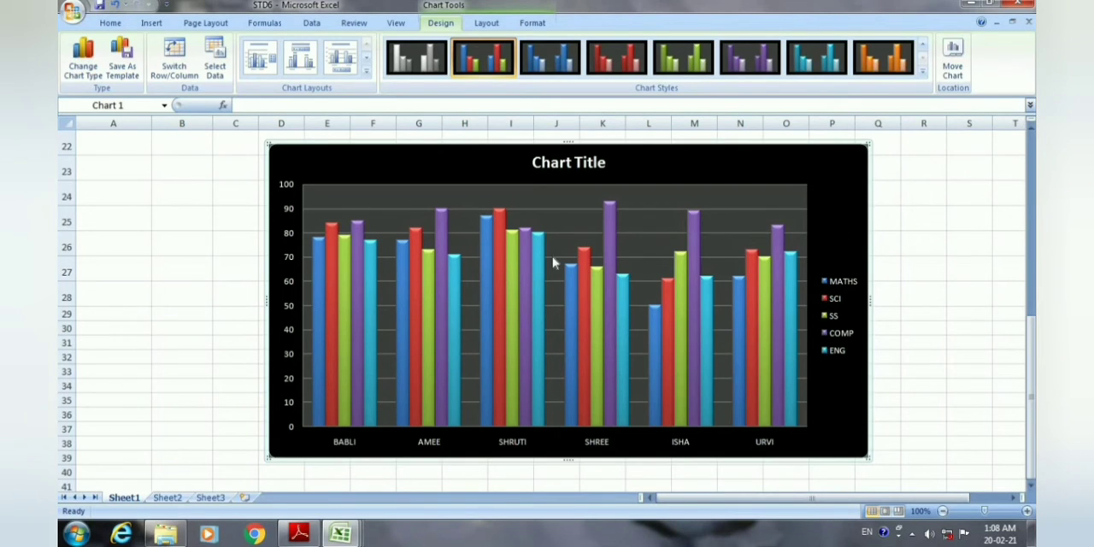
Move the chart from Sheet1 into Sheet2 as an embedded object.
{"action": "left_click", "coordinate": [954, 70]}
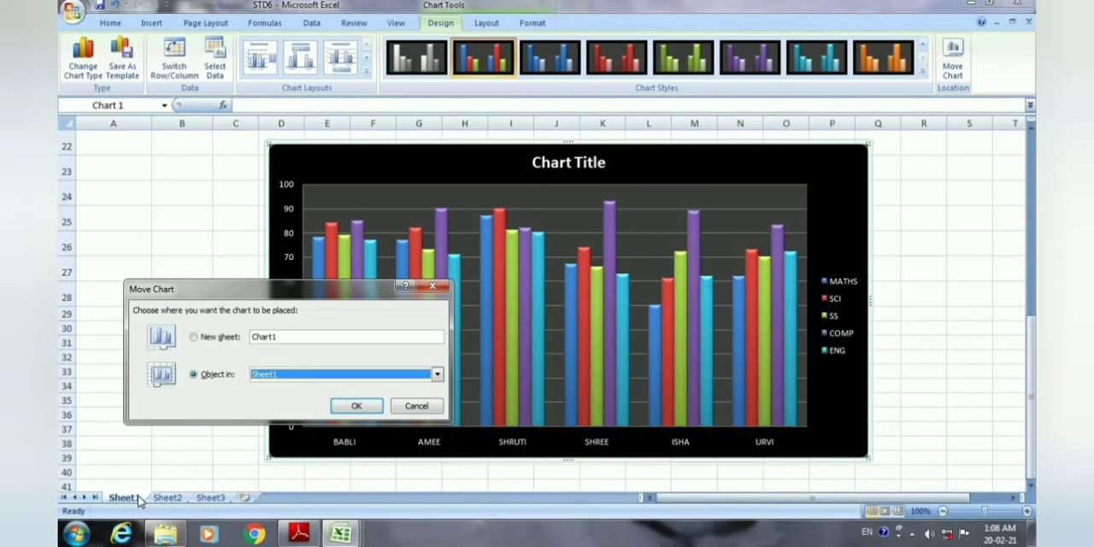
{"action": "left_click", "coordinate": [437, 374]}
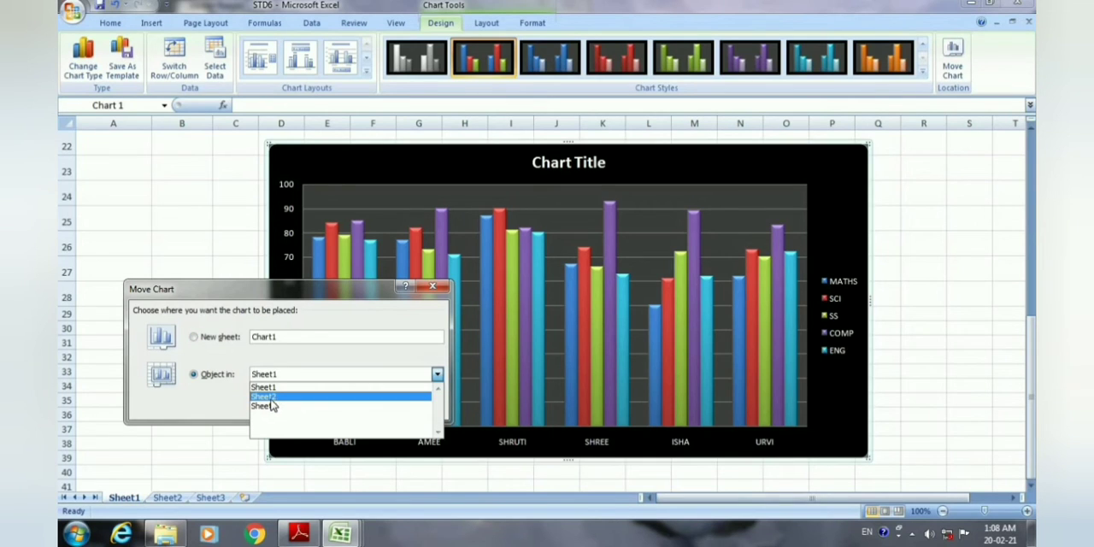
{"action": "left_click", "coordinate": [357, 398]}
{"action": "left_click", "coordinate": [357, 407]}
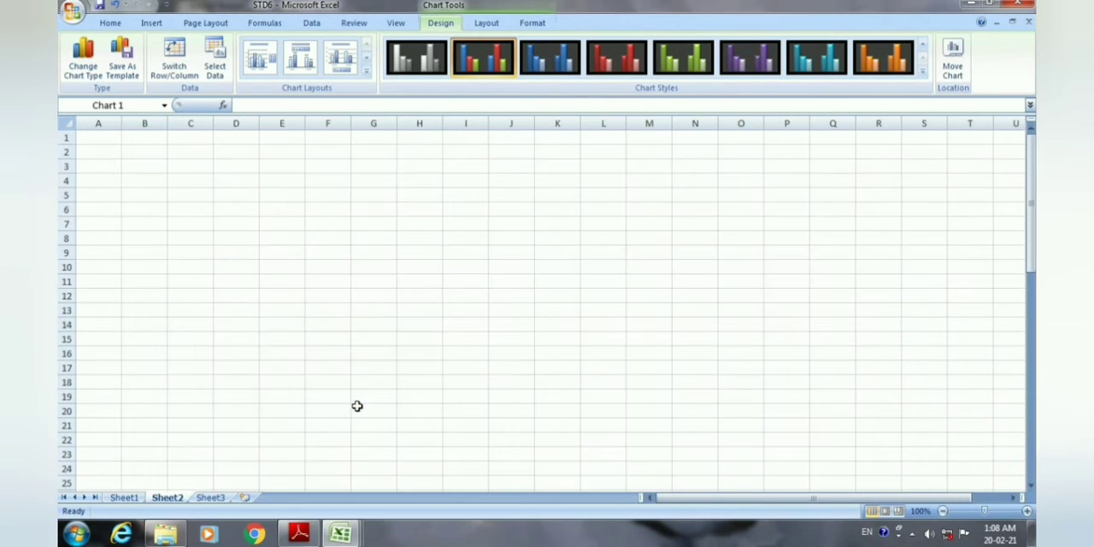
Examine the moved chart on Sheet2 and check its former place and the result table on Sheet1.
{"action": "scroll", "coordinate": [353, 372], "scroll_direction": "down", "scroll_amount": 4}
{"action": "left_click", "coordinate": [353, 372]}
{"action": "scroll", "coordinate": [353, 374], "scroll_direction": "down", "scroll_amount": 10}
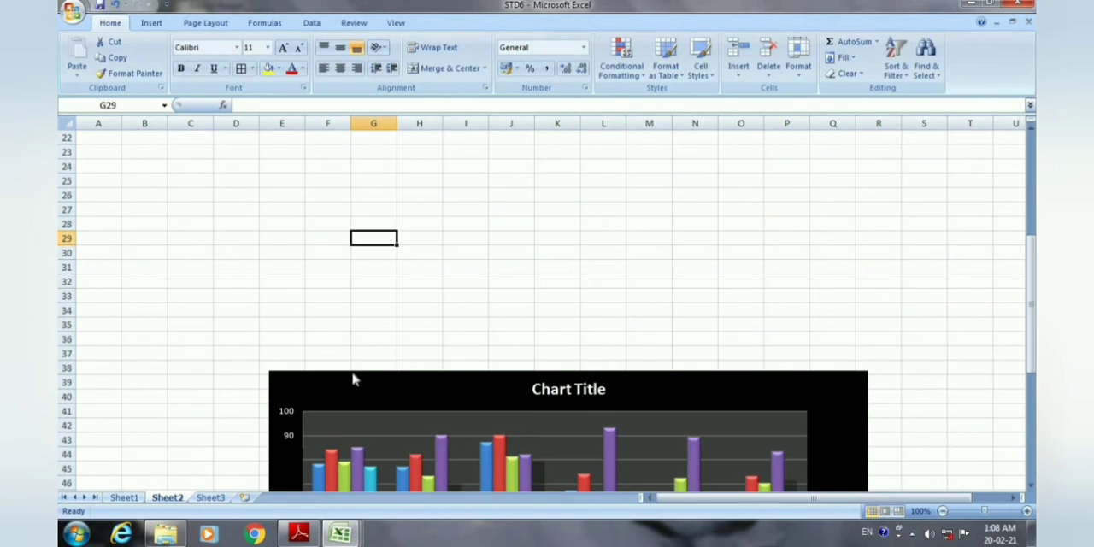
{"action": "scroll", "coordinate": [353, 379], "scroll_direction": "up", "scroll_amount": 3}
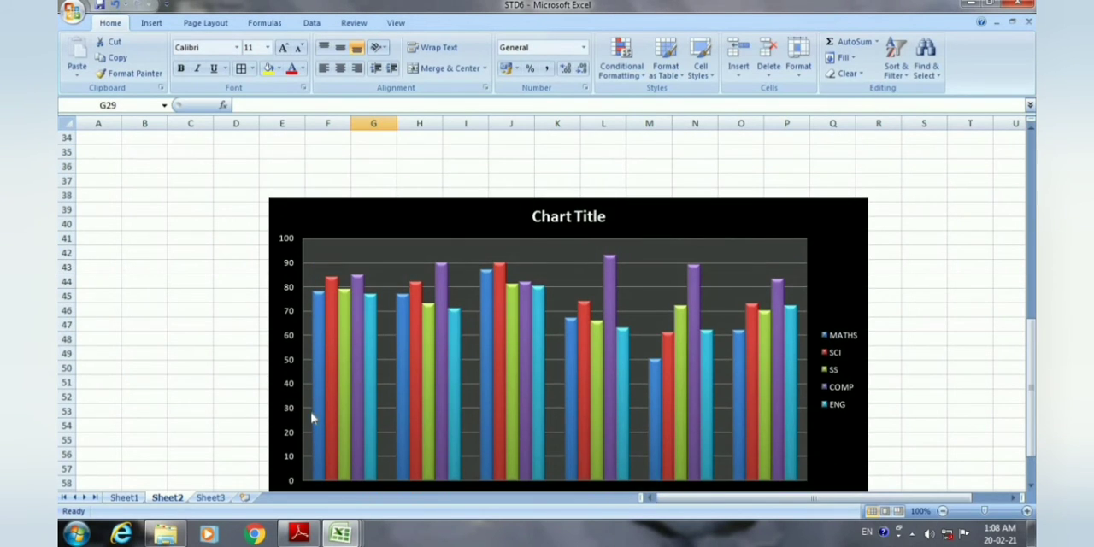
{"action": "scroll", "coordinate": [308, 420], "scroll_direction": "down", "scroll_amount": 1}
{"action": "left_click", "coordinate": [120, 497]}
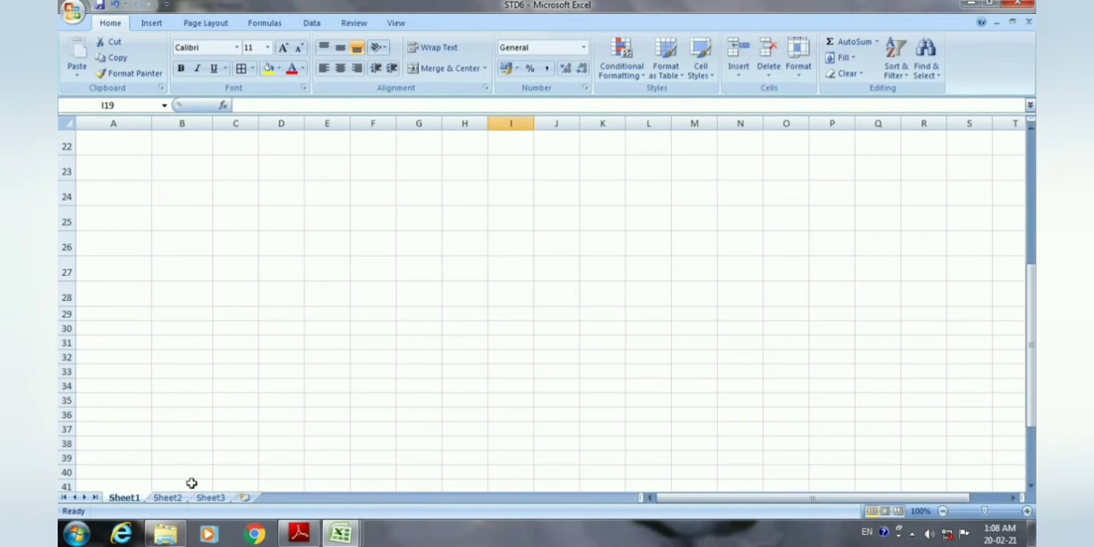
{"action": "scroll", "coordinate": [286, 460], "scroll_direction": "up", "scroll_amount": 3}
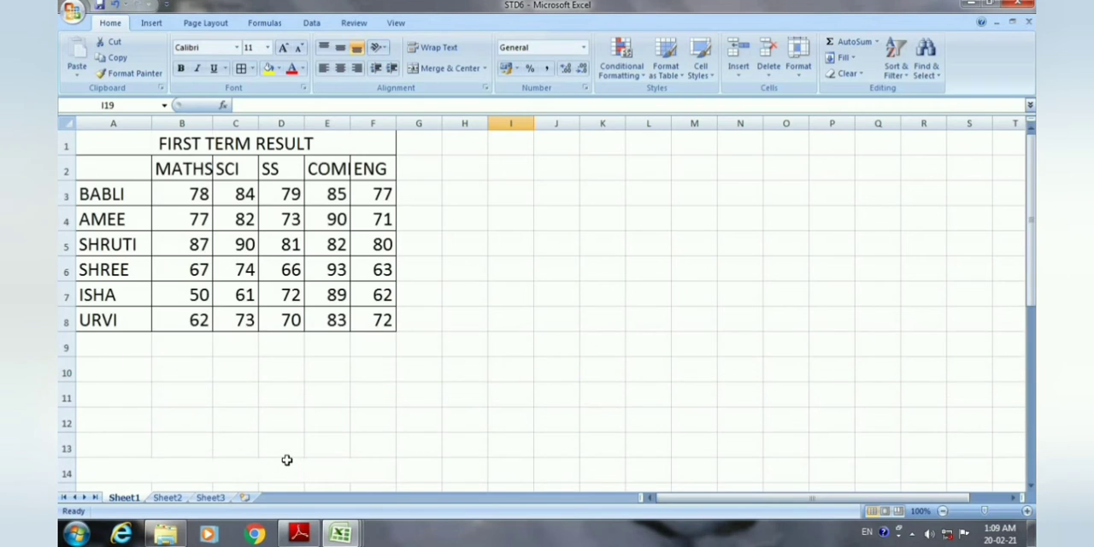
{"action": "left_click", "coordinate": [168, 497]}
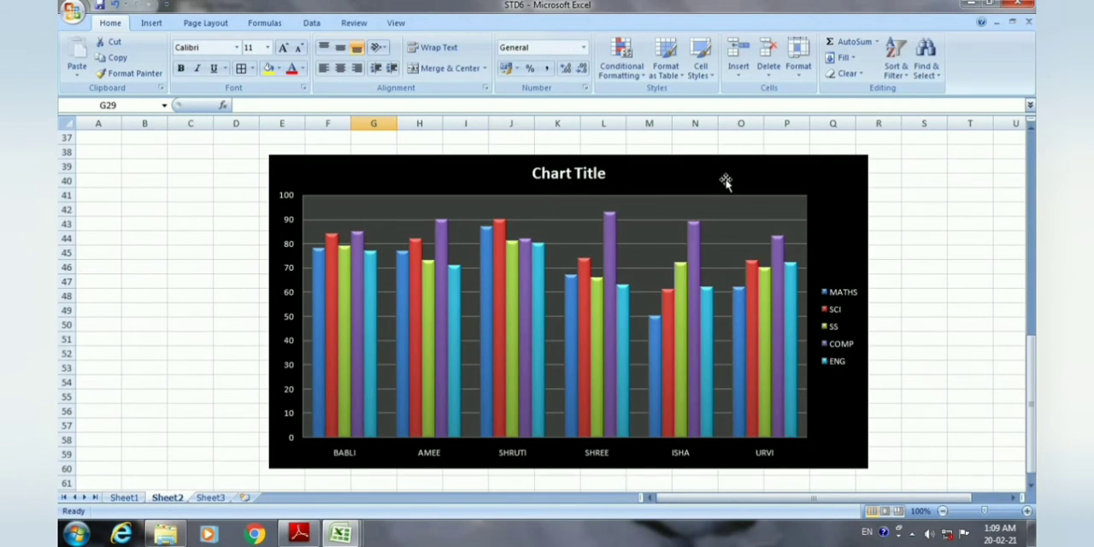
Move the chart from Sheet2 to its own new sheet named Chart1, and check it against the Sheet1 table.
{"action": "left_click", "coordinate": [740, 229]}
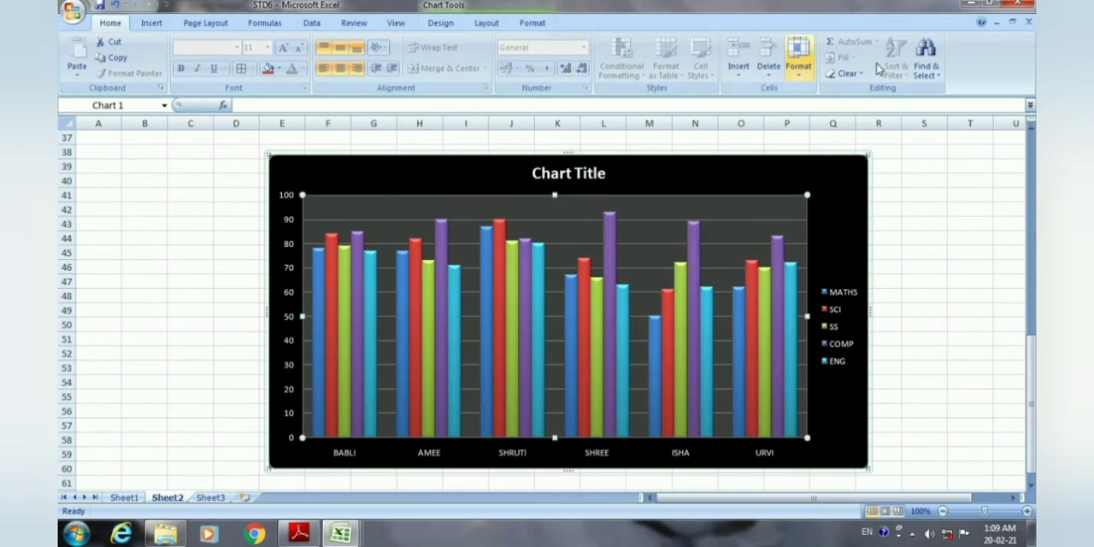
{"action": "left_click", "coordinate": [445, 25]}
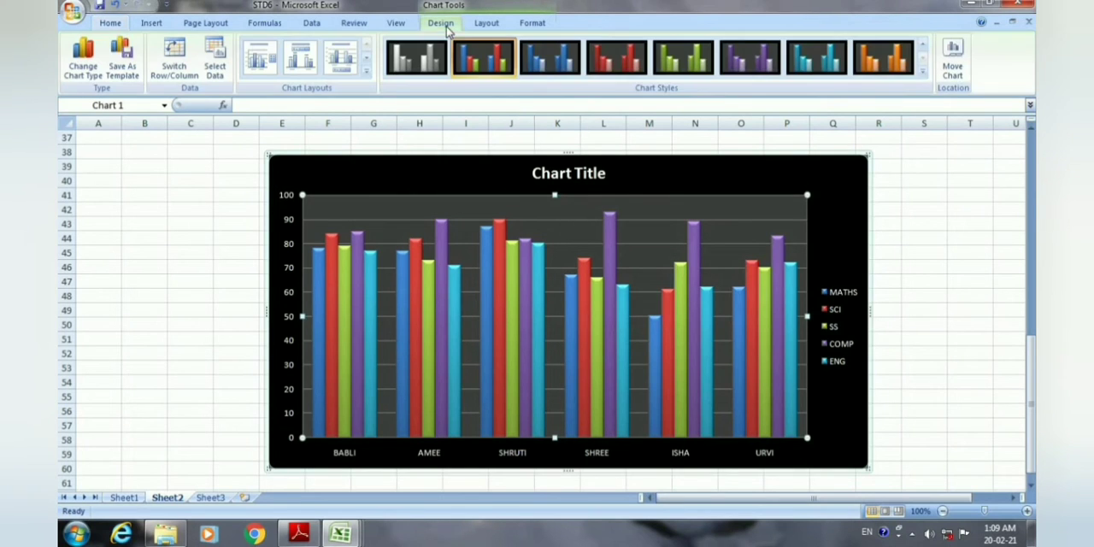
{"action": "left_click", "coordinate": [955, 75]}
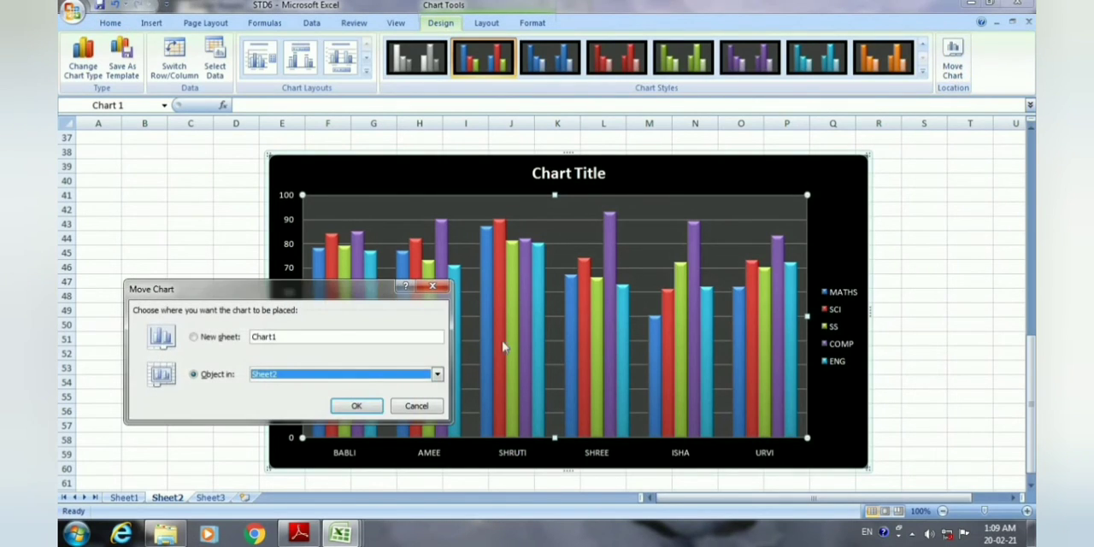
{"action": "left_click", "coordinate": [202, 339]}
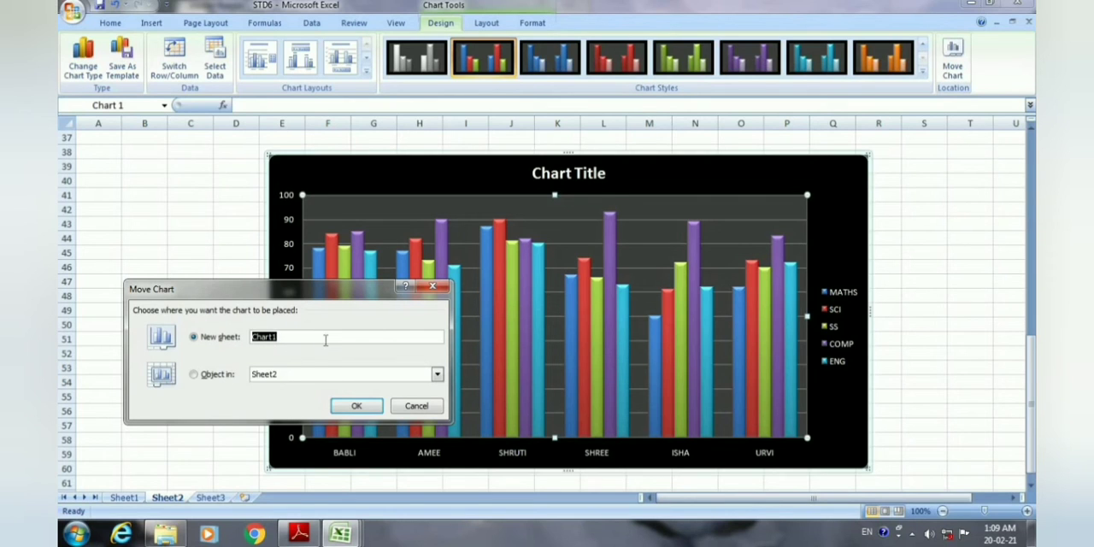
{"action": "left_click", "coordinate": [357, 408]}
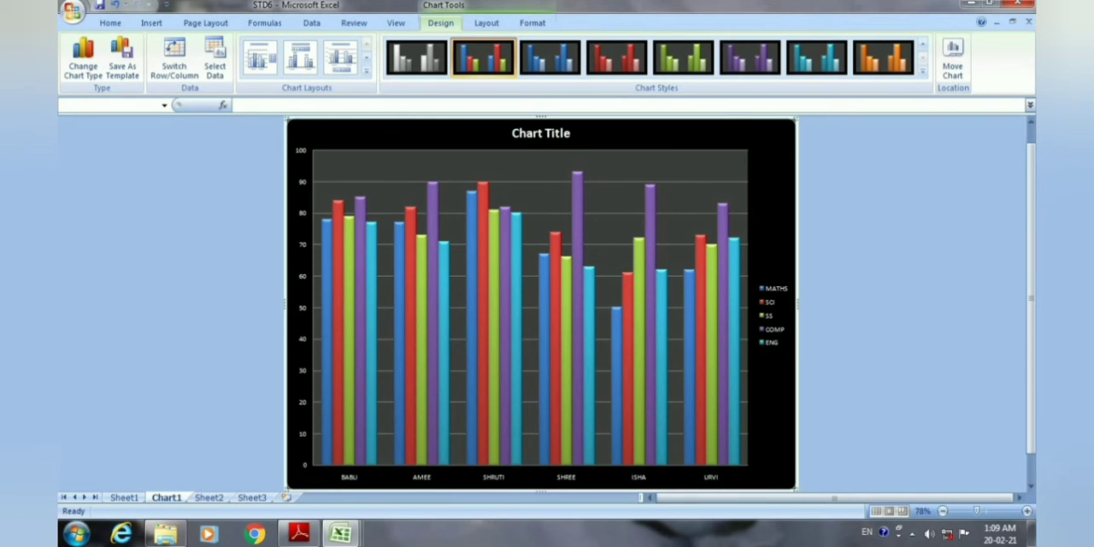
{"action": "left_click", "coordinate": [124, 498]}
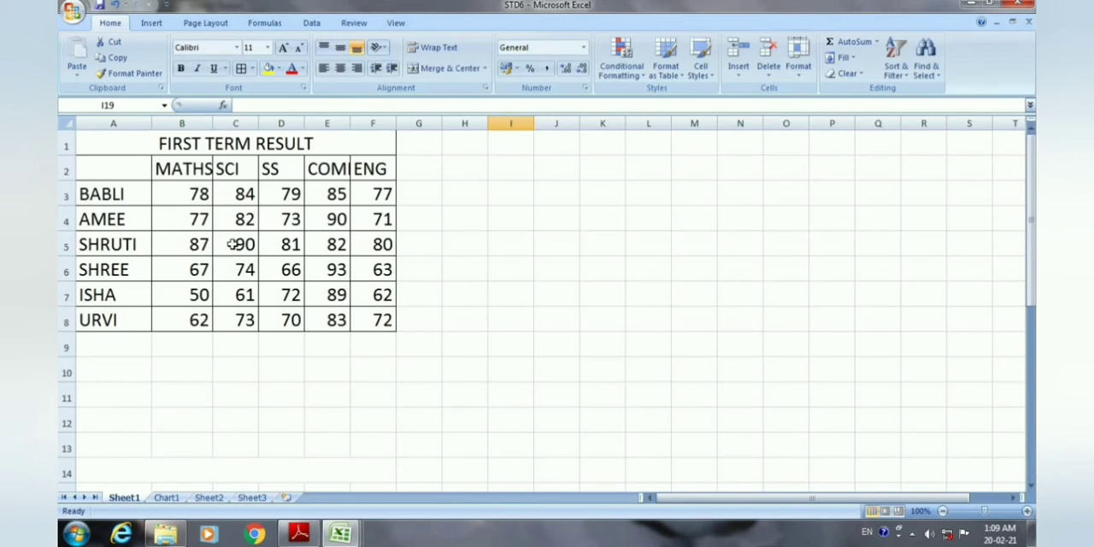
{"action": "left_click", "coordinate": [166, 498]}
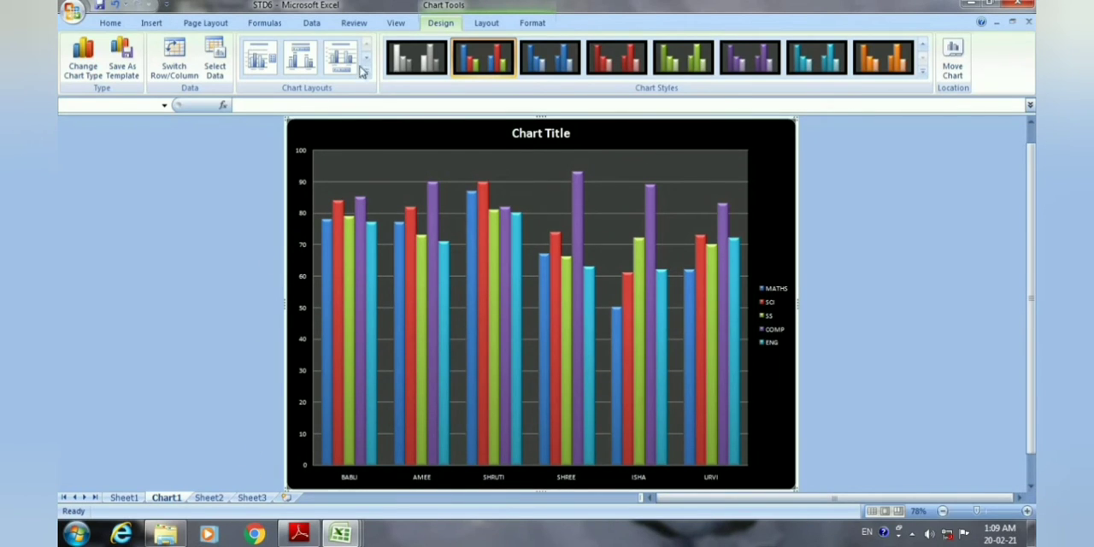
Place the chart title above the chart and replace its placeholder text with FIRST TERM RESULT.
{"action": "left_click", "coordinate": [492, 27]}
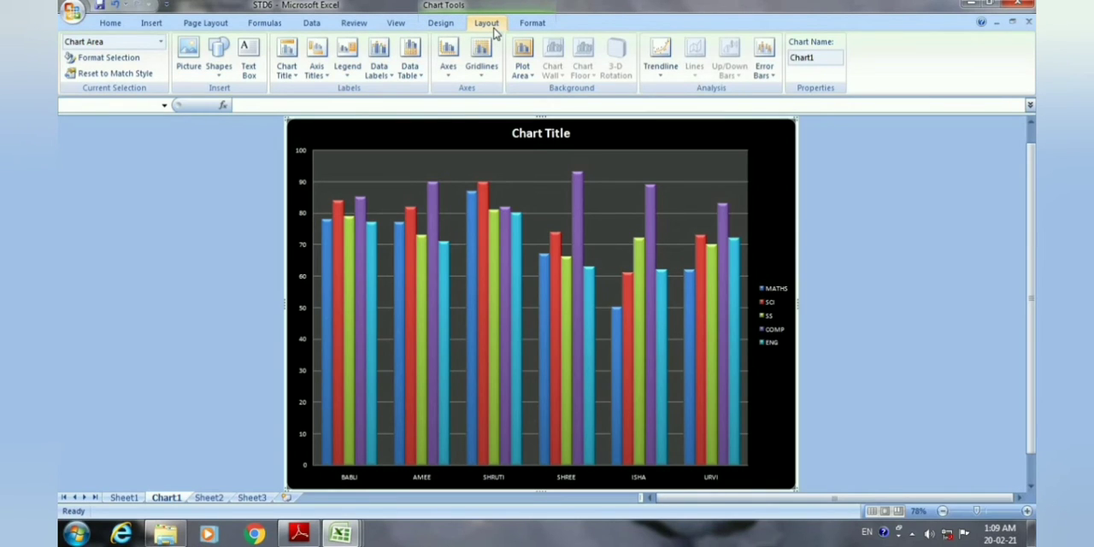
{"action": "left_click", "coordinate": [295, 80]}
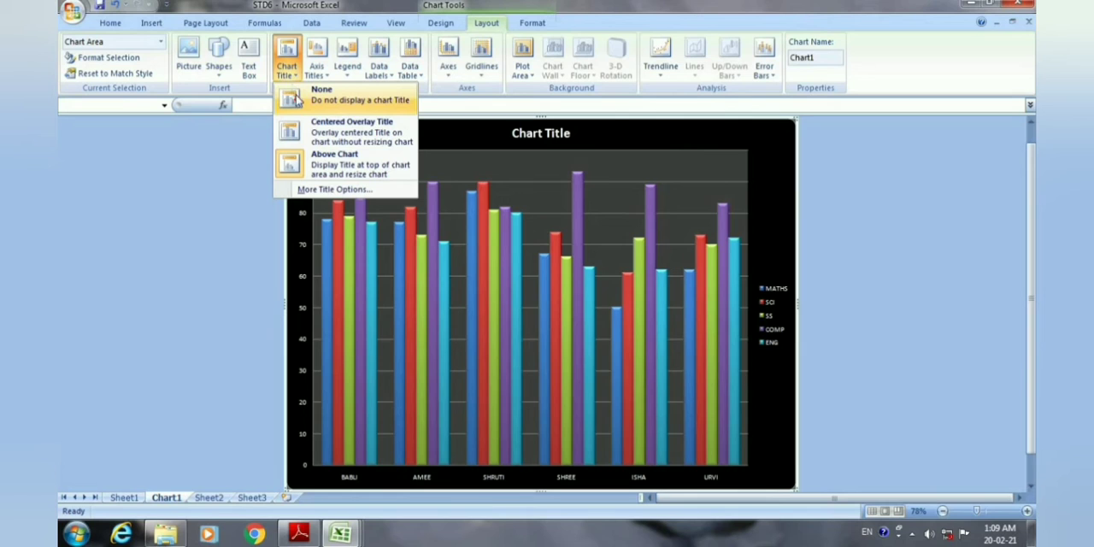
{"action": "left_click", "coordinate": [350, 167]}
{"action": "left_click", "coordinate": [554, 135]}
{"action": "left_click", "coordinate": [571, 135]}
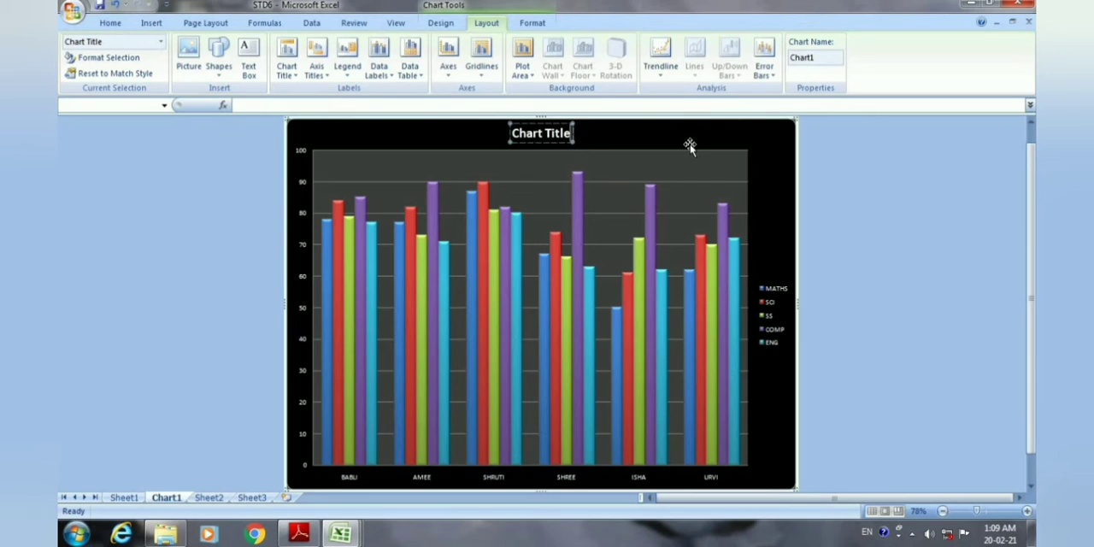
{"action": "key", "text": "BackSpace"}
{"action": "key", "text": "BackSpace"}
{"action": "key", "text": "BackSpace"}
{"action": "key", "text": "BackSpace"}
{"action": "key", "text": "BackSpace"}
{"action": "key", "text": "BackSpace"}
{"action": "key", "text": "BackSpace"}
{"action": "key", "text": "BackSpace"}
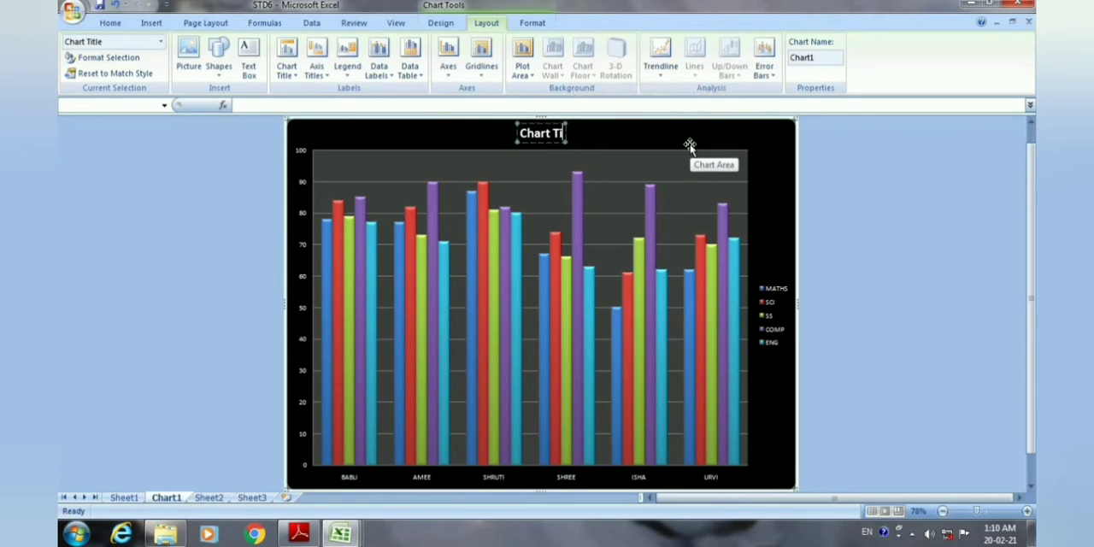
{"action": "key", "text": "BackSpace"}
{"action": "key", "text": "BackSpace"}
{"action": "key", "text": "BackSpace"}
{"action": "type", "text": "FIRST TERM RESULT"}
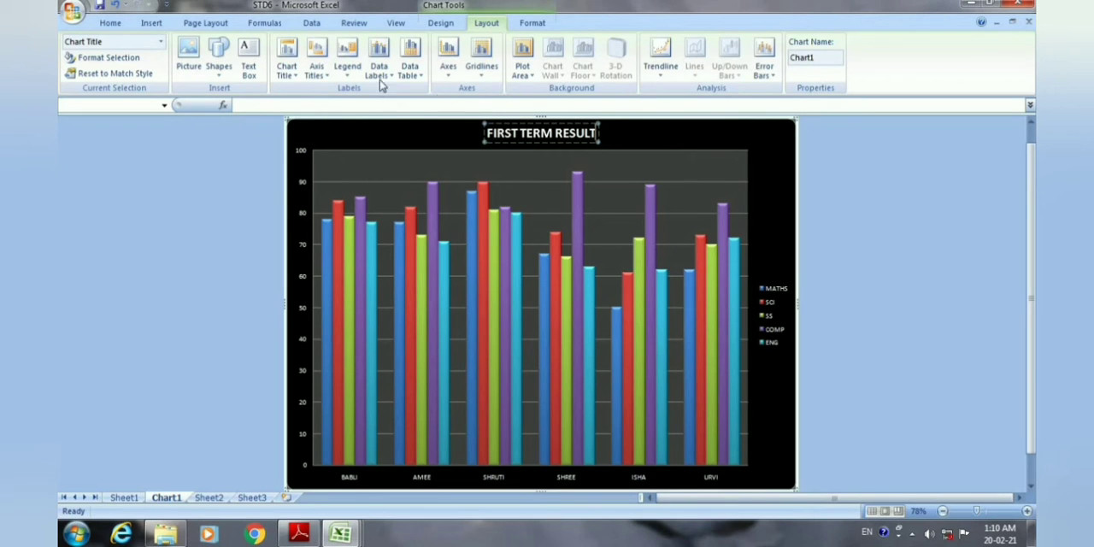
Add a primary horizontal axis title below the axis.
{"action": "left_click", "coordinate": [316, 69]}
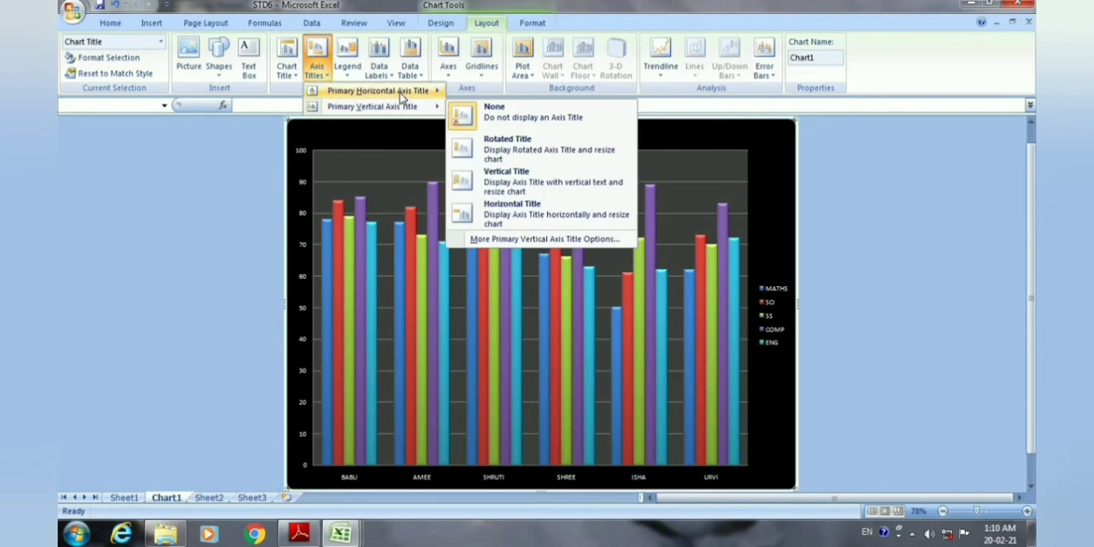
{"action": "mouse_move", "coordinate": [409, 93]}
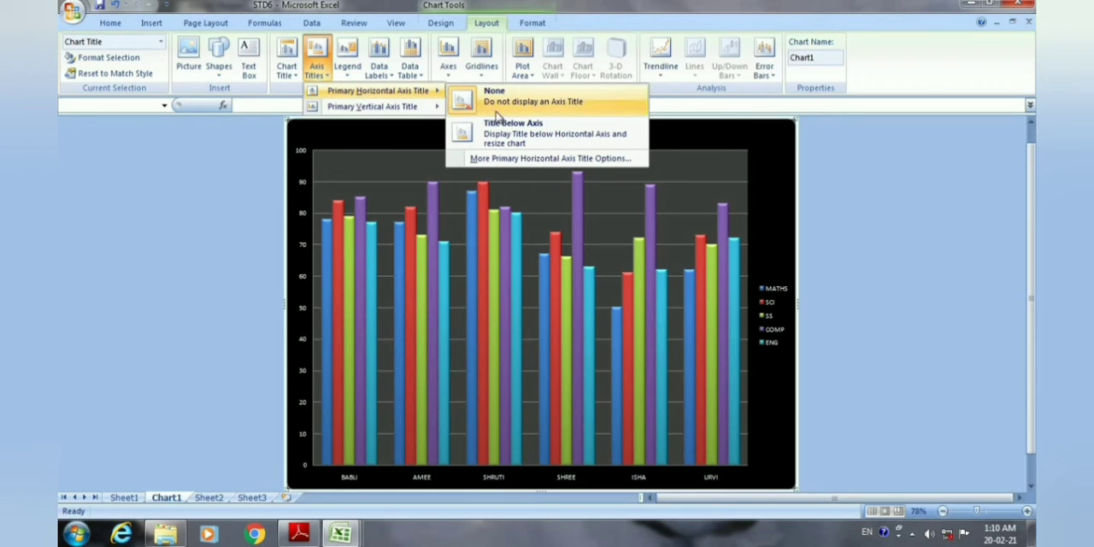
{"action": "left_click", "coordinate": [519, 136]}
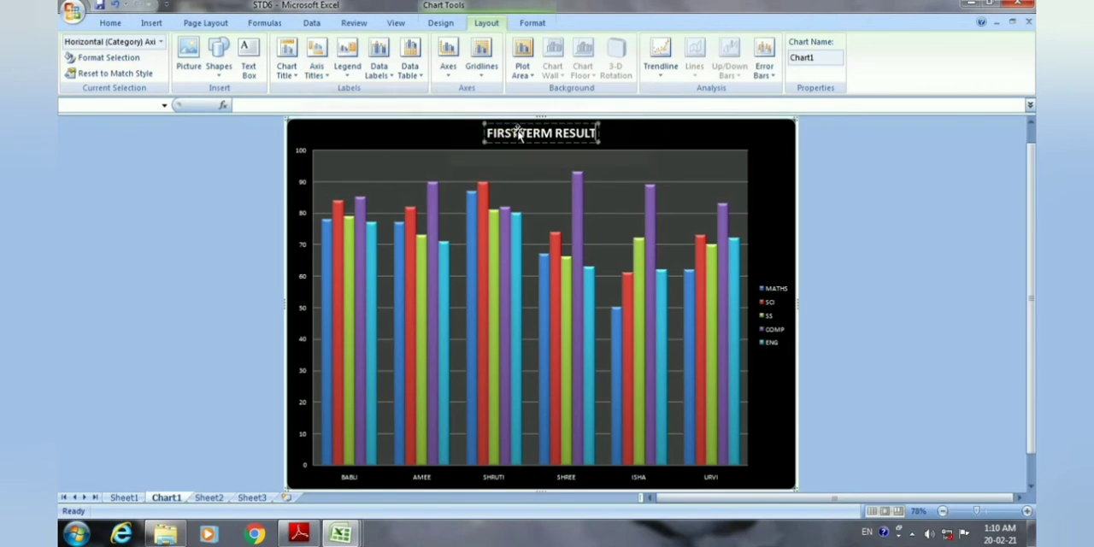
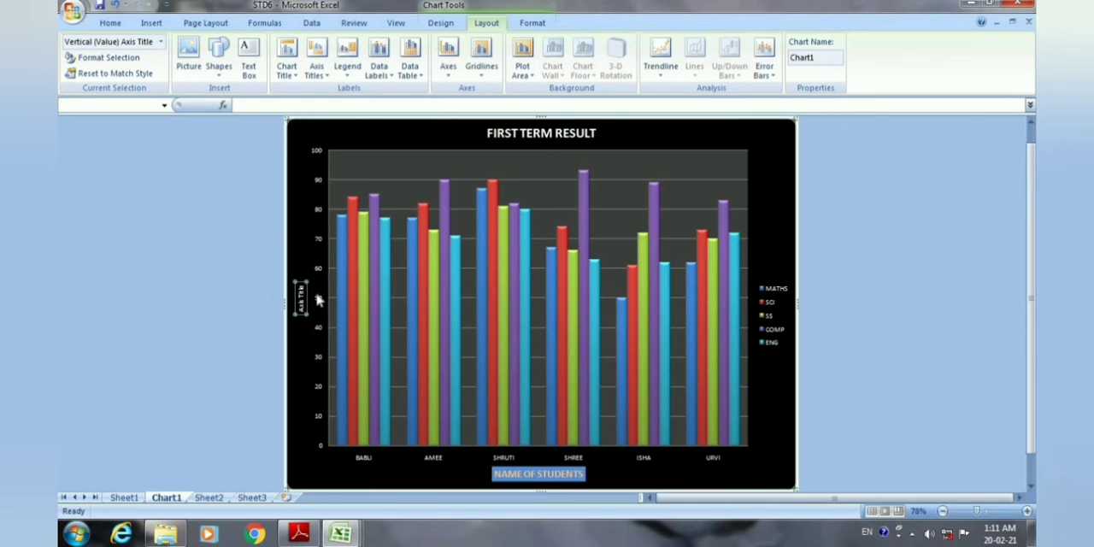
Try the Vertical Title style for the primary vertical axis title, and finally set it to Horizontal Title.
{"action": "left_click", "coordinate": [329, 80]}
{"action": "mouse_move", "coordinate": [424, 108]}
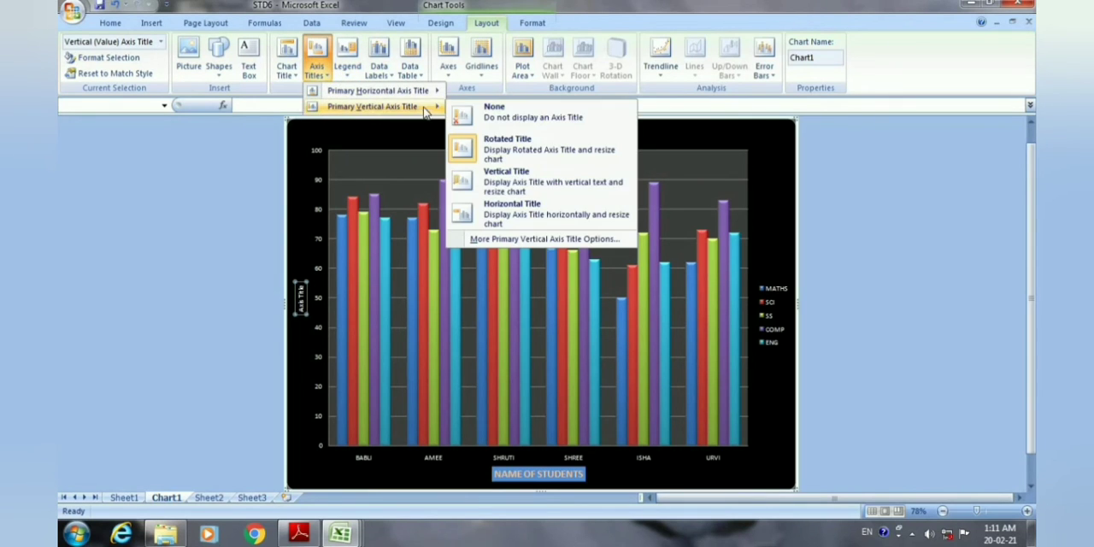
{"action": "left_click", "coordinate": [504, 183]}
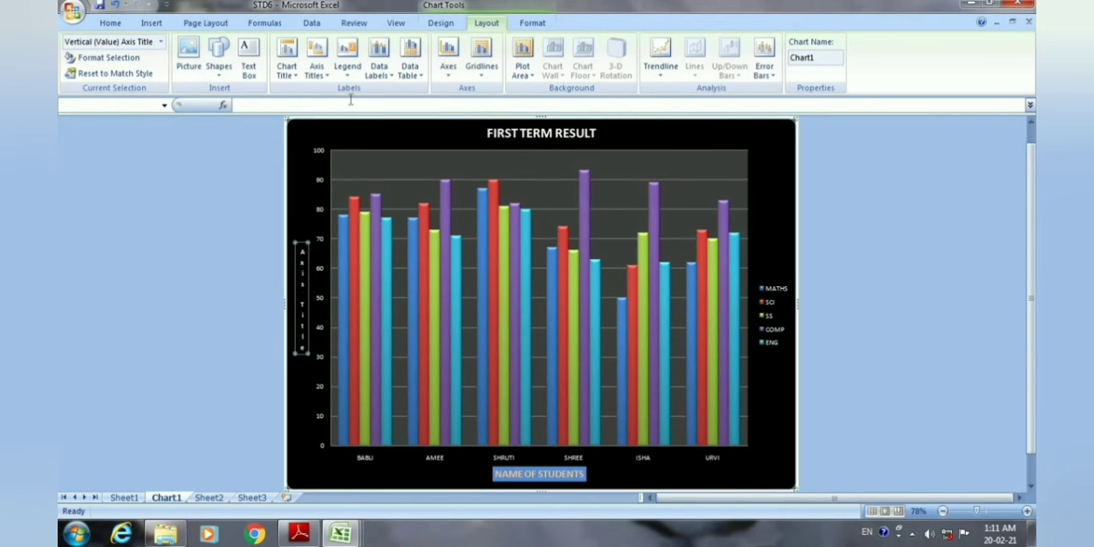
{"action": "left_click", "coordinate": [316, 69]}
{"action": "mouse_move", "coordinate": [397, 109]}
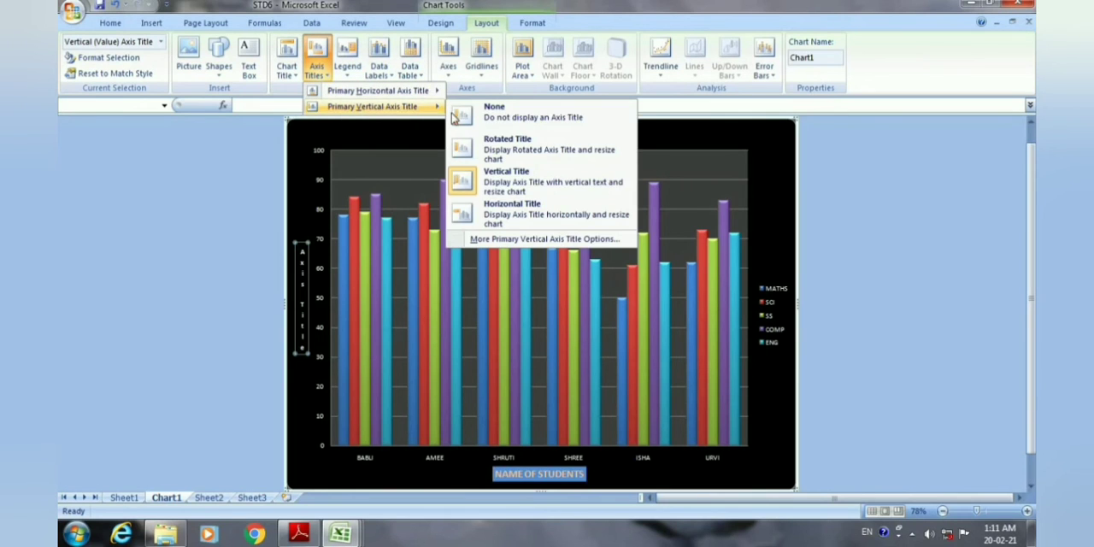
{"action": "left_click", "coordinate": [502, 215]}
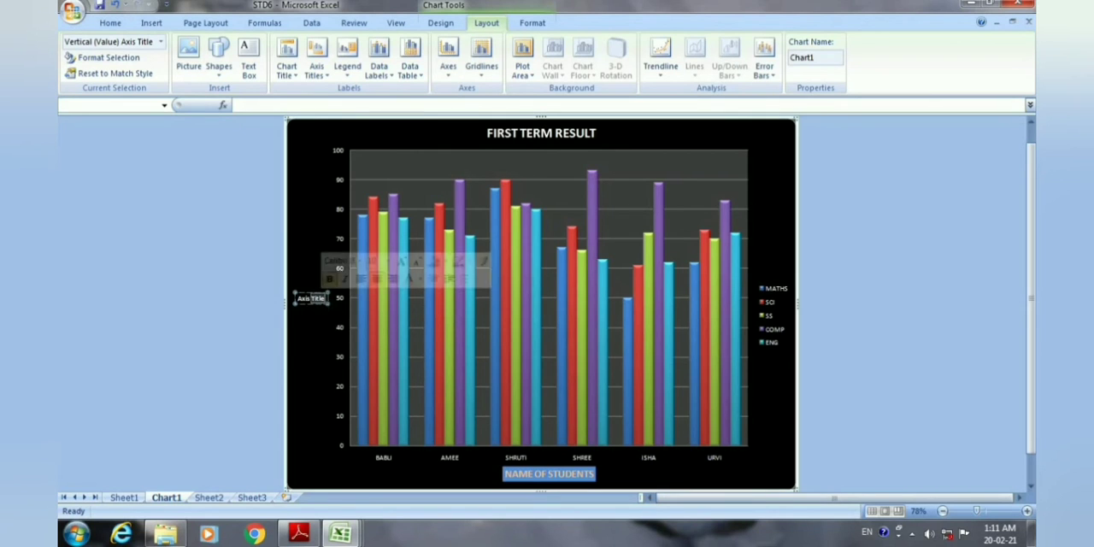
Replace the vertical axis title's placeholder text with MARKS.
{"action": "left_click", "coordinate": [308, 298]}
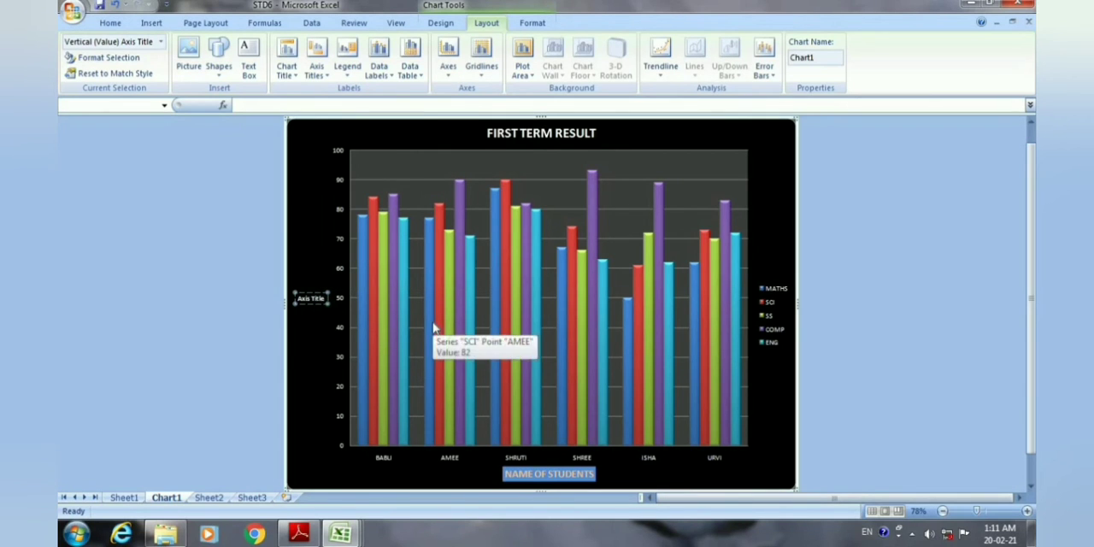
{"action": "key", "text": "BackSpace"}
{"action": "key", "text": "BackSpace"}
{"action": "key", "text": "BackSpace"}
{"action": "key", "text": "BackSpace"}
{"action": "key", "text": "BackSpace"}
{"action": "key", "text": "BackSpace"}
{"action": "key", "text": "BackSpace"}
{"action": "key", "text": "BackSpace"}
{"action": "key", "text": "BackSpace"}
{"action": "key", "text": "BackSpace"}
{"action": "type", "text": "MARKS"}
{"action": "left_click", "coordinate": [298, 298]}
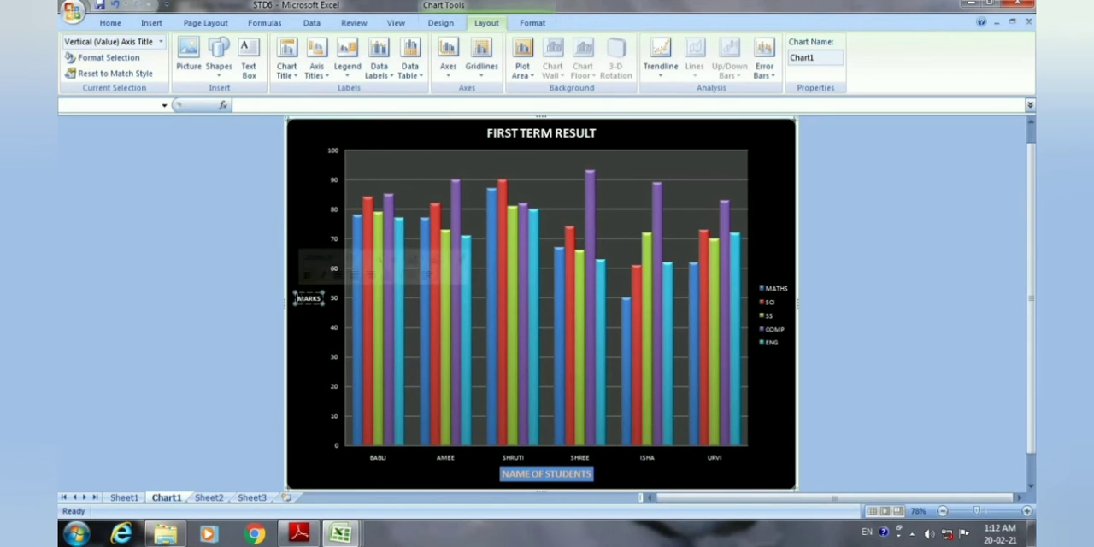
{"action": "left_click", "coordinate": [322, 325]}
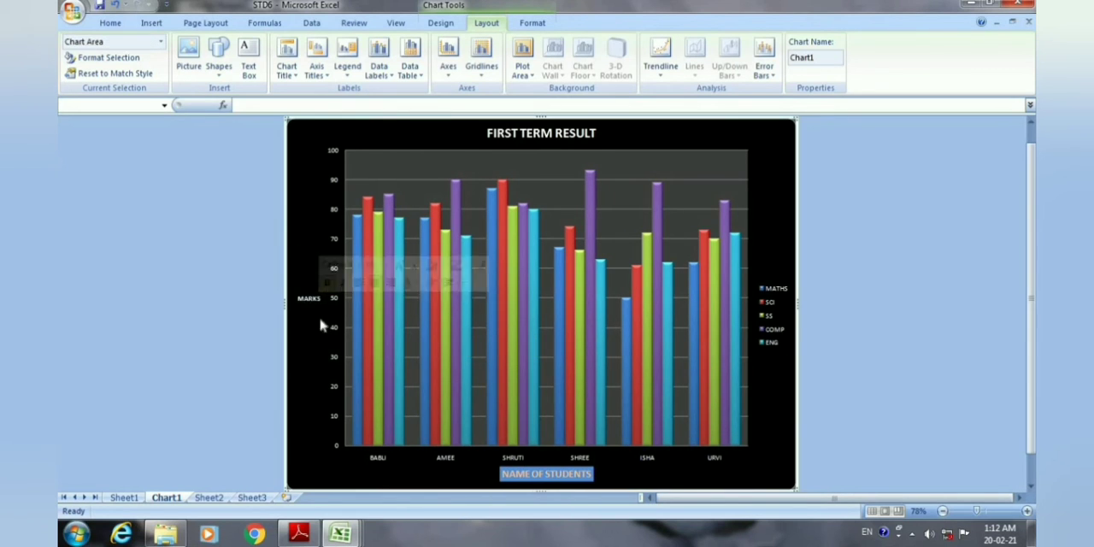
Format the MARKS axis title with font size 20 and a light aqua fill.
{"action": "left_click", "coordinate": [302, 298]}
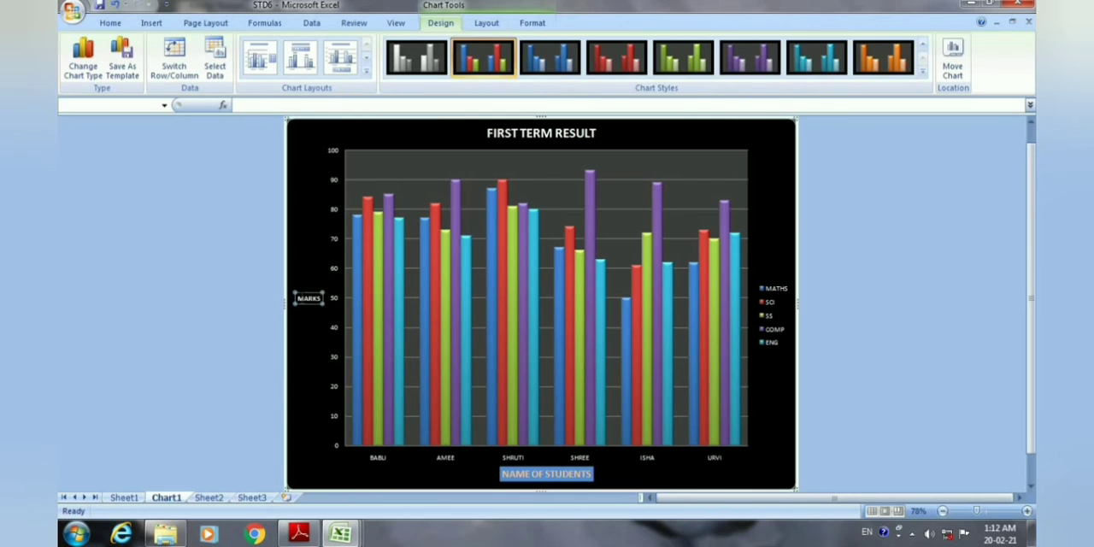
{"action": "left_click", "coordinate": [303, 299]}
{"action": "left_click", "coordinate": [110, 23]}
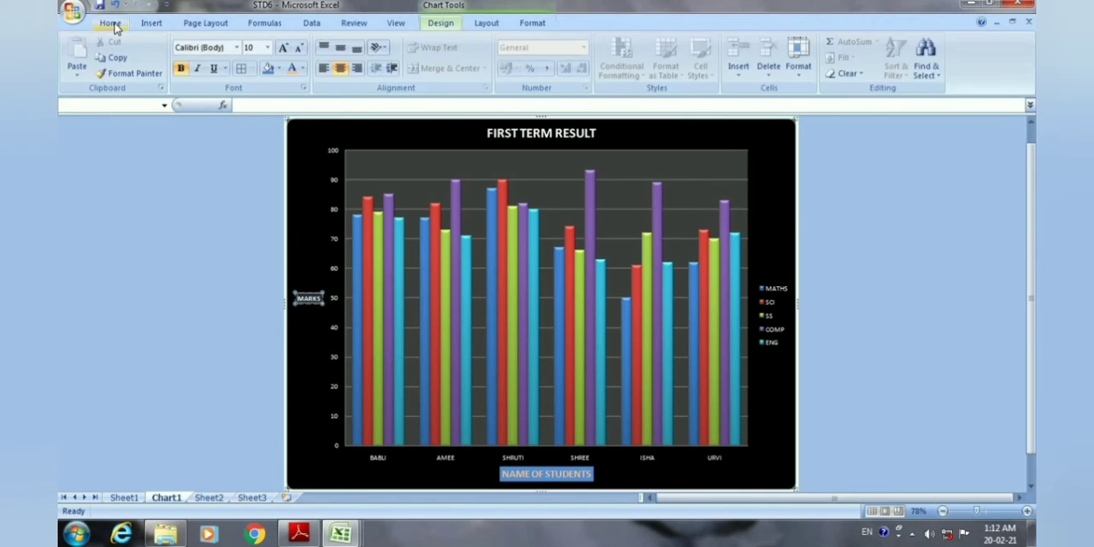
{"action": "left_click", "coordinate": [268, 49]}
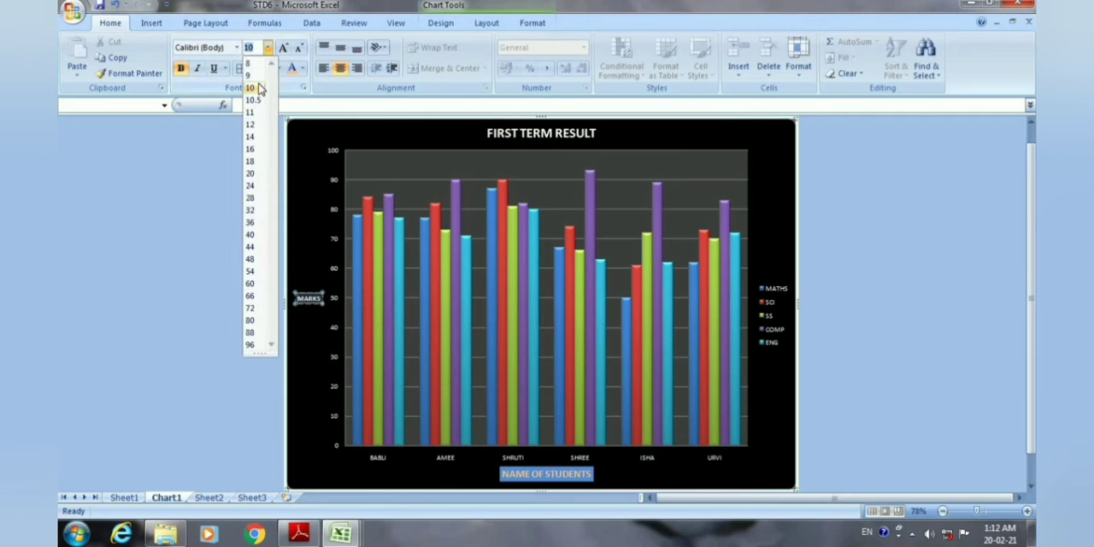
{"action": "left_click", "coordinate": [257, 174]}
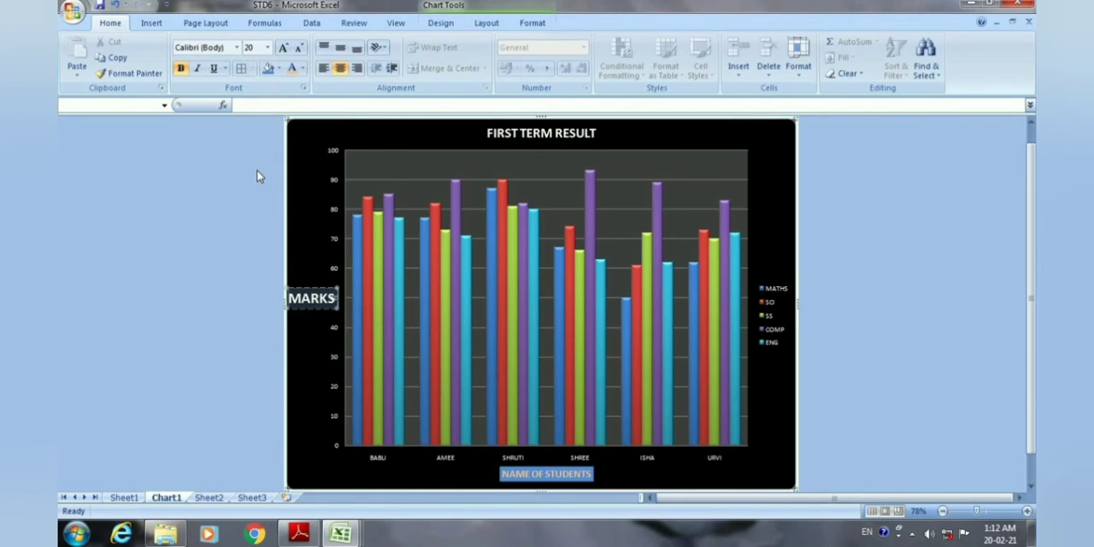
{"action": "left_click", "coordinate": [279, 68]}
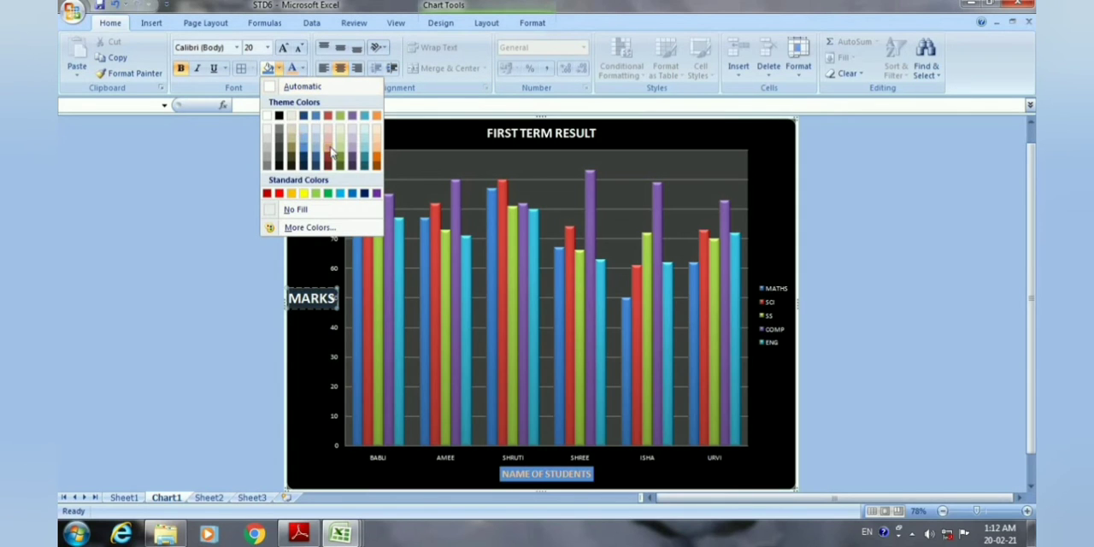
{"action": "left_click", "coordinate": [366, 147]}
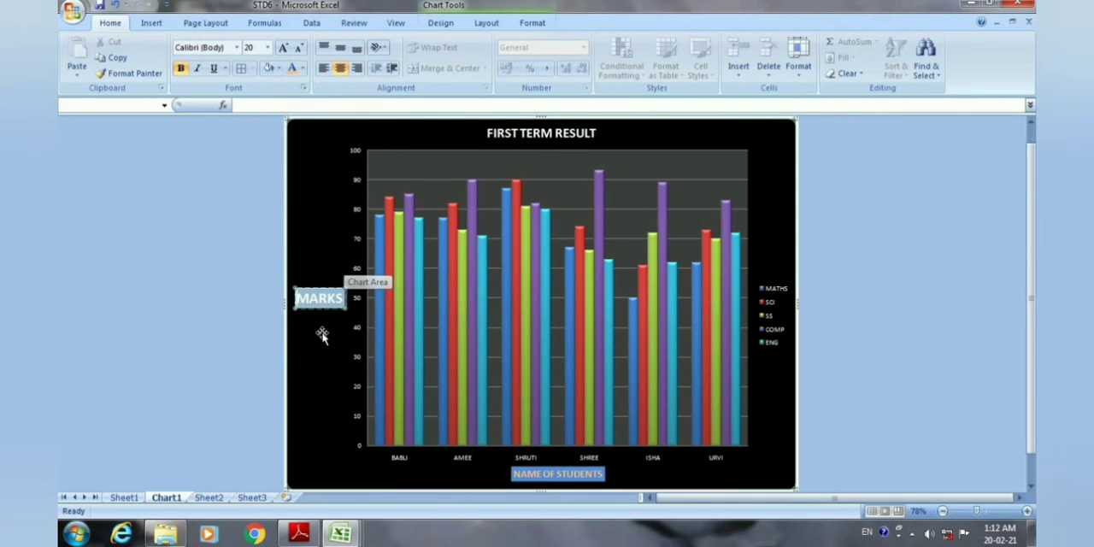
{"action": "left_click", "coordinate": [332, 341]}
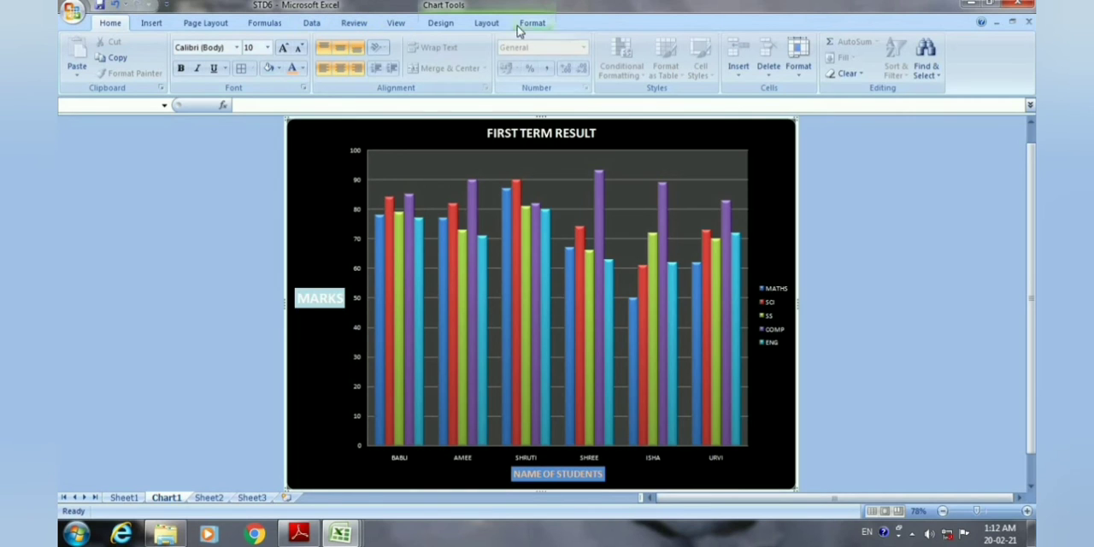
Format the FIRST TERM RESULT chart title with a light aqua fill and font size 36.
{"action": "left_click", "coordinate": [484, 25]}
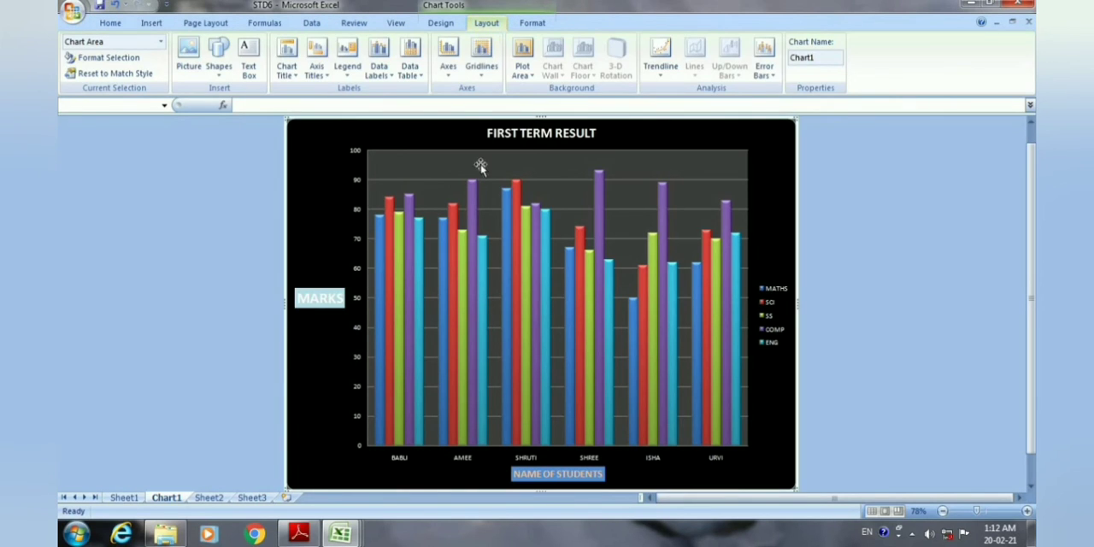
{"action": "left_click", "coordinate": [491, 137]}
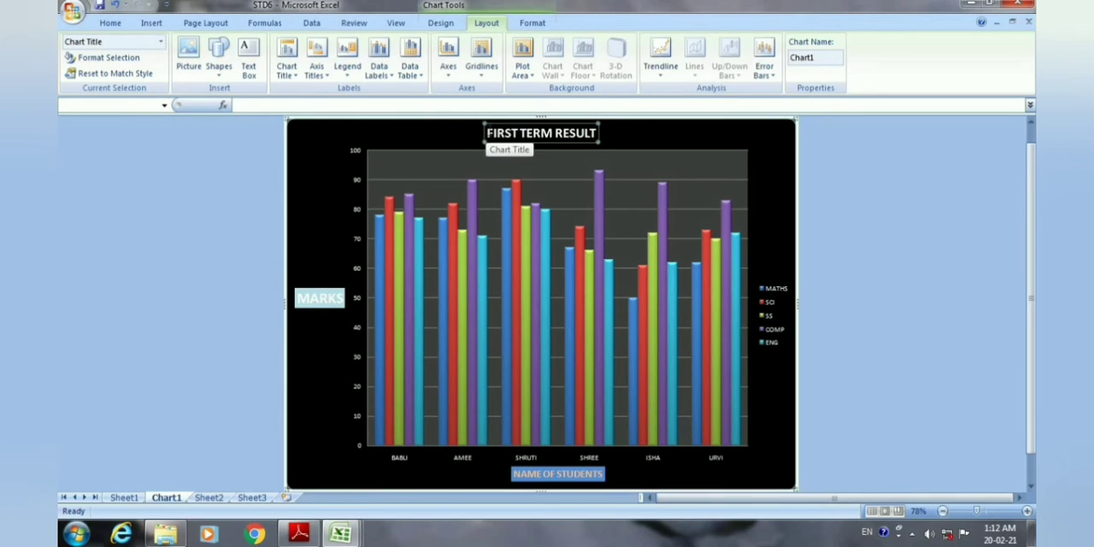
{"action": "left_click", "coordinate": [519, 134]}
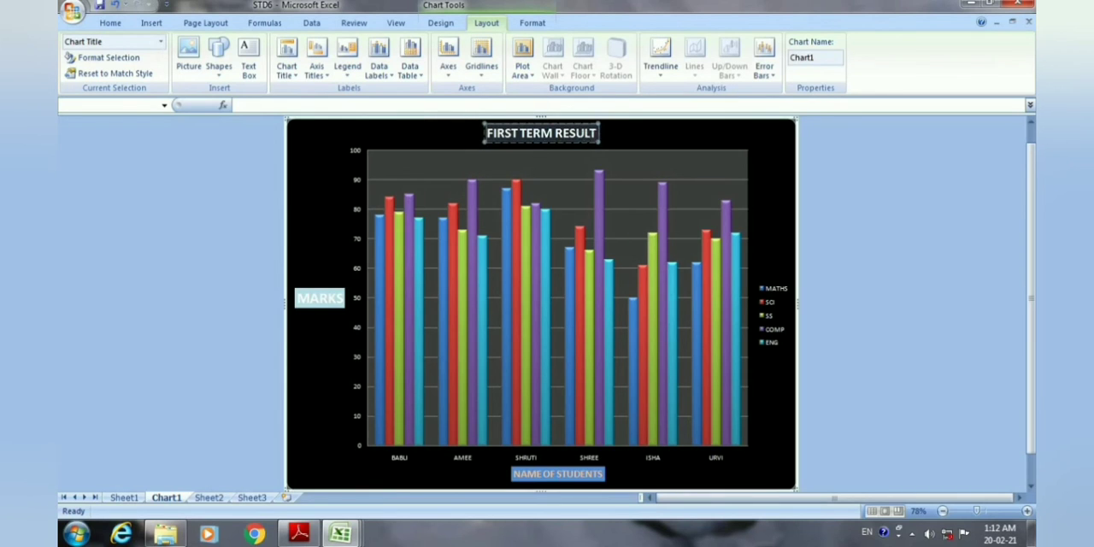
{"action": "left_click", "coordinate": [111, 23]}
{"action": "left_click", "coordinate": [279, 69]}
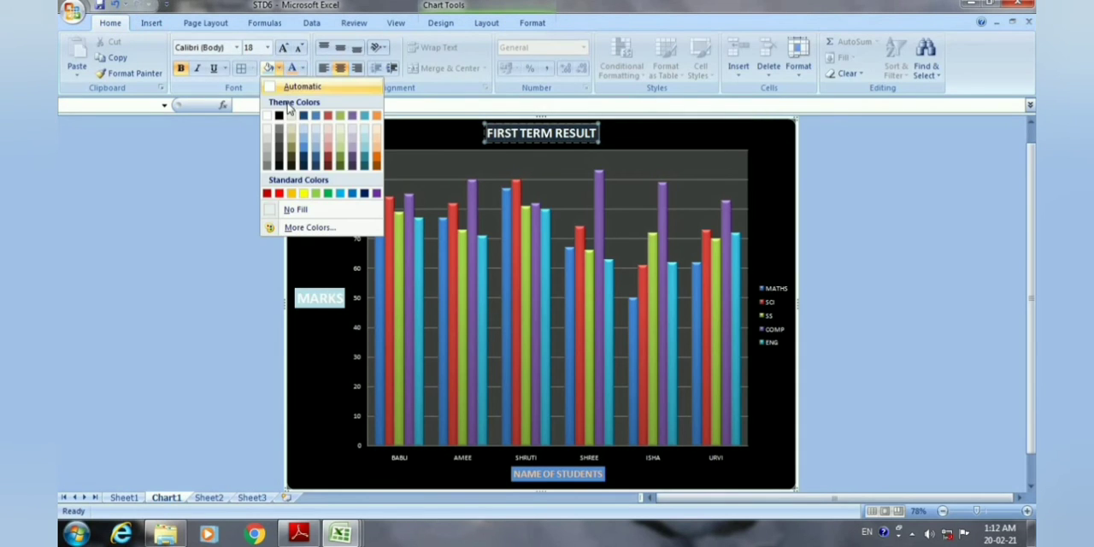
{"action": "left_click", "coordinate": [366, 147]}
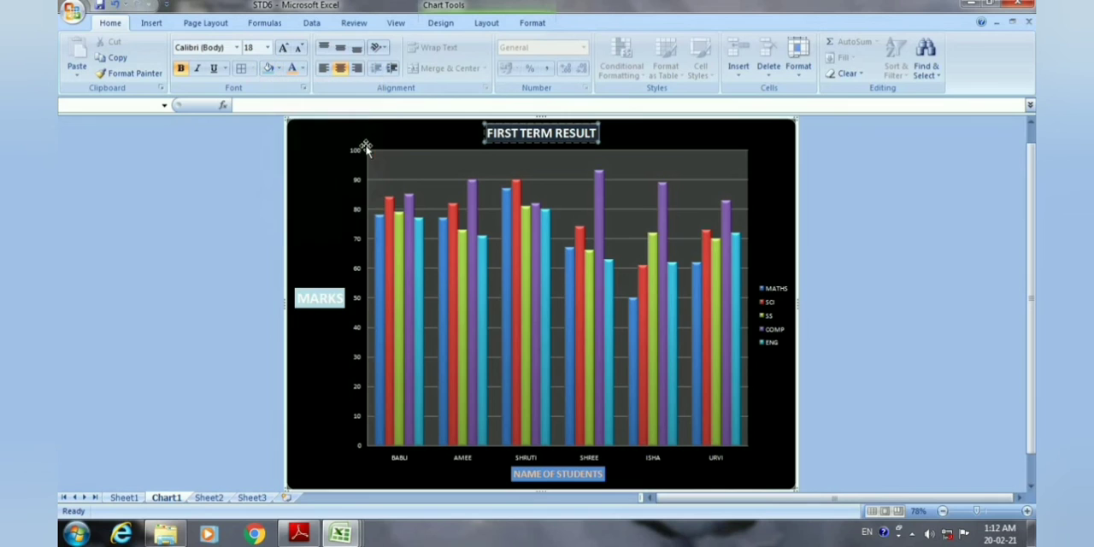
{"action": "left_click", "coordinate": [268, 49]}
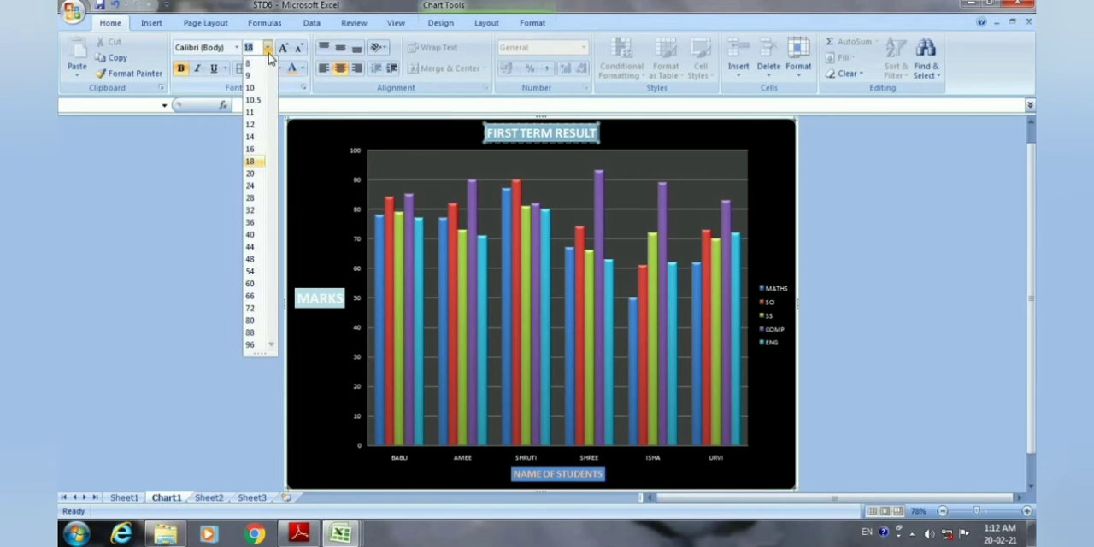
{"action": "left_click", "coordinate": [251, 222]}
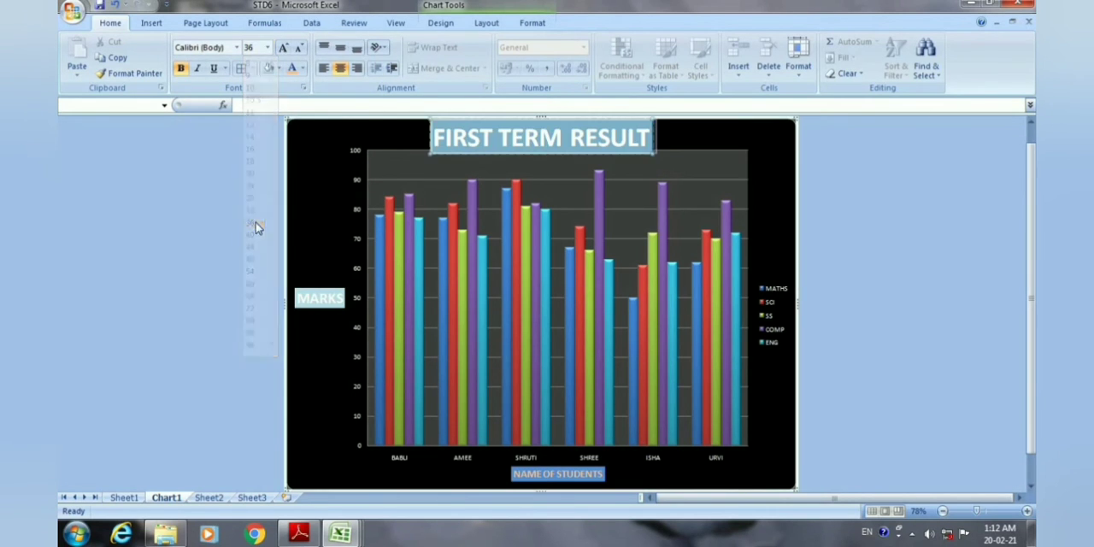
{"action": "left_click", "coordinate": [350, 190]}
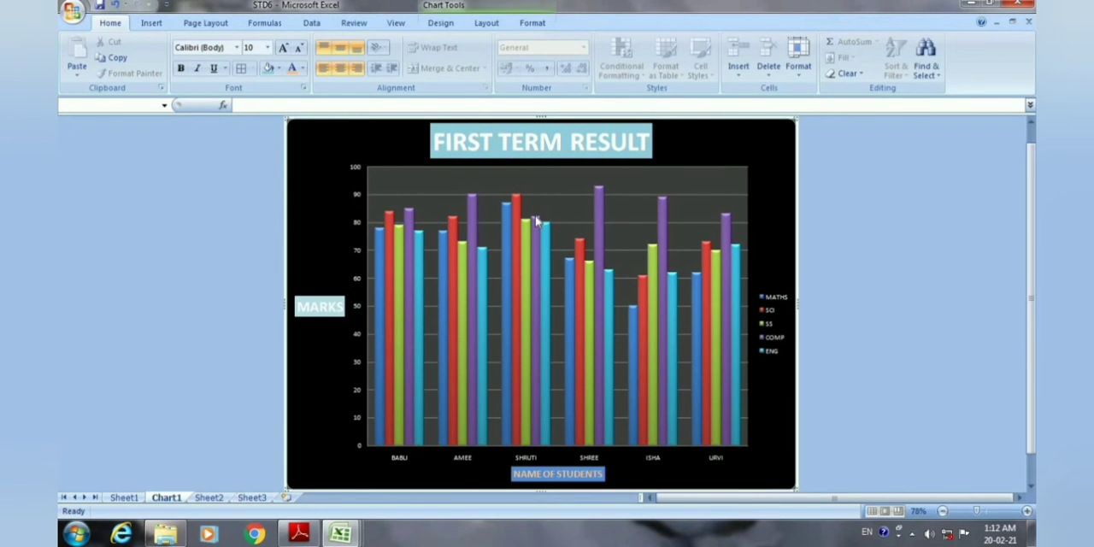
Try the chart legend in turn with Show Legend at Right, Show Legend at Top and Show Legend at Left.
{"action": "left_click", "coordinate": [486, 23]}
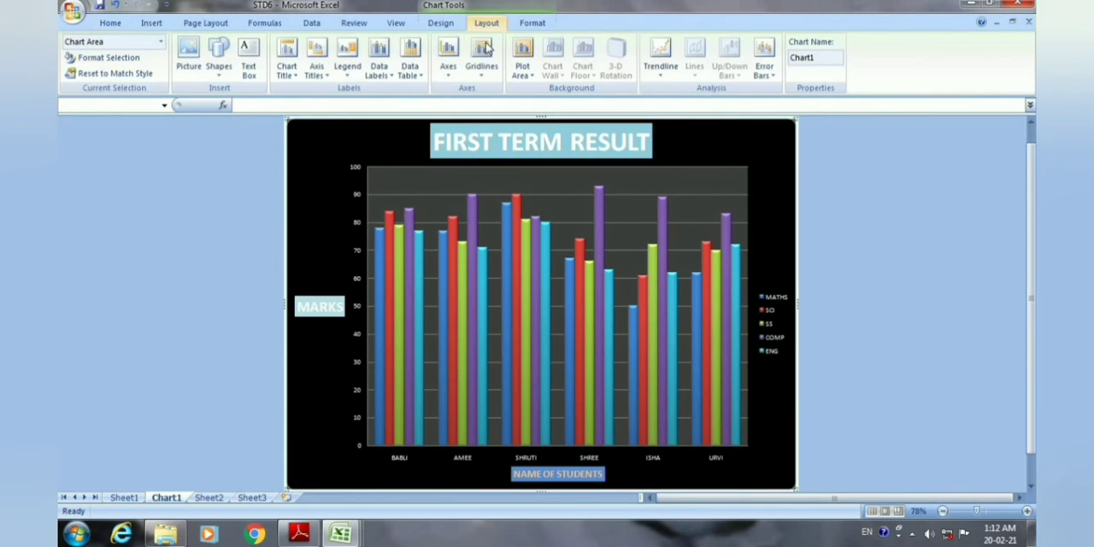
{"action": "left_click", "coordinate": [348, 77]}
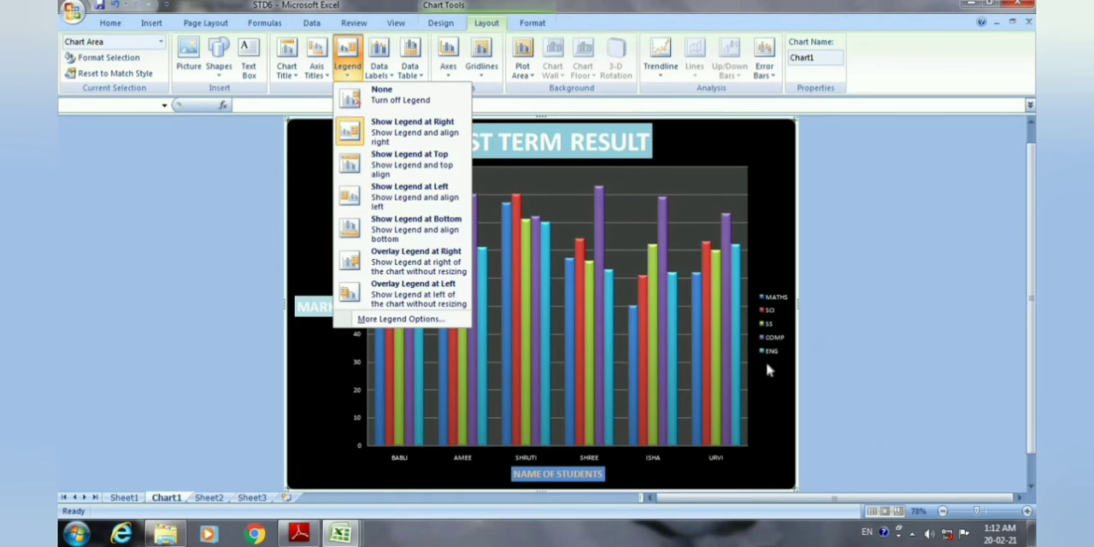
{"action": "left_click", "coordinate": [397, 132]}
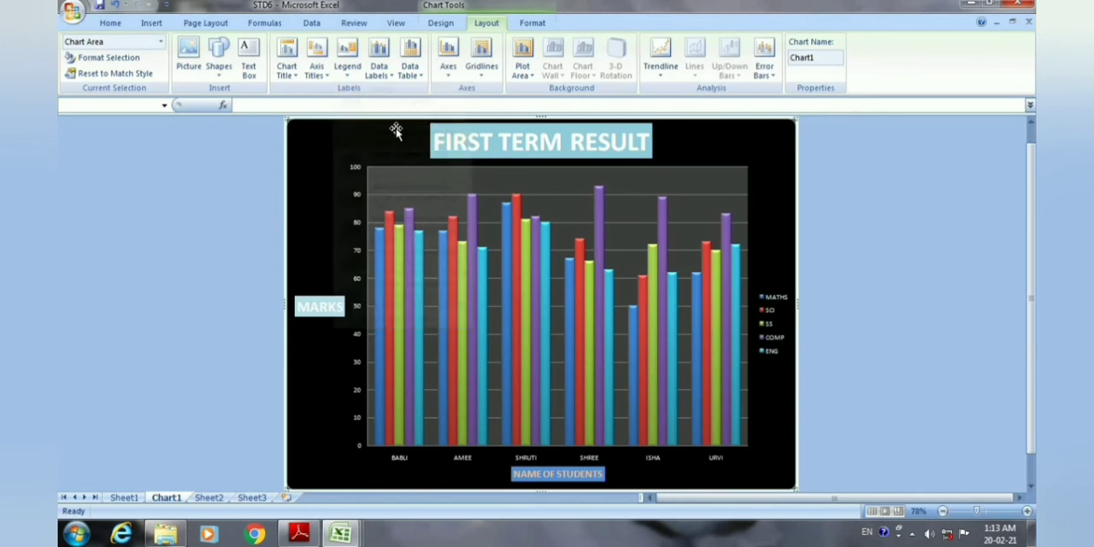
{"action": "left_click", "coordinate": [349, 70]}
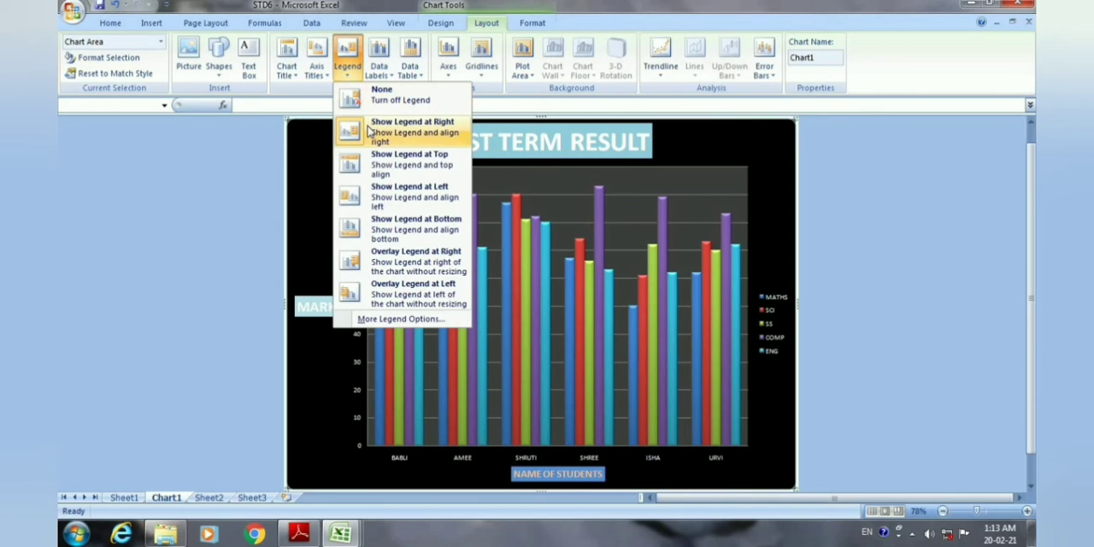
{"action": "left_click", "coordinate": [399, 164]}
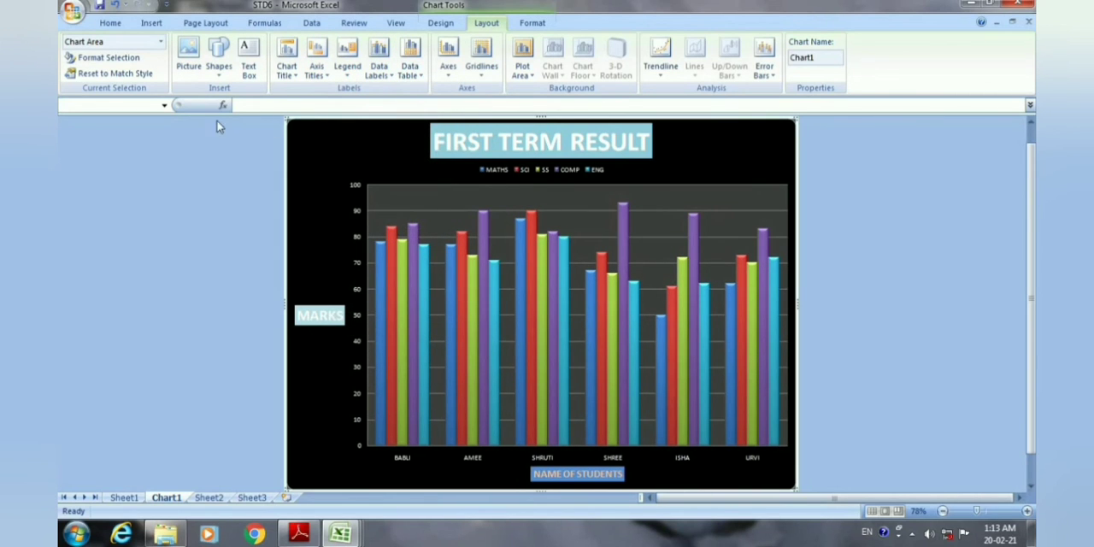
{"action": "left_click", "coordinate": [347, 64]}
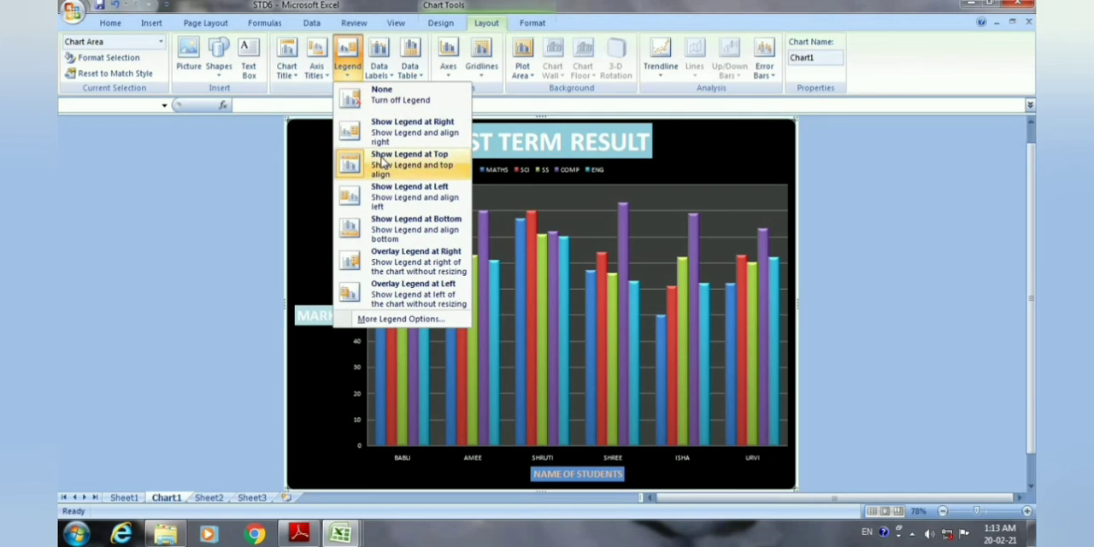
{"action": "left_click", "coordinate": [383, 201]}
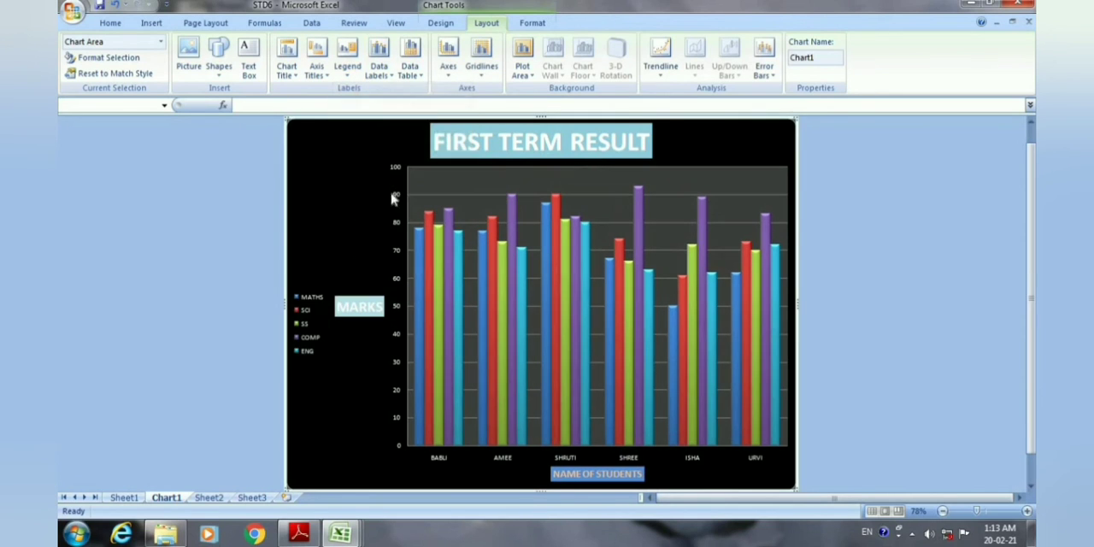
Try Overlay Legend at Right, and finally set the legend to Overlay Legend at Left.
{"action": "left_click", "coordinate": [351, 73]}
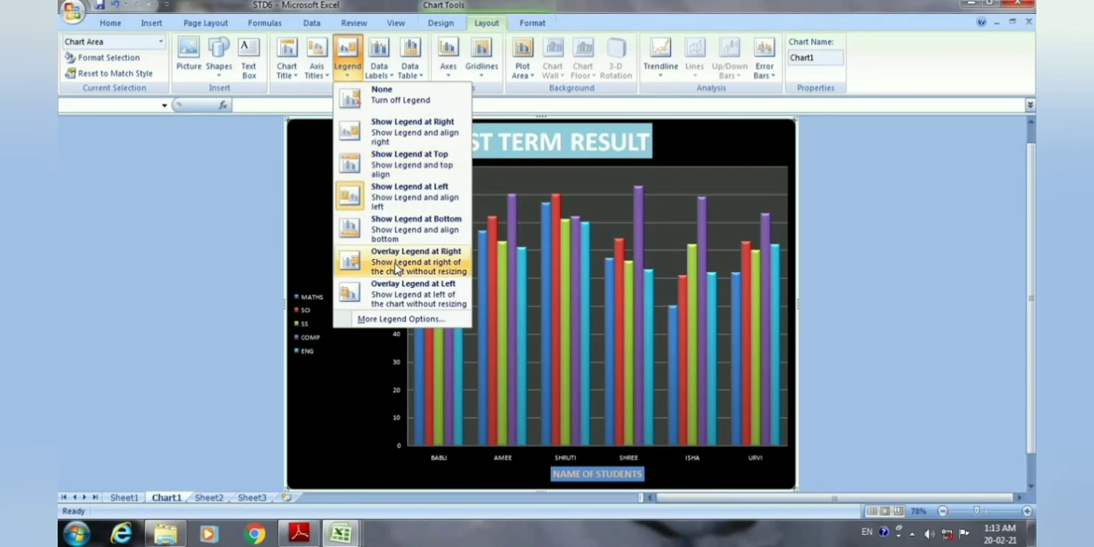
{"action": "left_click", "coordinate": [407, 267]}
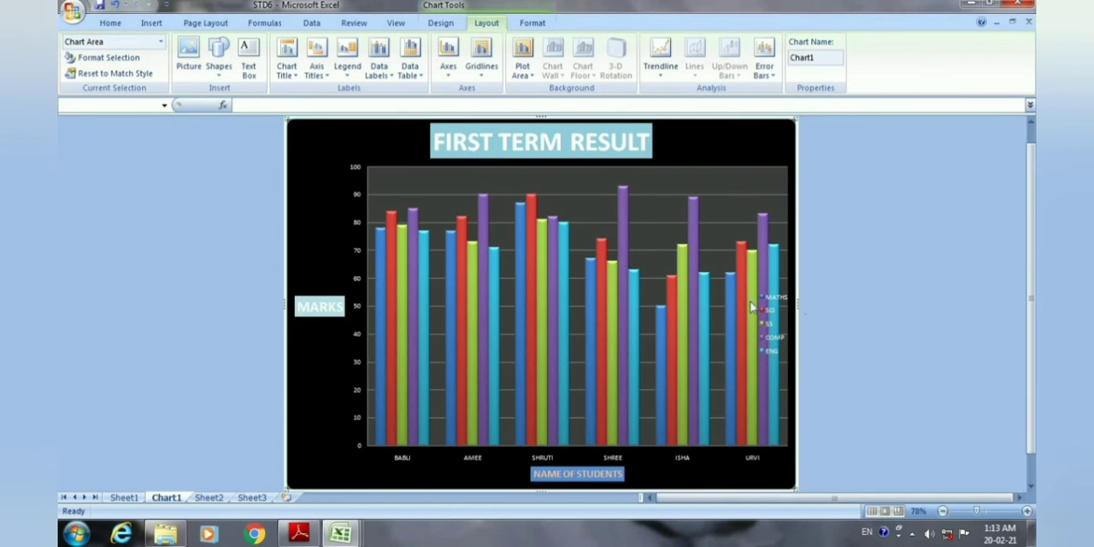
{"action": "left_click", "coordinate": [347, 67]}
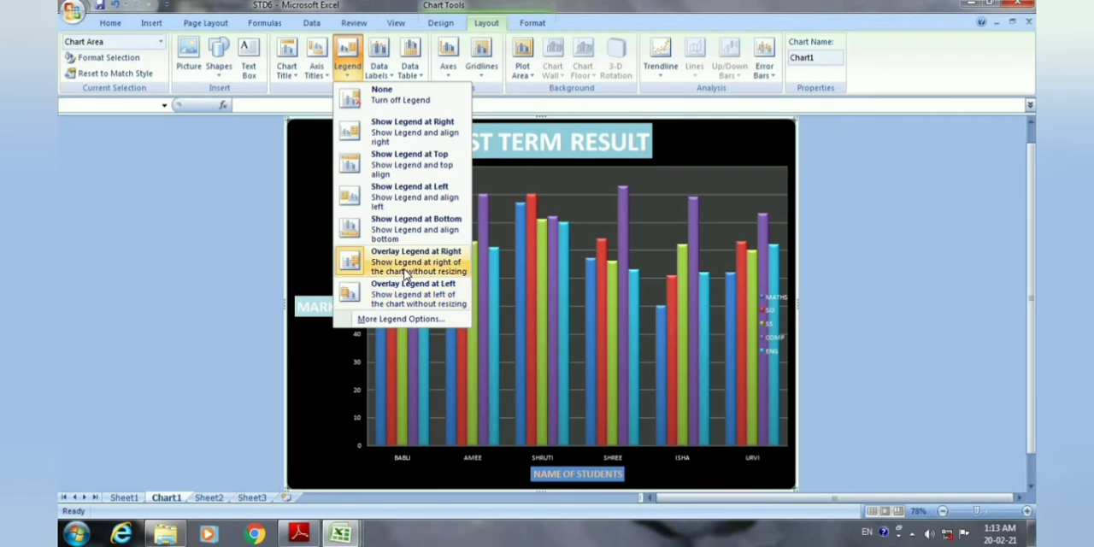
{"action": "left_click", "coordinate": [399, 295]}
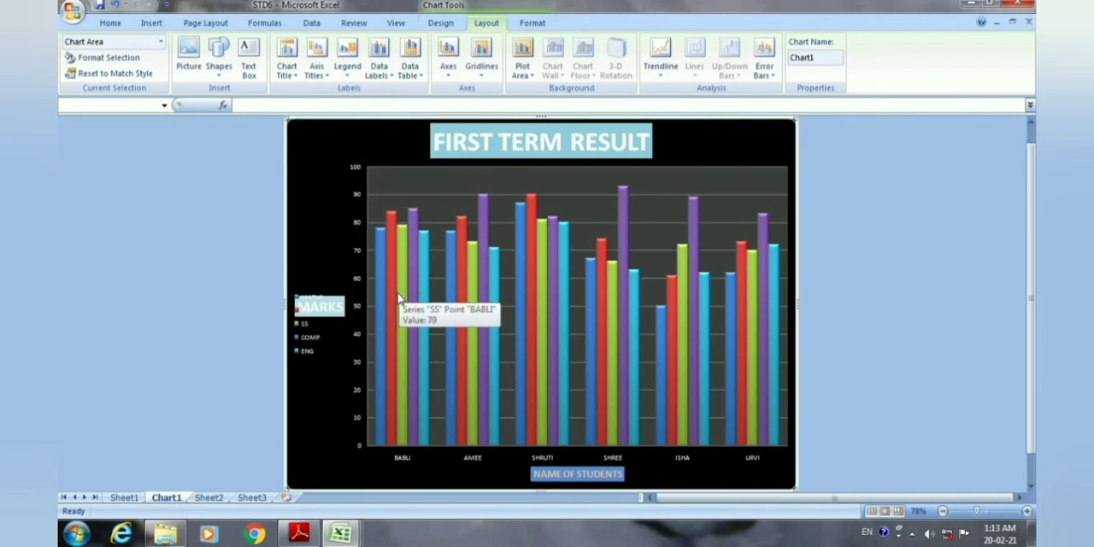
Change the chart legend to Show Legend at Right.
{"action": "left_click", "coordinate": [378, 67]}
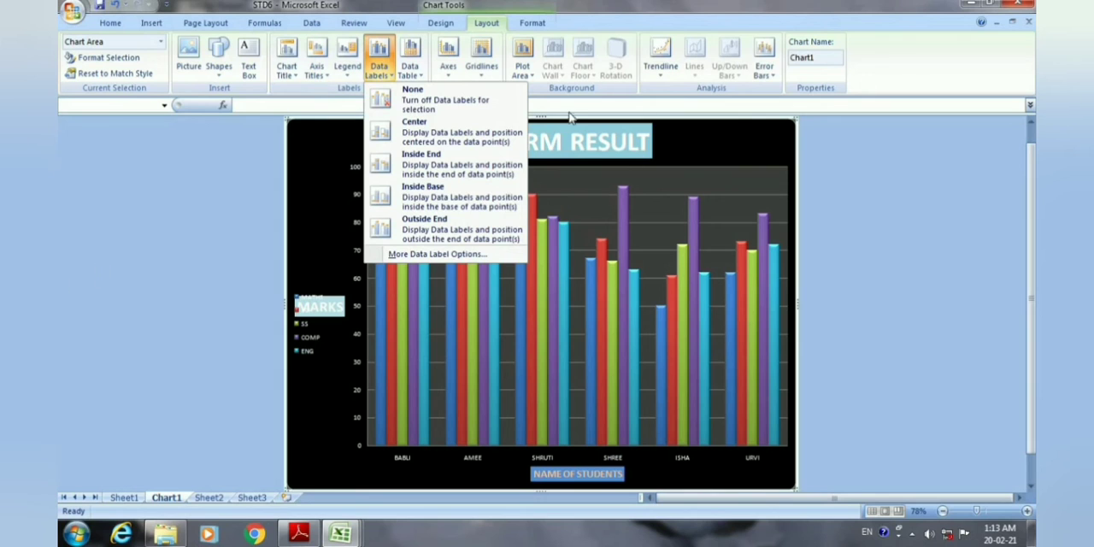
{"action": "left_click", "coordinate": [347, 61]}
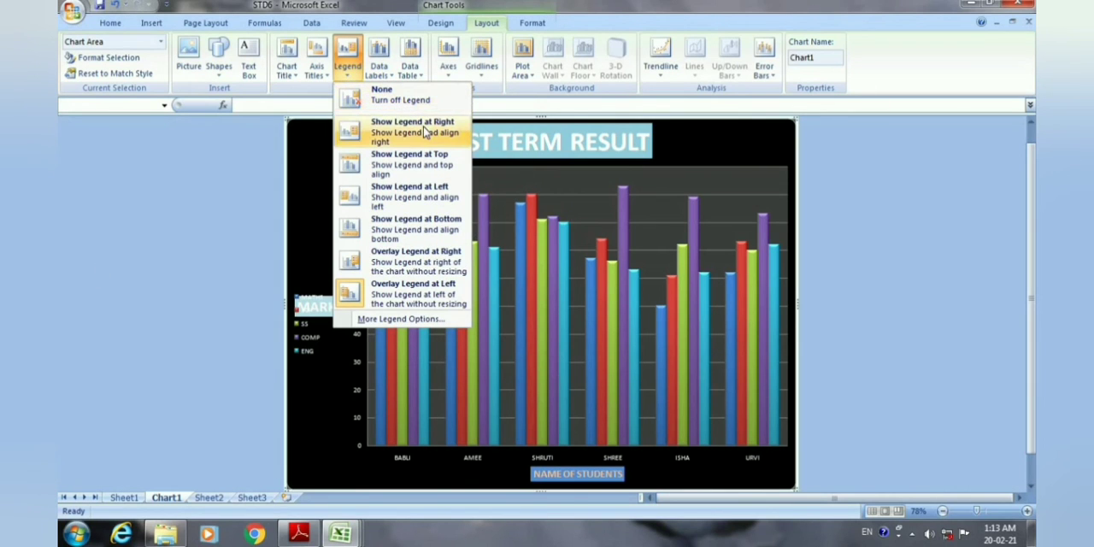
{"action": "left_click", "coordinate": [425, 135]}
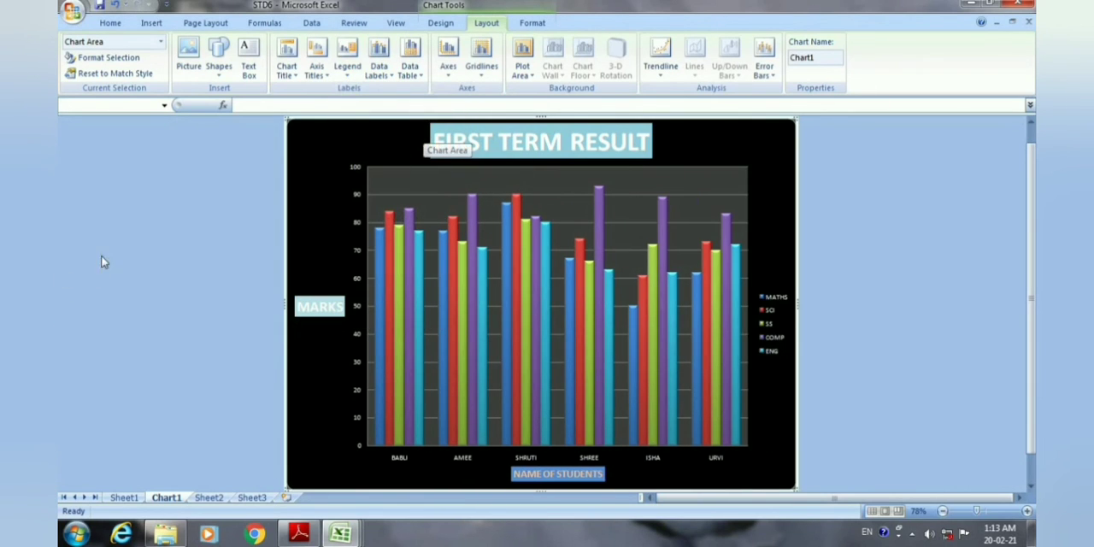
Try the data labels at Center and Inside End, and finally position them at Outside End.
{"action": "left_click", "coordinate": [391, 77]}
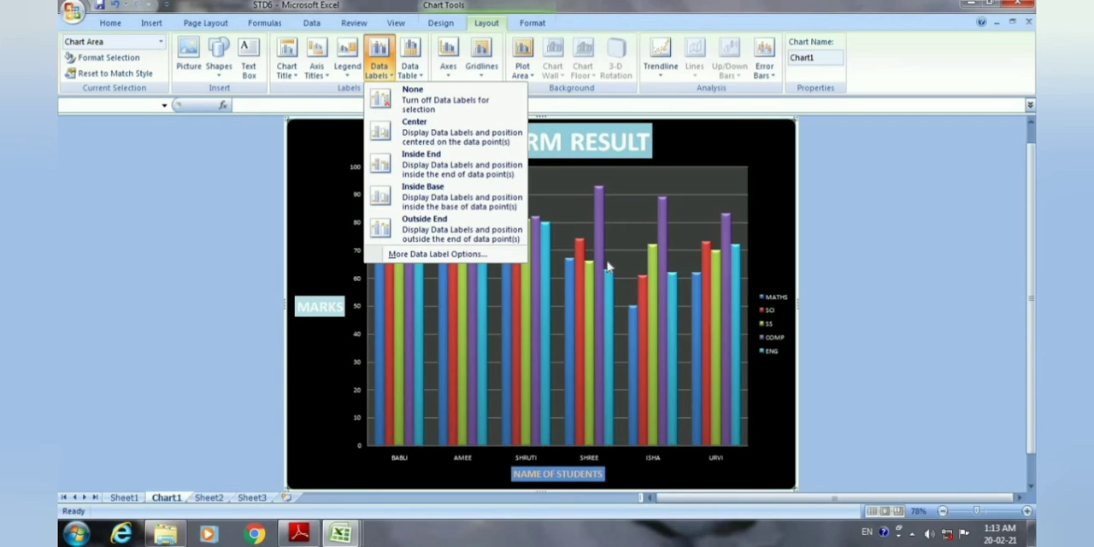
{"action": "left_click", "coordinate": [436, 139]}
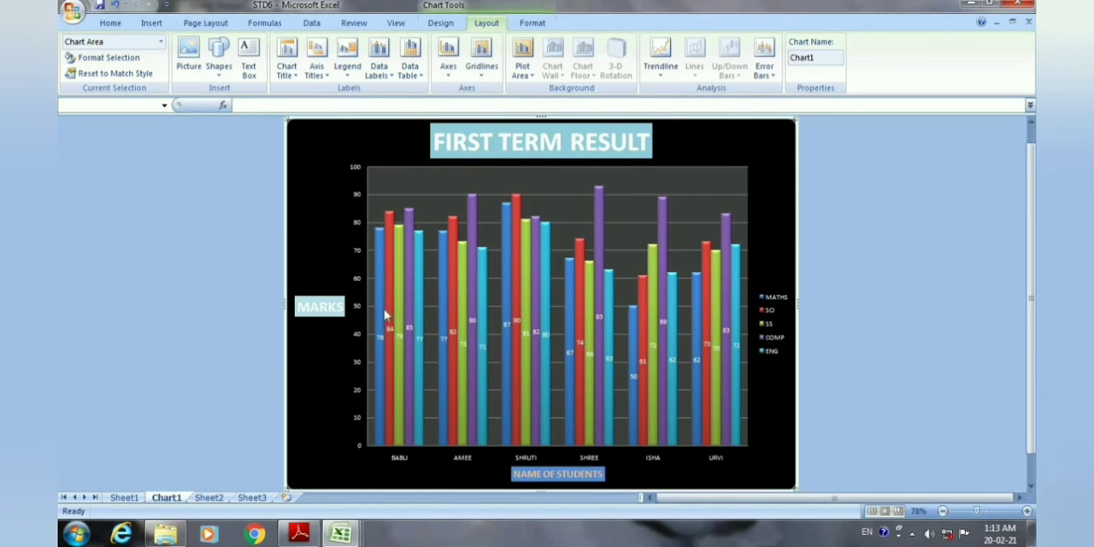
{"action": "left_click", "coordinate": [379, 68]}
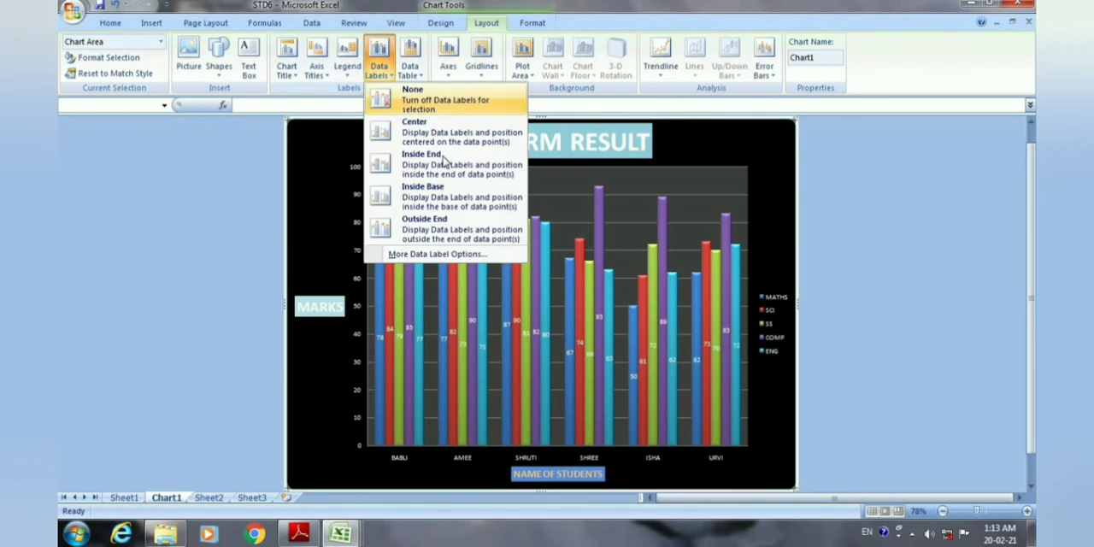
{"action": "left_click", "coordinate": [441, 165]}
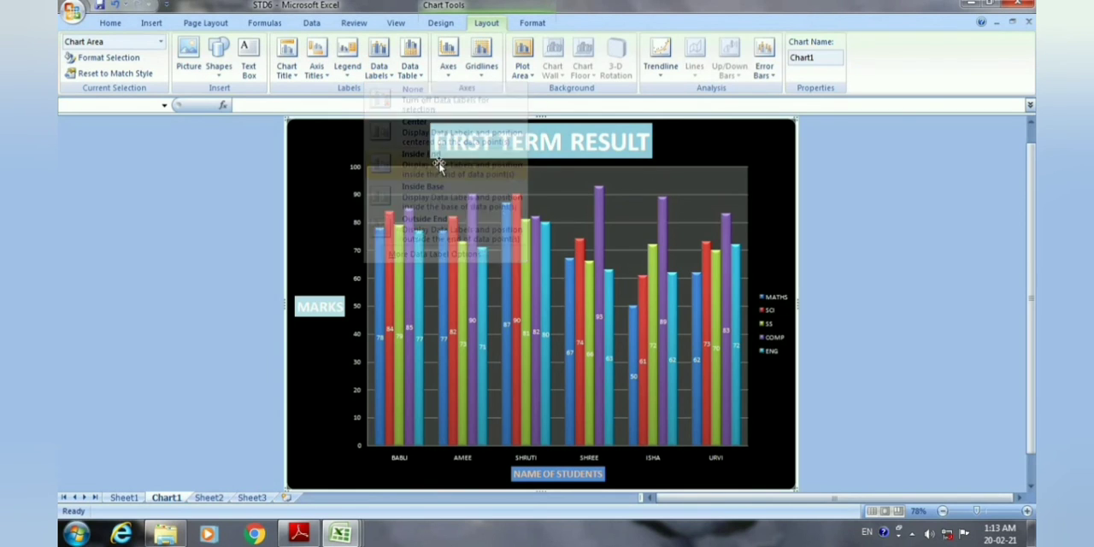
{"action": "left_click", "coordinate": [391, 75]}
{"action": "left_click", "coordinate": [435, 227]}
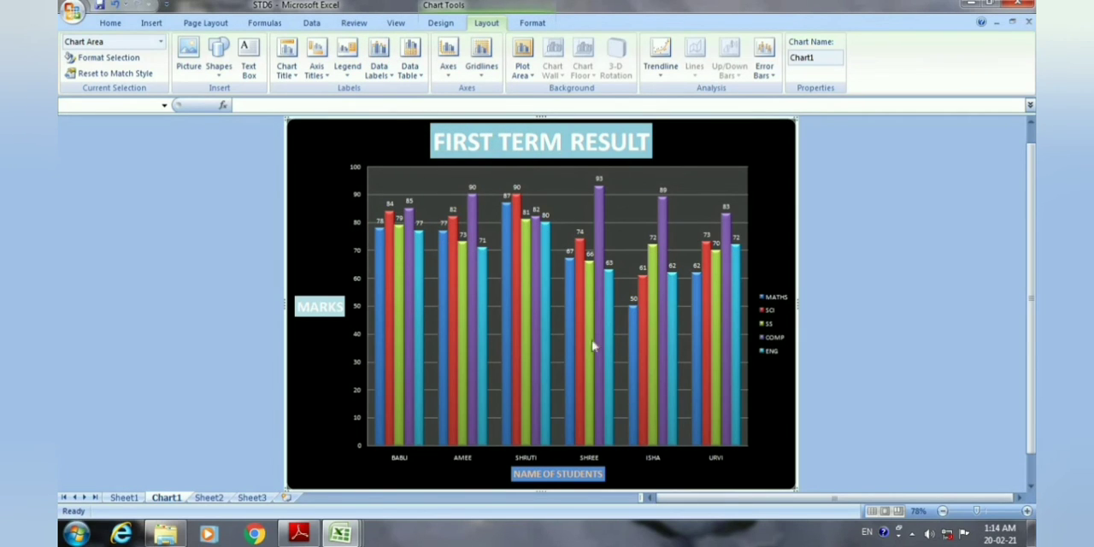
Add a data table below the chart, first without legend keys, and finally with Show Data Table with Legend Keys.
{"action": "left_click", "coordinate": [419, 73]}
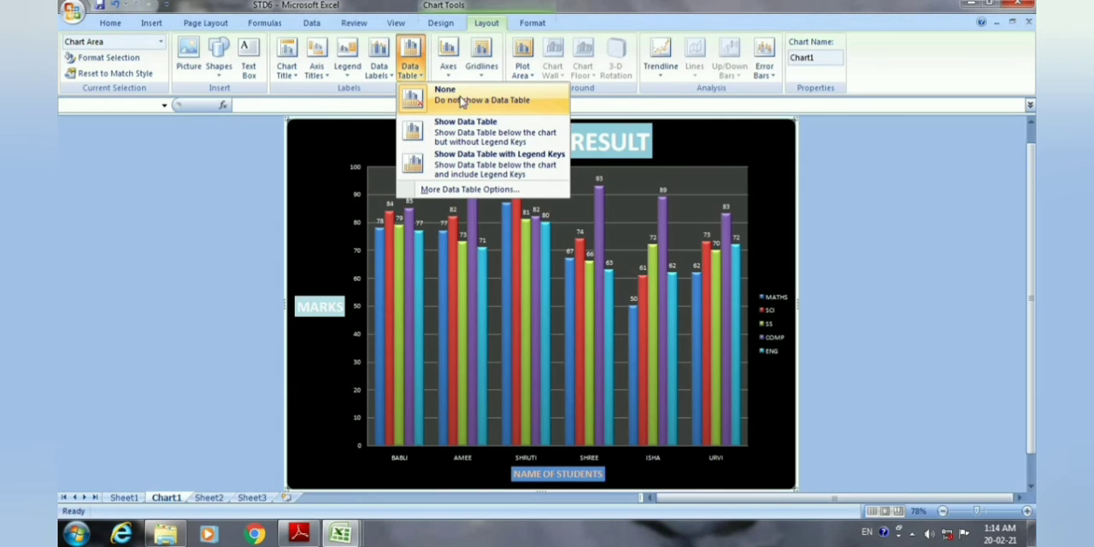
{"action": "left_click", "coordinate": [486, 135]}
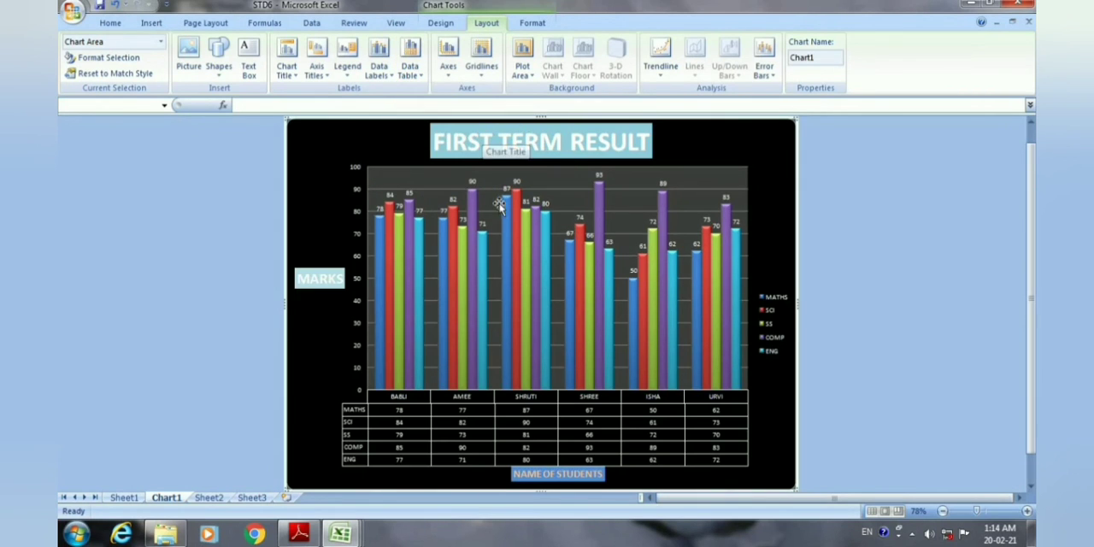
{"action": "left_click", "coordinate": [410, 68]}
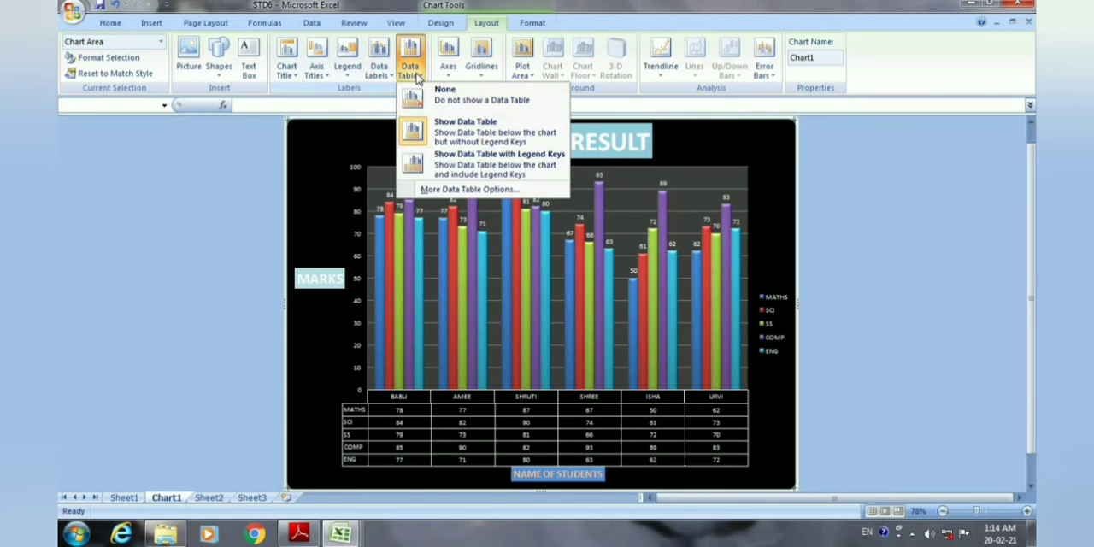
{"action": "left_click", "coordinate": [466, 171]}
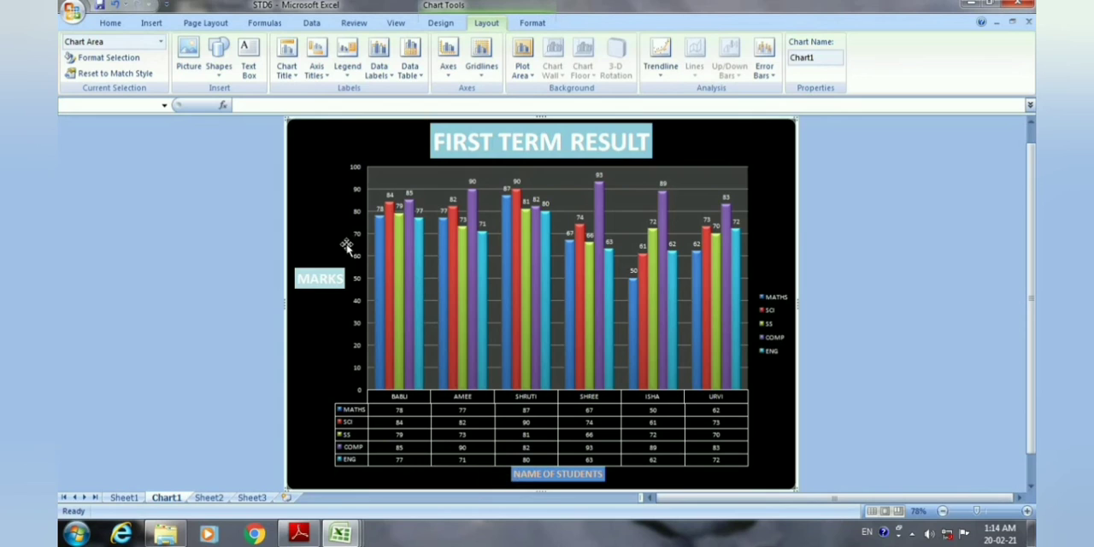
Set the primary horizontal gridlines to Major Gridlines and the primary vertical gridlines to Minor Gridlines.
{"action": "left_click", "coordinate": [490, 77]}
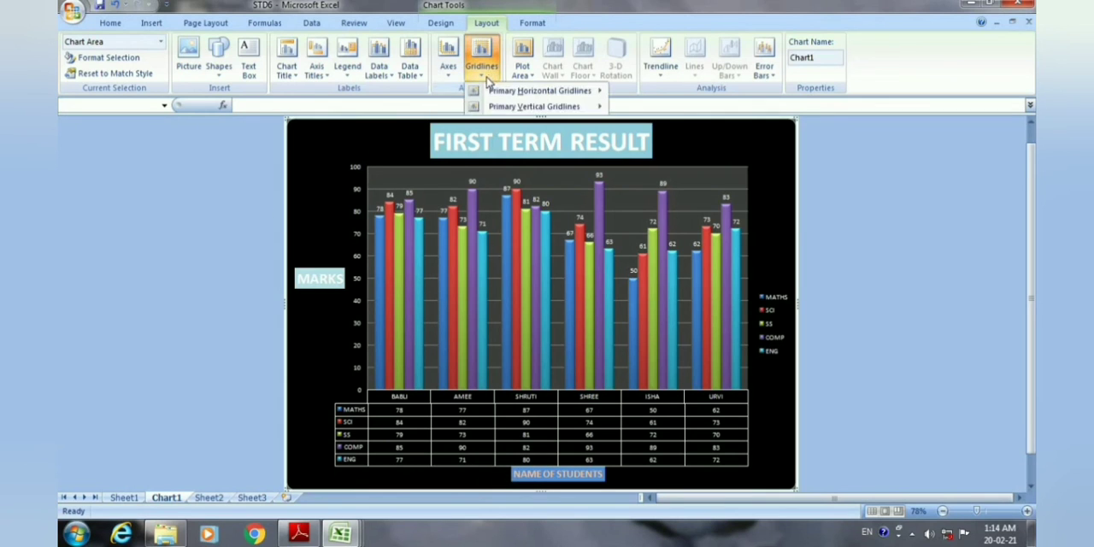
{"action": "mouse_move", "coordinate": [513, 96]}
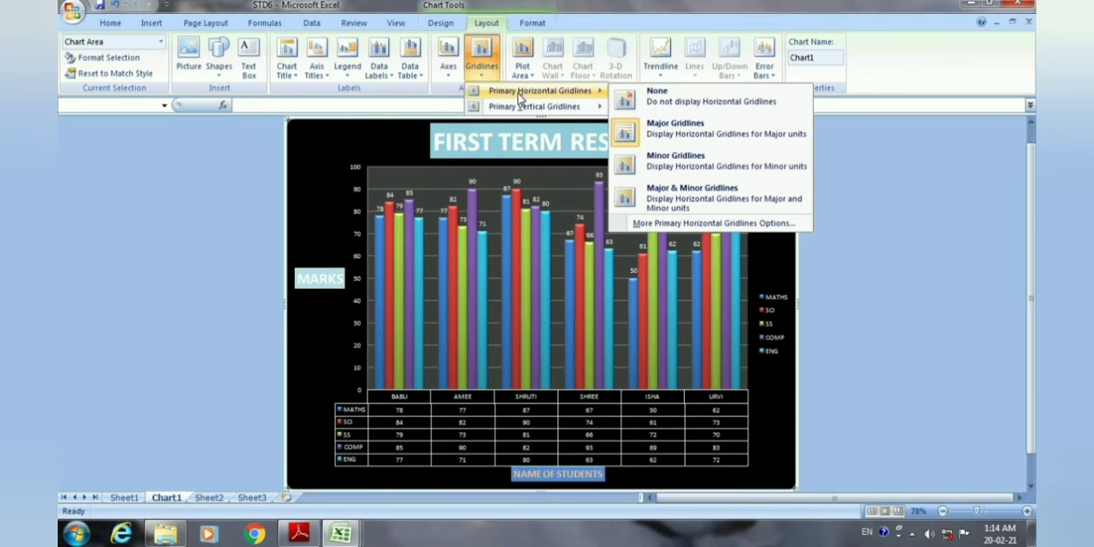
{"action": "left_click", "coordinate": [664, 127]}
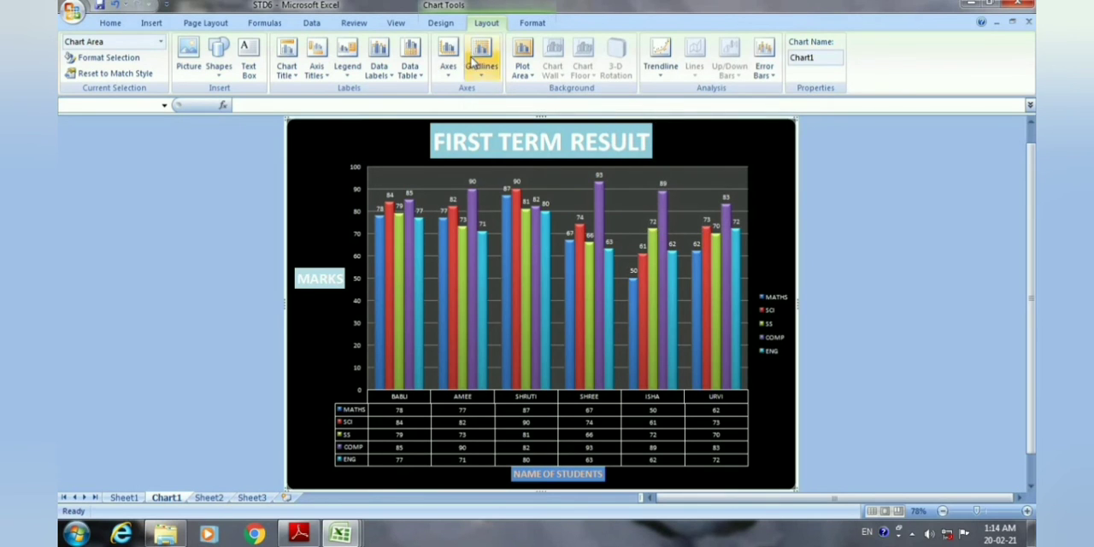
{"action": "left_click", "coordinate": [484, 75]}
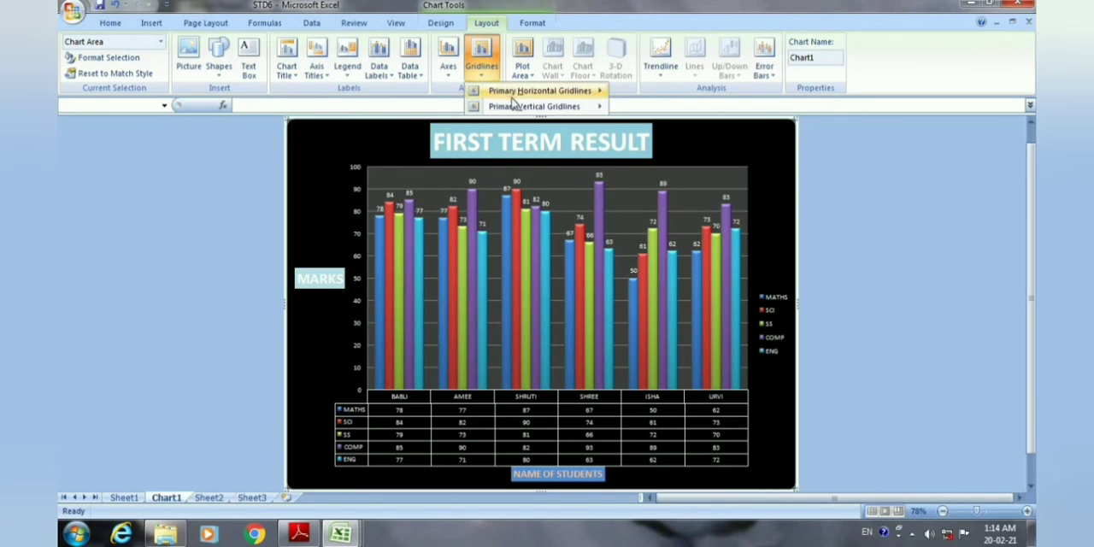
{"action": "mouse_move", "coordinate": [571, 108]}
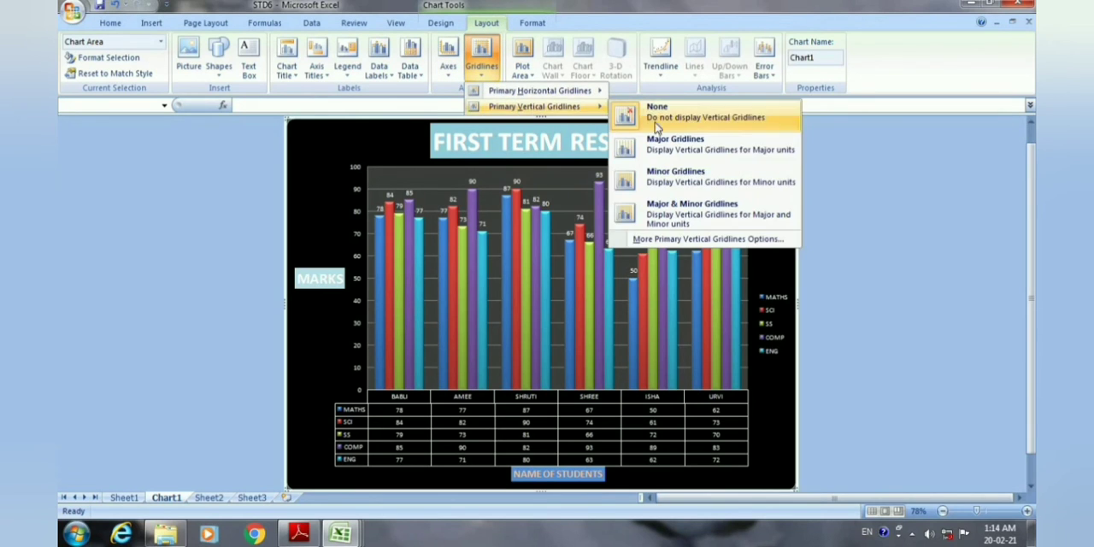
{"action": "left_click", "coordinate": [674, 175]}
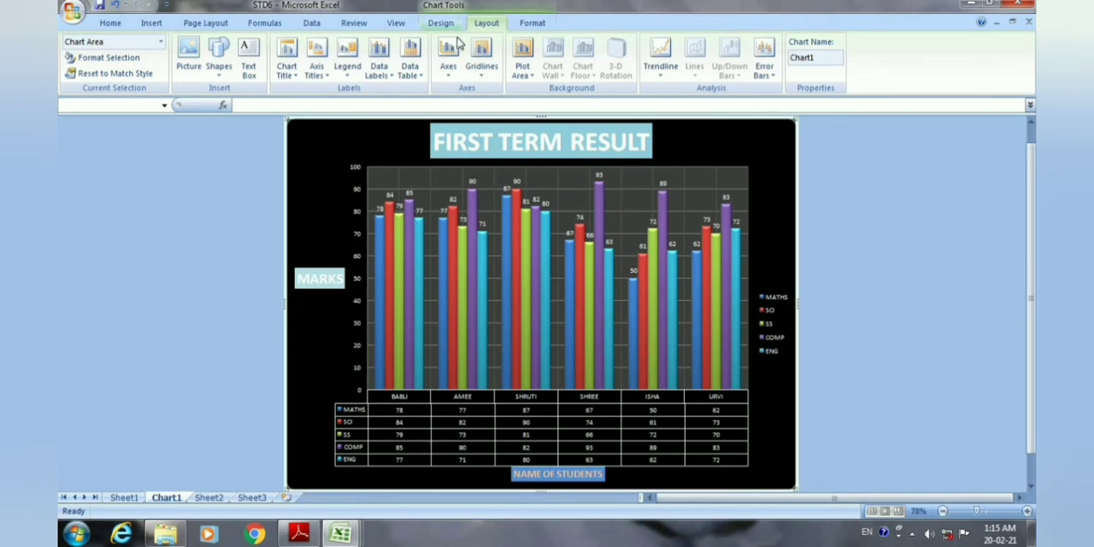
Apply the orange WordArt style from the gallery's third row to the FIRST TERM RESULT chart title.
{"action": "left_click", "coordinate": [526, 25]}
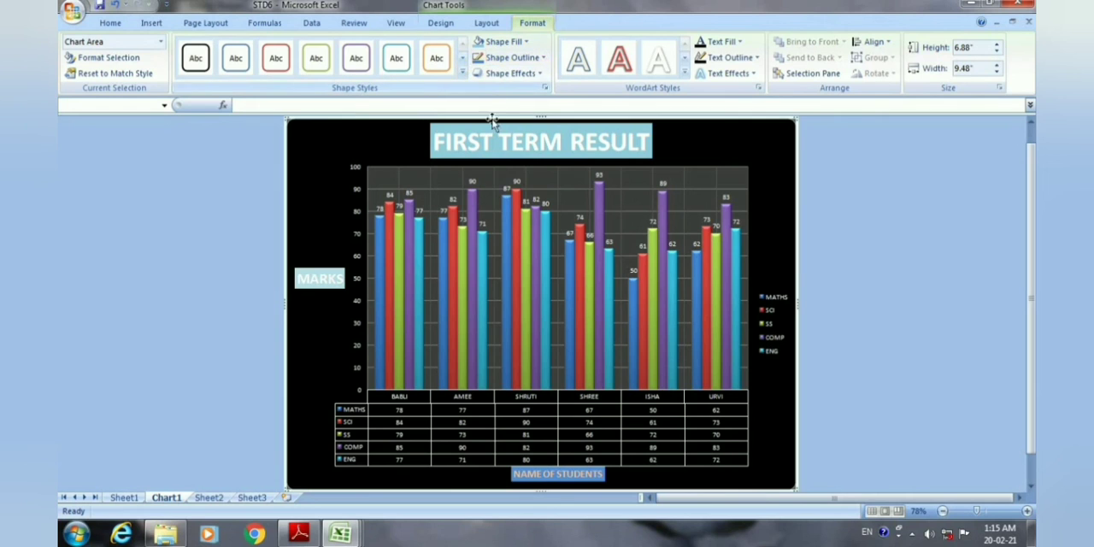
{"action": "left_click", "coordinate": [470, 141]}
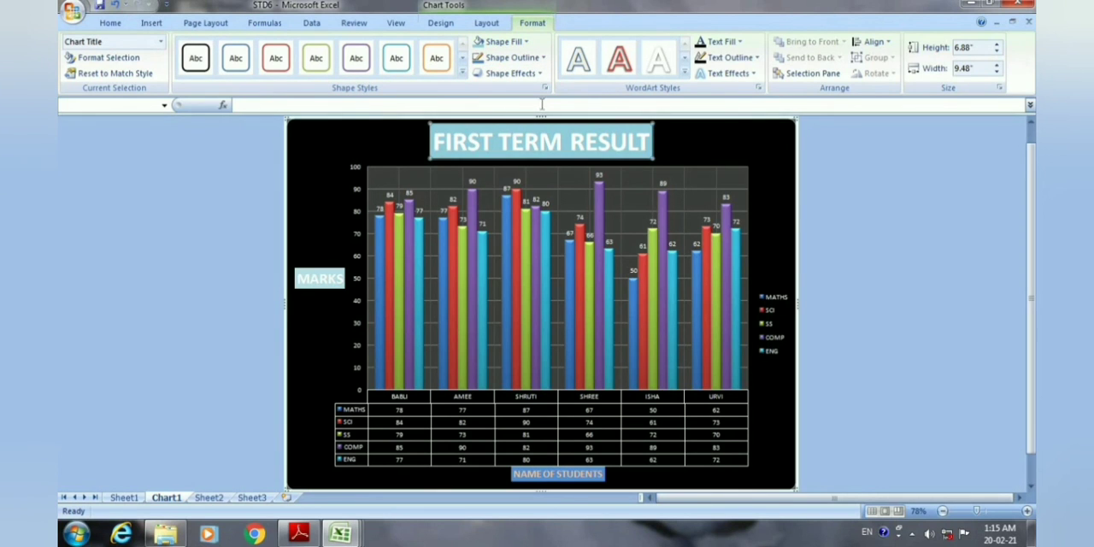
{"action": "left_click", "coordinate": [684, 73]}
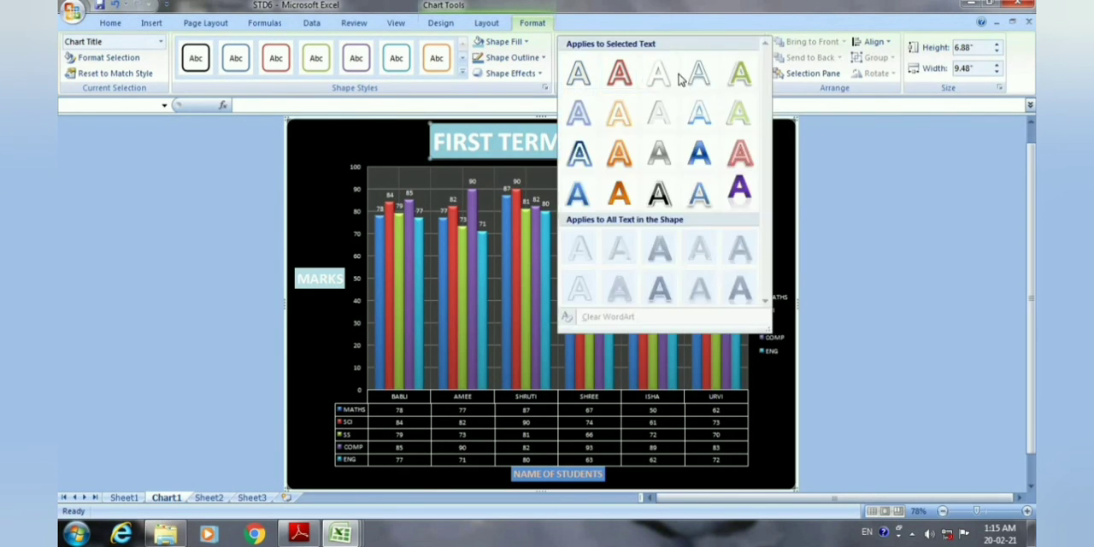
{"action": "left_click", "coordinate": [619, 154]}
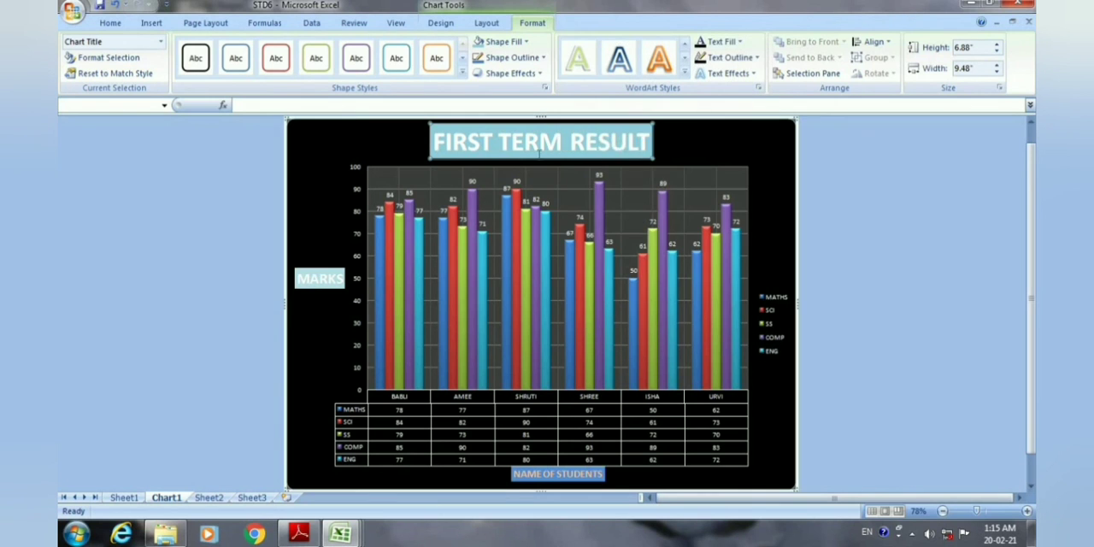
Apply the solid orange WordArt style from the gallery's fourth row to the MARKS axis title.
{"action": "left_click", "coordinate": [305, 275]}
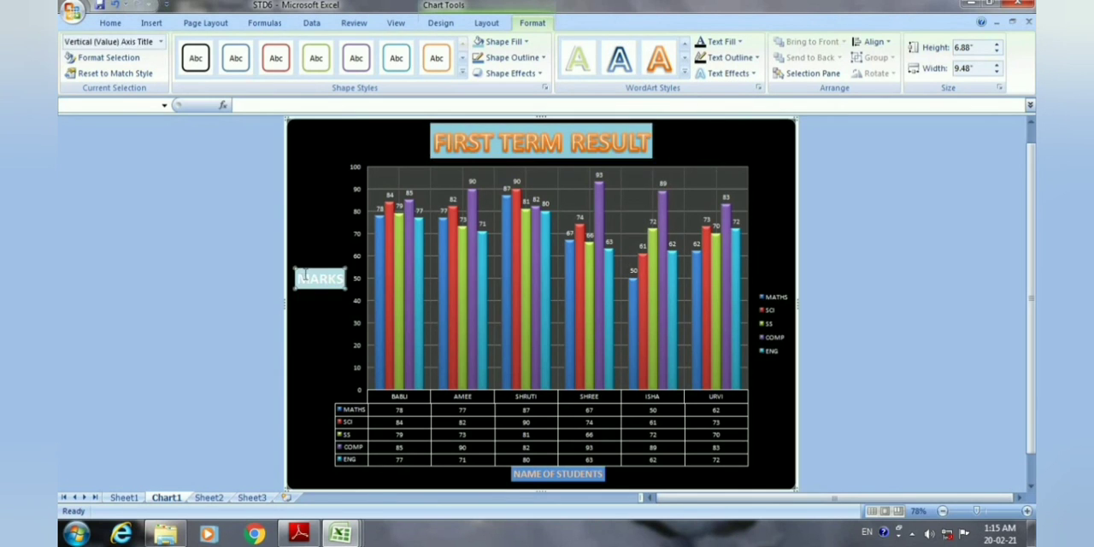
{"action": "left_click", "coordinate": [685, 74]}
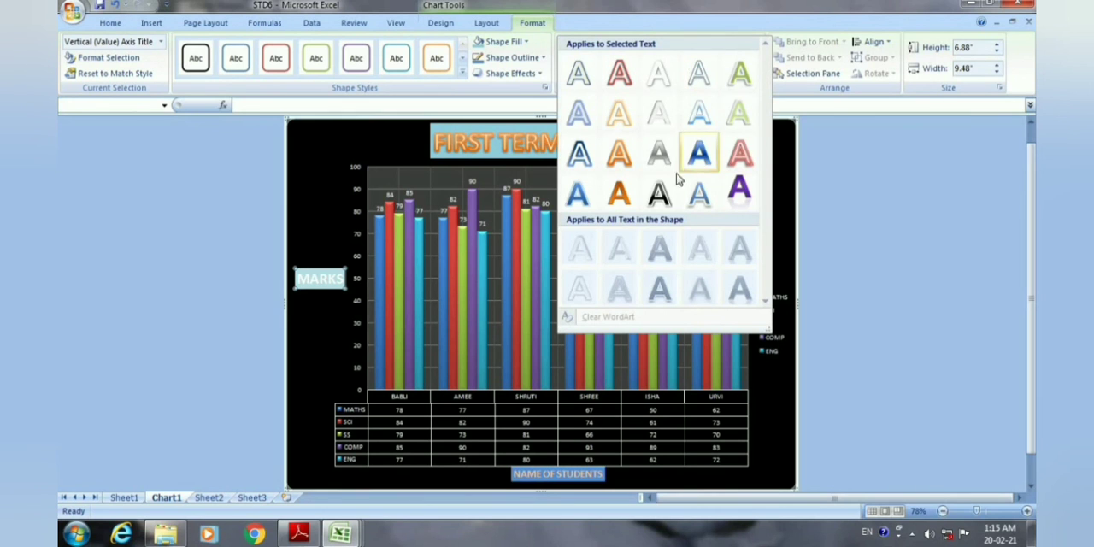
{"action": "left_click", "coordinate": [619, 194]}
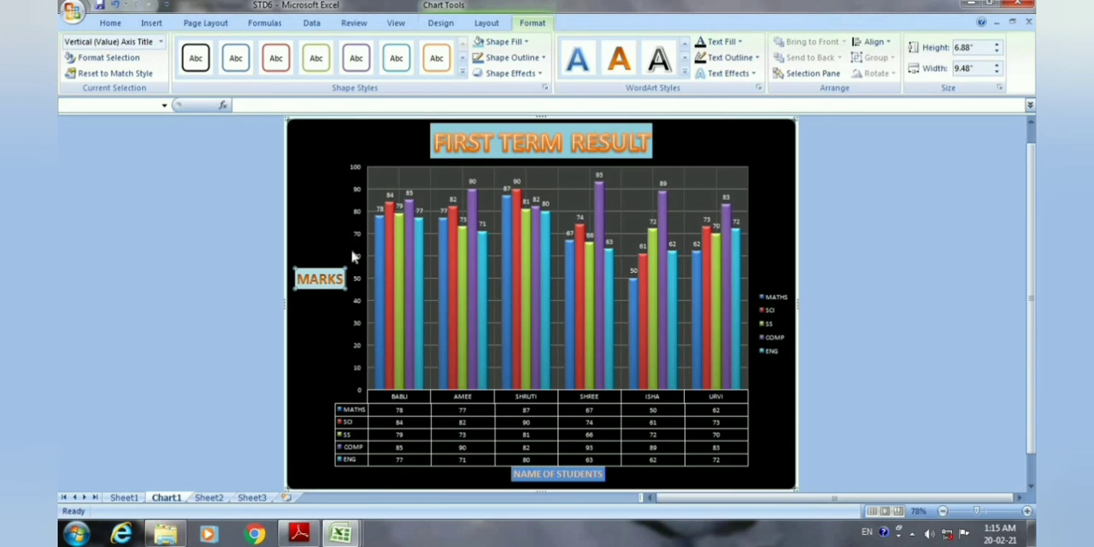
Apply the light aqua shape style to the FIRST TERM RESULT chart title and the NAME OF STUDENTS axis title.
{"action": "left_click", "coordinate": [462, 151]}
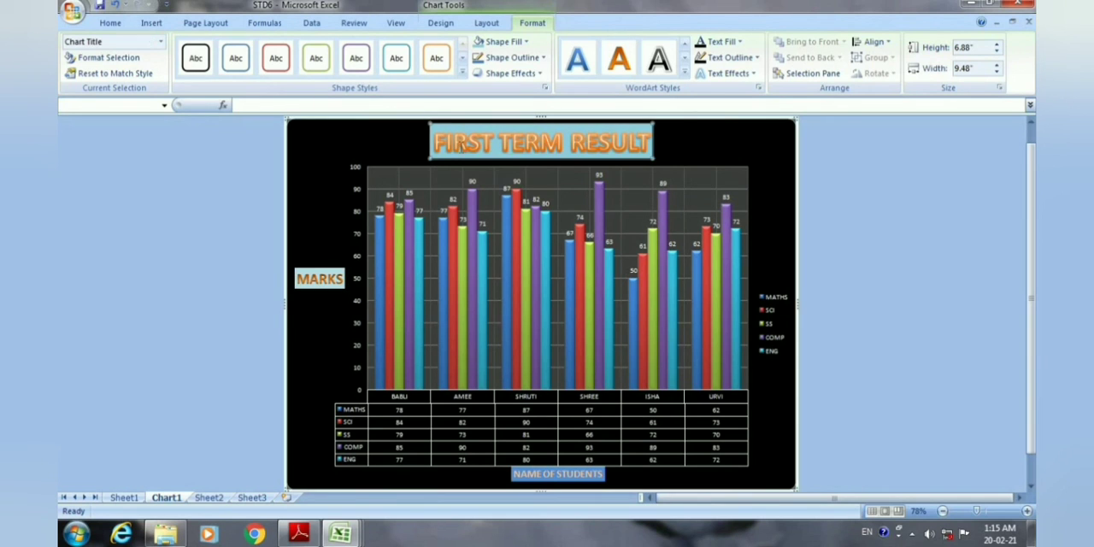
{"action": "left_click", "coordinate": [464, 74]}
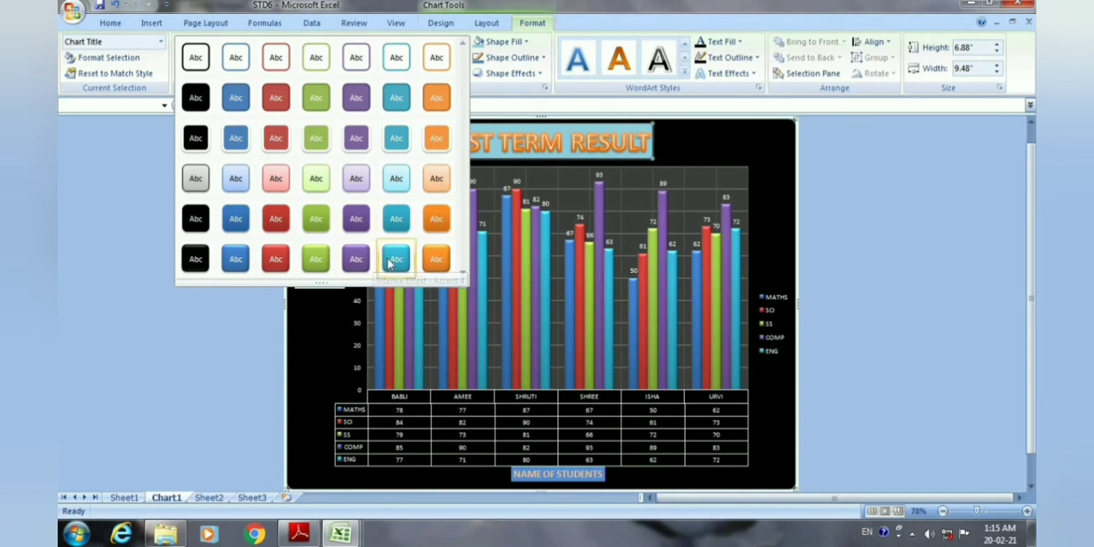
{"action": "left_click", "coordinate": [401, 179]}
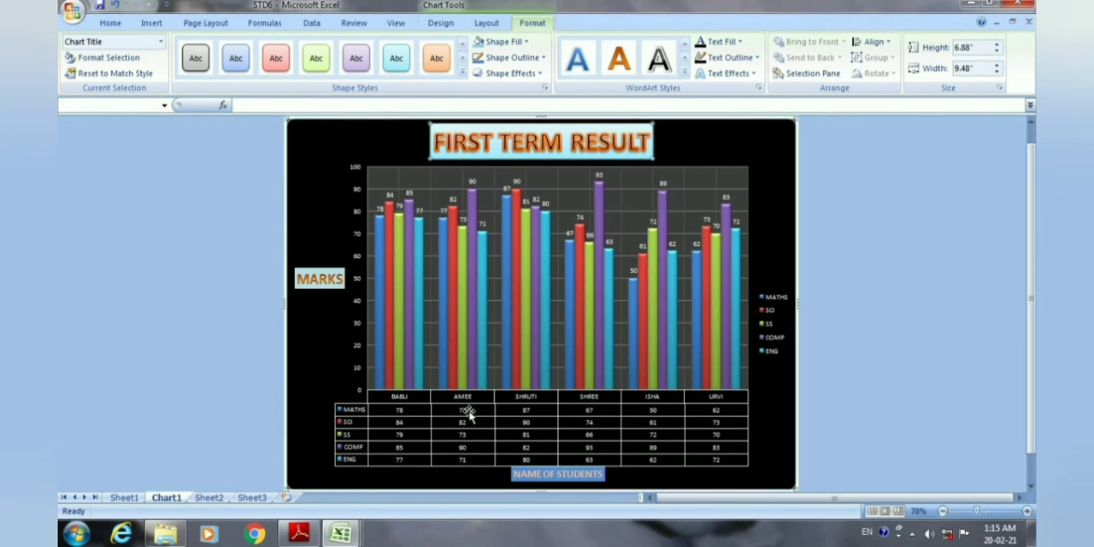
{"action": "scroll", "coordinate": [479, 417], "scroll_direction": "down", "scroll_amount": 1}
{"action": "left_click", "coordinate": [545, 444]}
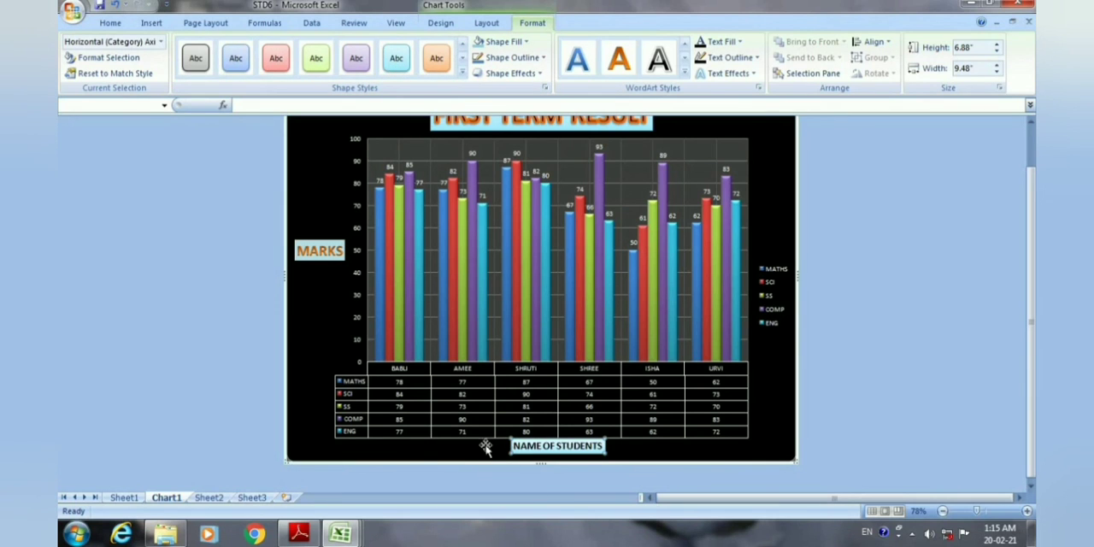
Apply the light green shape style to the whole chart area.
{"action": "left_click", "coordinate": [581, 453]}
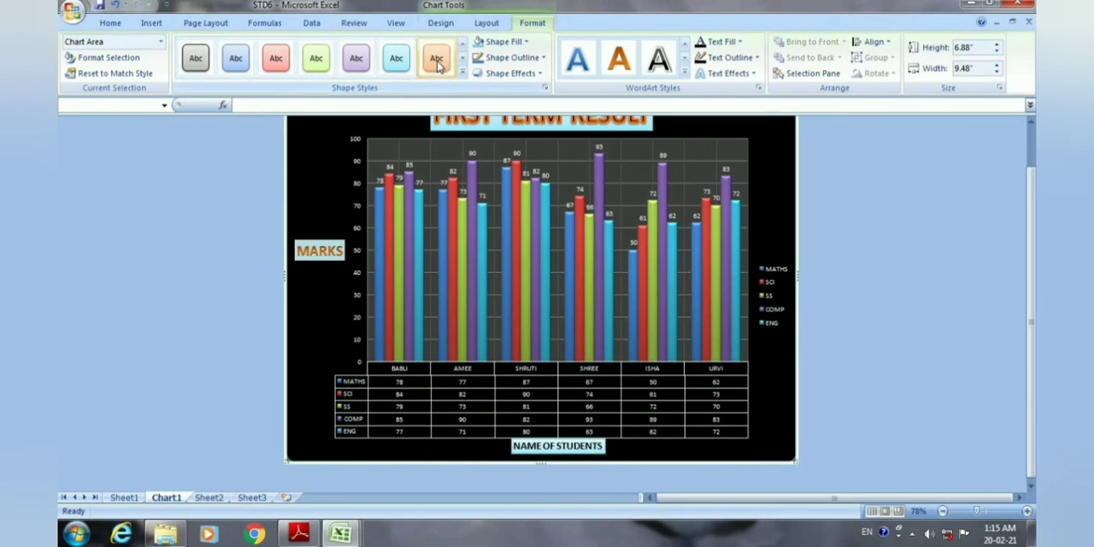
{"action": "left_click", "coordinate": [463, 73]}
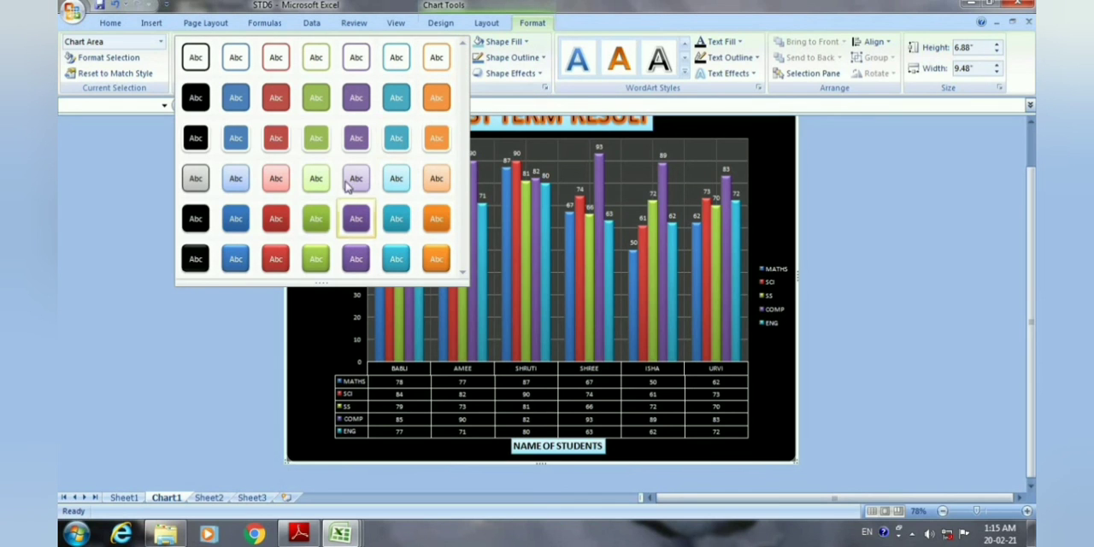
{"action": "left_click", "coordinate": [316, 178]}
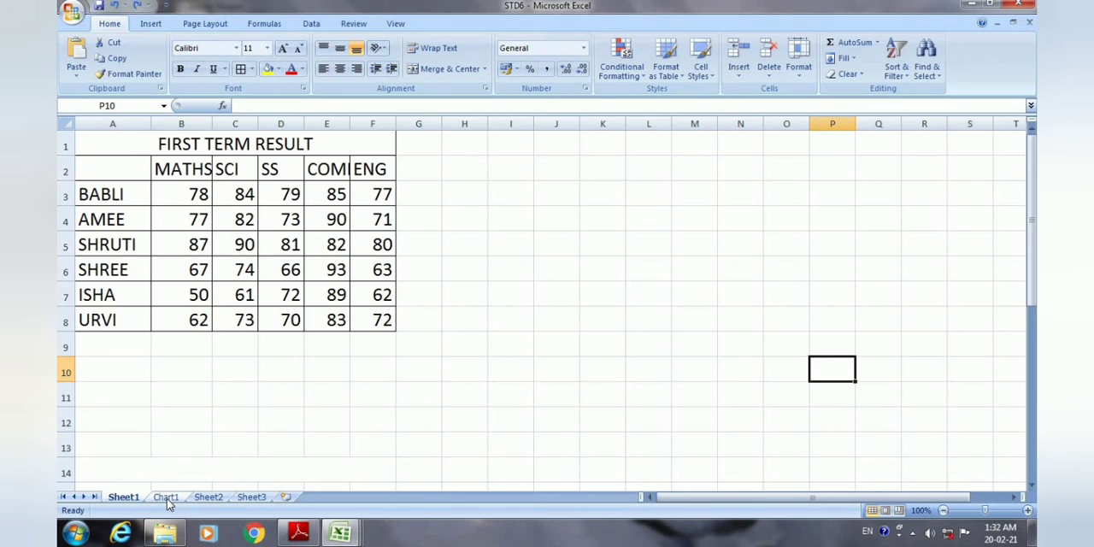
Insert an exploded 3-D pie chart of the first student's subject marks from cells A2:F3 on Sheet1.
{"action": "left_click", "coordinate": [166, 496]}
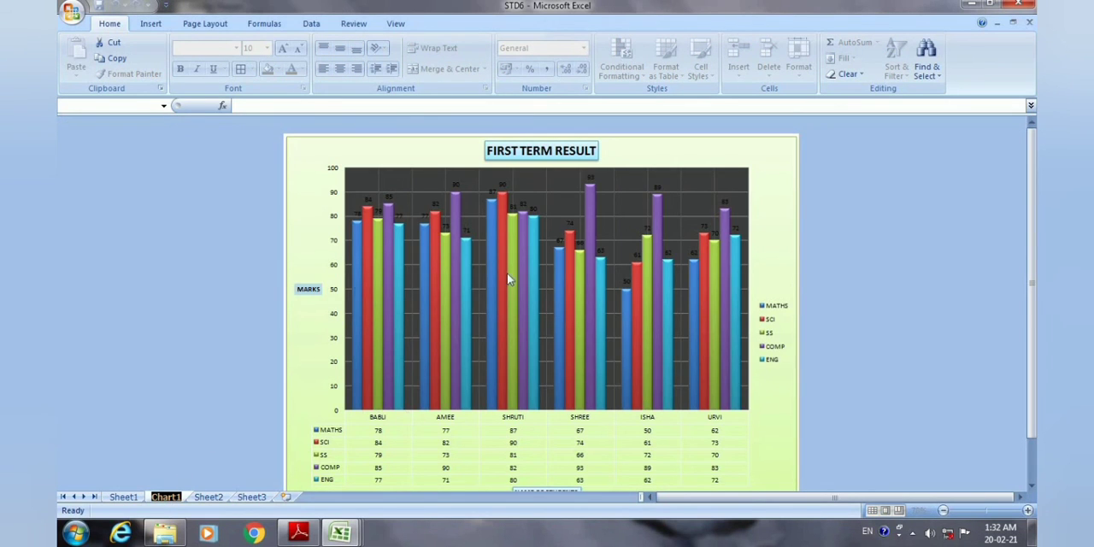
{"action": "left_click", "coordinate": [125, 498]}
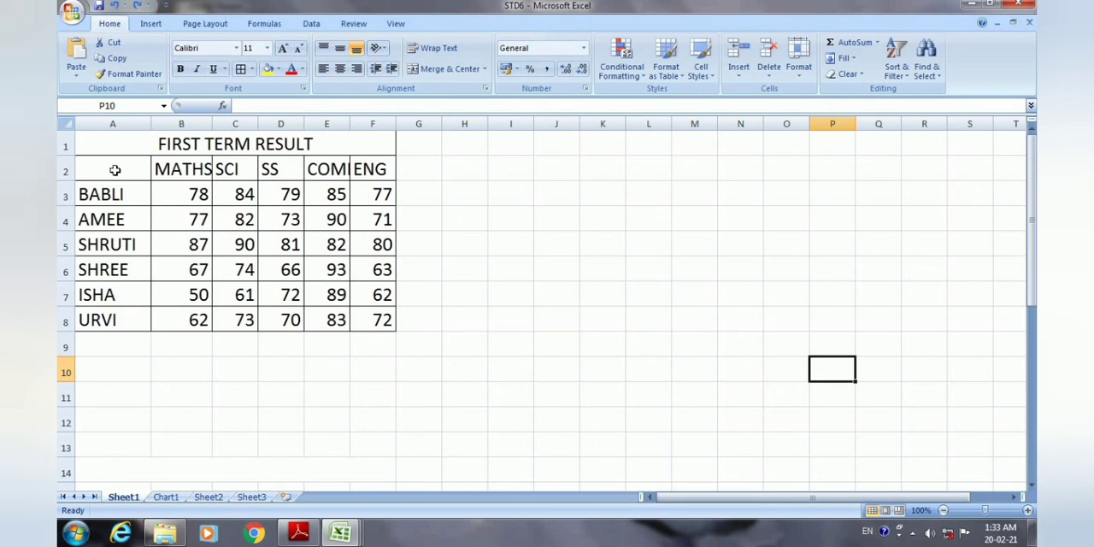
{"action": "left_click_drag", "start_coordinate": [103, 180], "coordinate": [366, 194]}
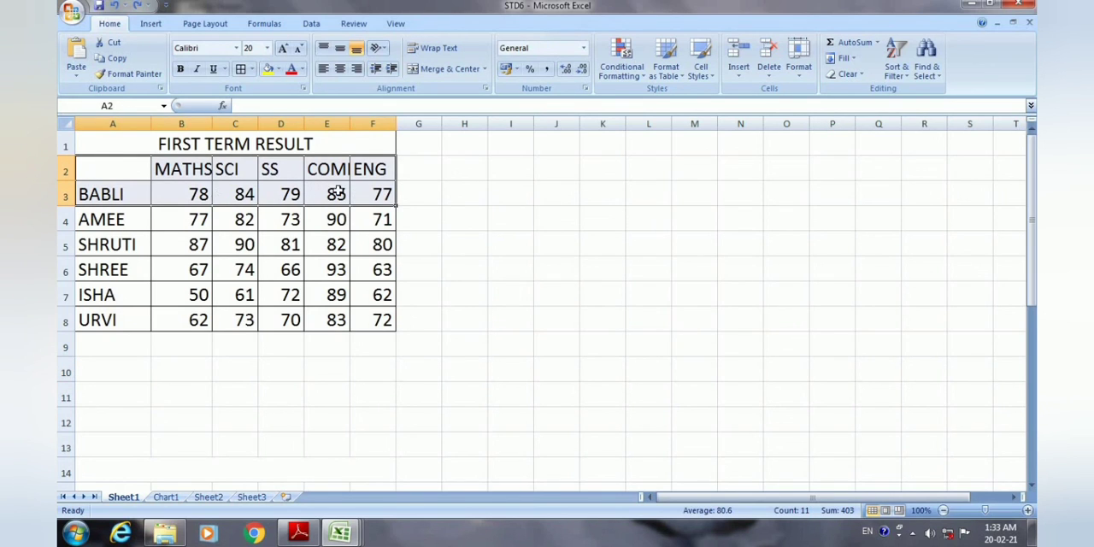
{"action": "left_click", "coordinate": [152, 24]}
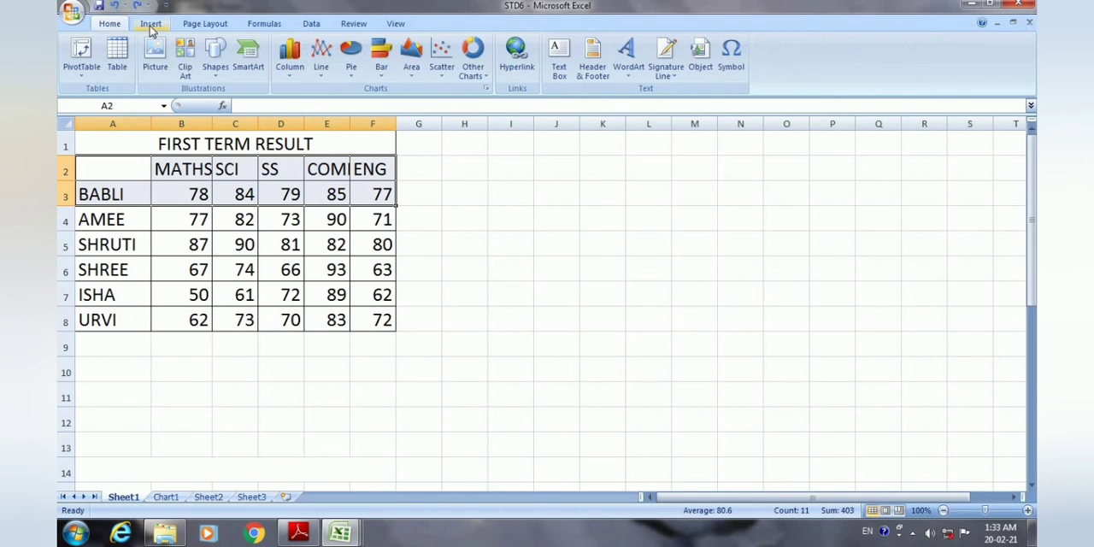
{"action": "left_click", "coordinate": [353, 69]}
{"action": "left_click", "coordinate": [398, 214]}
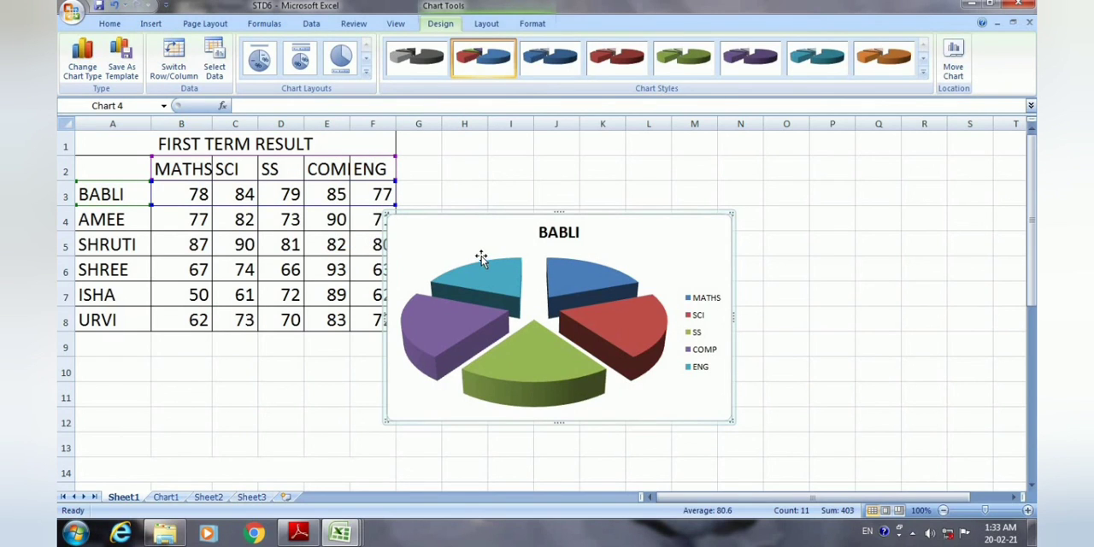
Move the student's pie chart clear of the result table and apply the chart layout with title, percentage labels and legend.
{"action": "left_click_drag", "start_coordinate": [517, 219], "coordinate": [600, 301]}
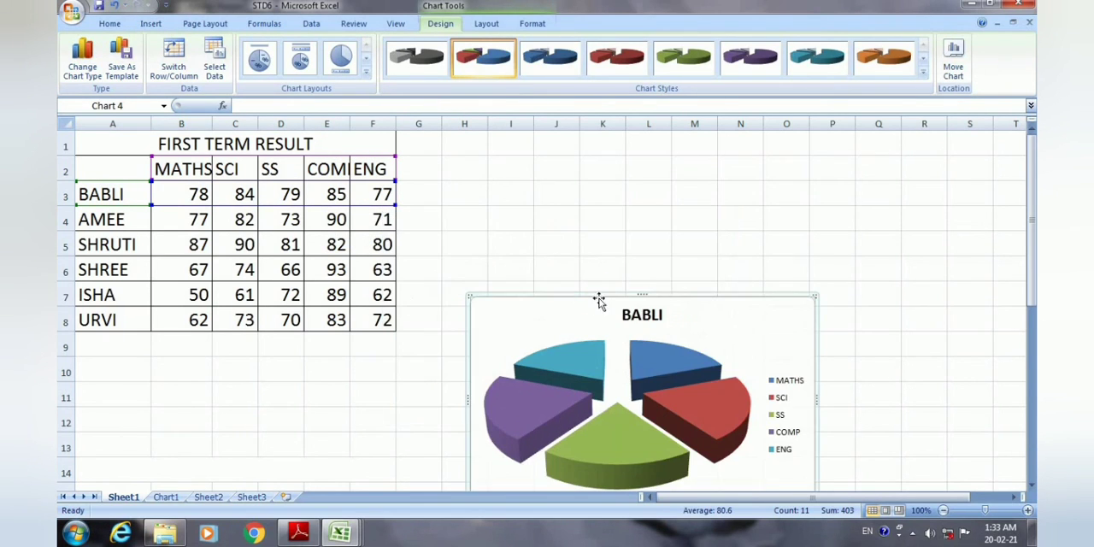
{"action": "scroll", "coordinate": [725, 321], "scroll_direction": "down", "scroll_amount": 1}
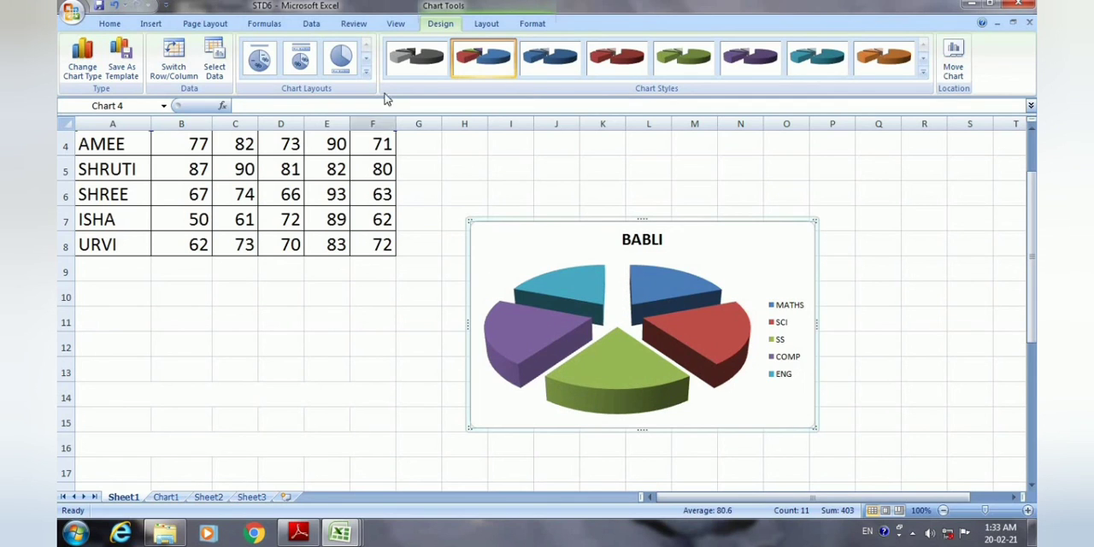
{"action": "left_click", "coordinate": [366, 72]}
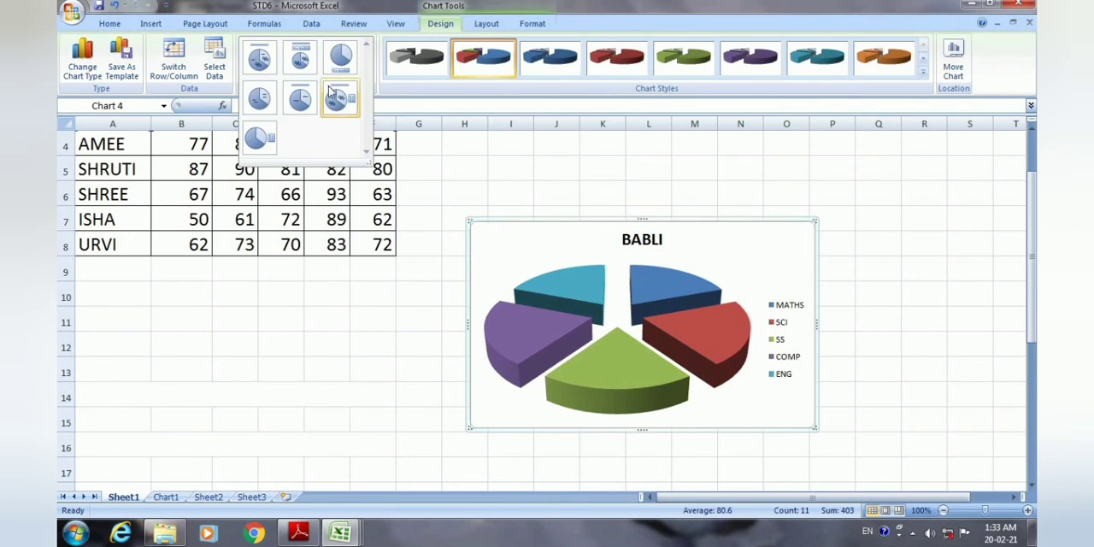
{"action": "left_click", "coordinate": [338, 96]}
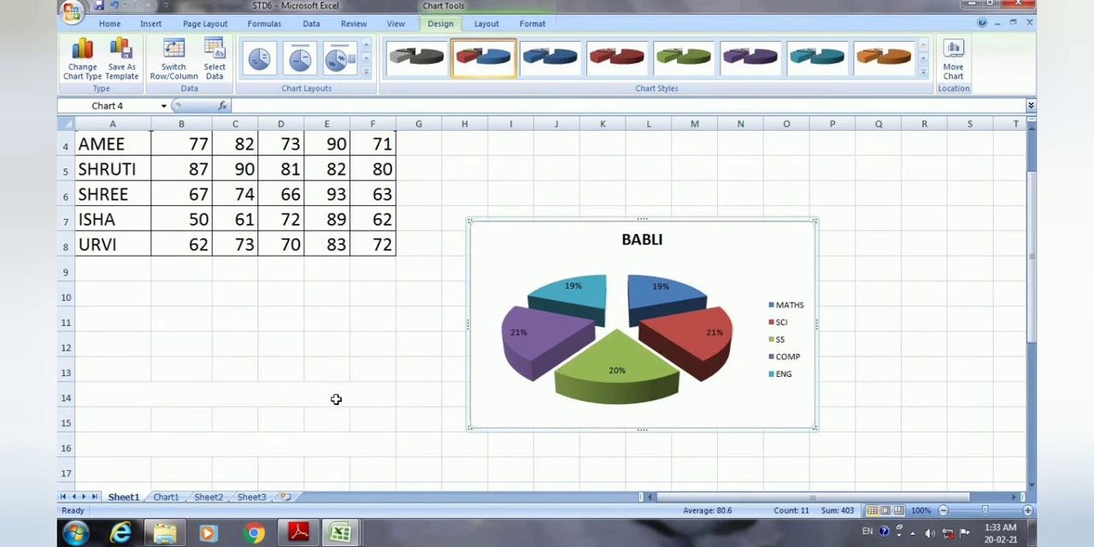
Insert an exploded 3-D pie chart of all students' MATHS marks from cells A2:B8.
{"action": "scroll", "coordinate": [336, 399], "scroll_direction": "up", "scroll_amount": 1}
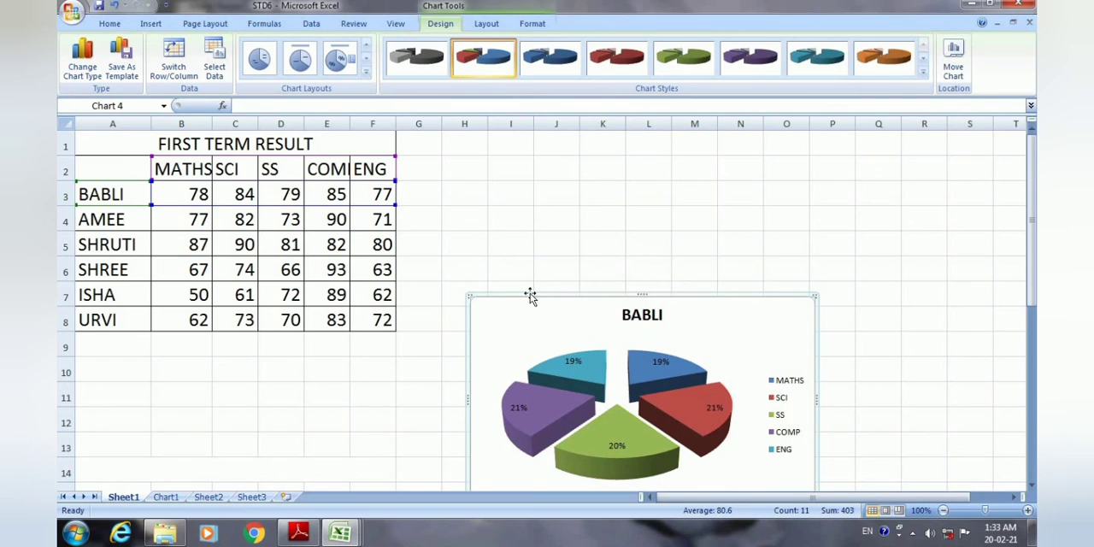
{"action": "left_click", "coordinate": [113, 195]}
{"action": "left_click", "coordinate": [103, 445]}
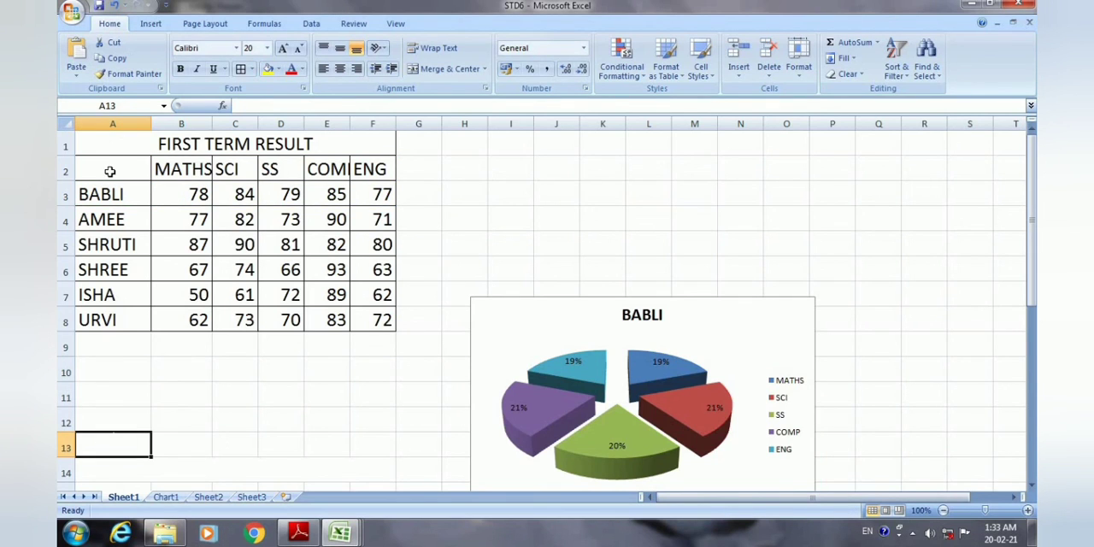
{"action": "left_click_drag", "start_coordinate": [109, 171], "coordinate": [165, 317]}
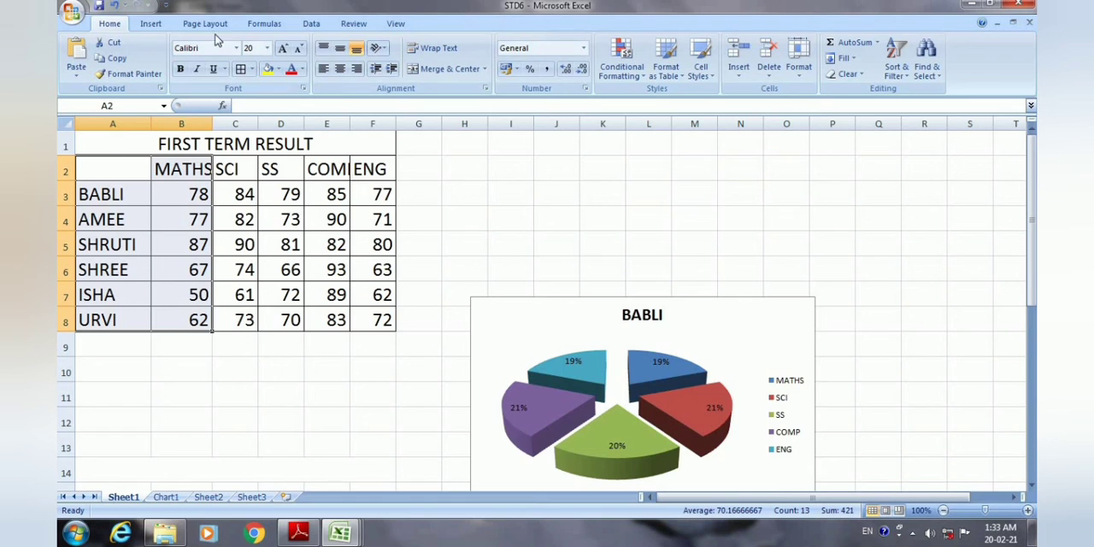
{"action": "left_click", "coordinate": [151, 23]}
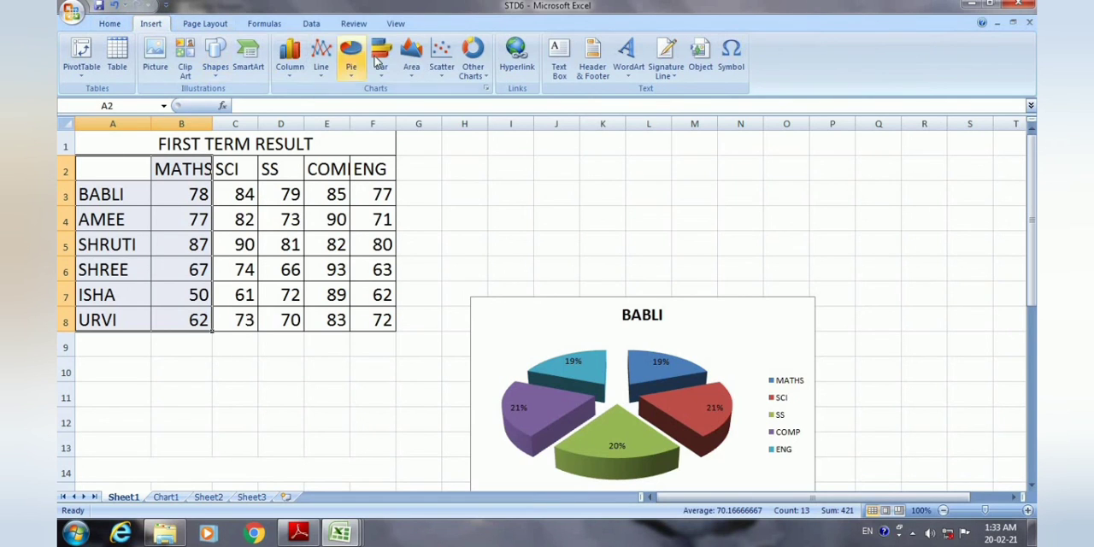
{"action": "left_click", "coordinate": [351, 64]}
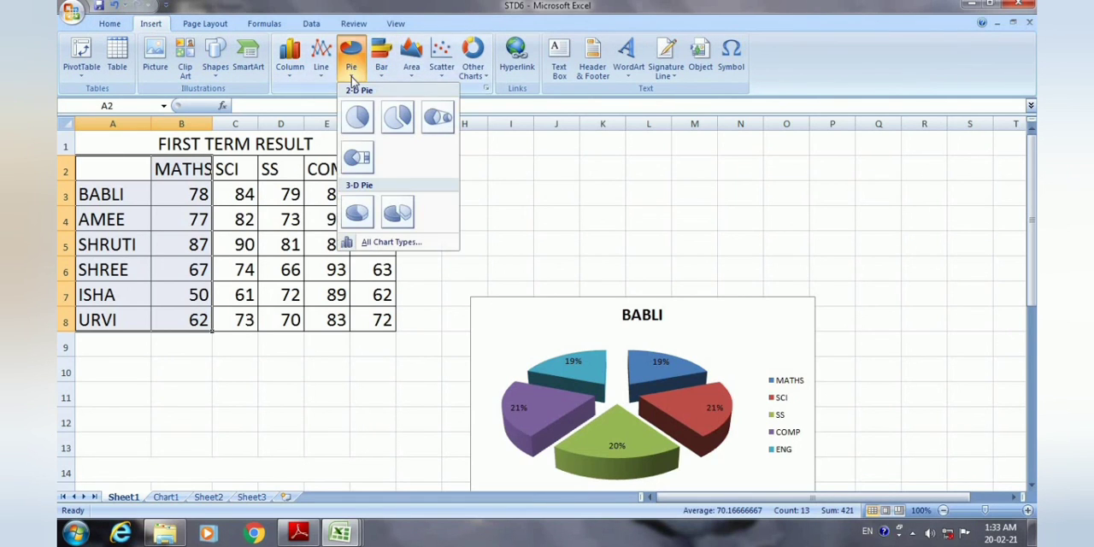
{"action": "left_click", "coordinate": [396, 217]}
Move the MATHS pie chart directly below the student's pie chart, starting at about row 16, and compare both charts.
{"action": "scroll", "coordinate": [525, 405], "scroll_direction": "down", "scroll_amount": 1}
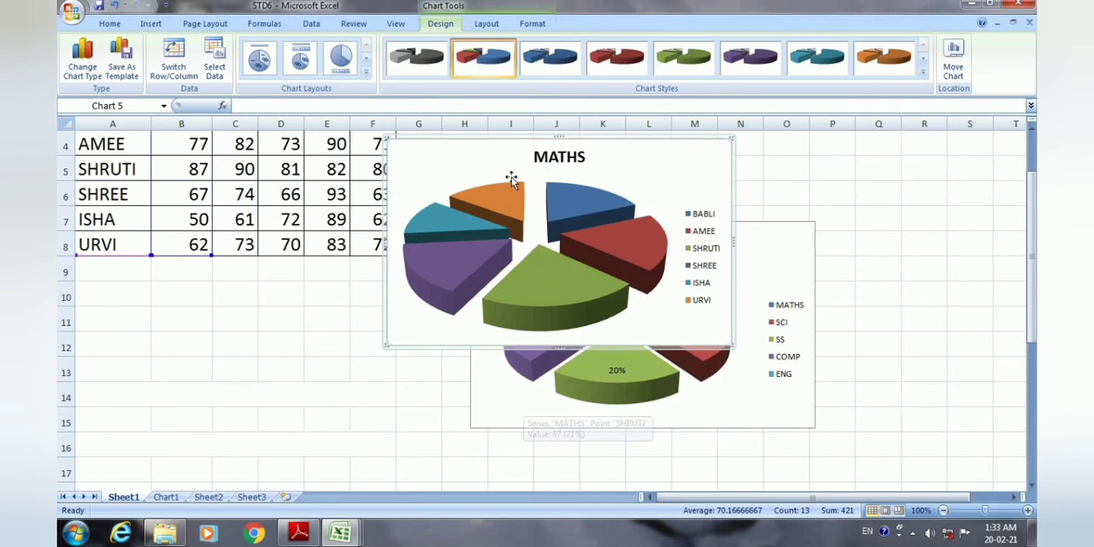
{"action": "scroll", "coordinate": [587, 479], "scroll_direction": "down", "scroll_amount": 1}
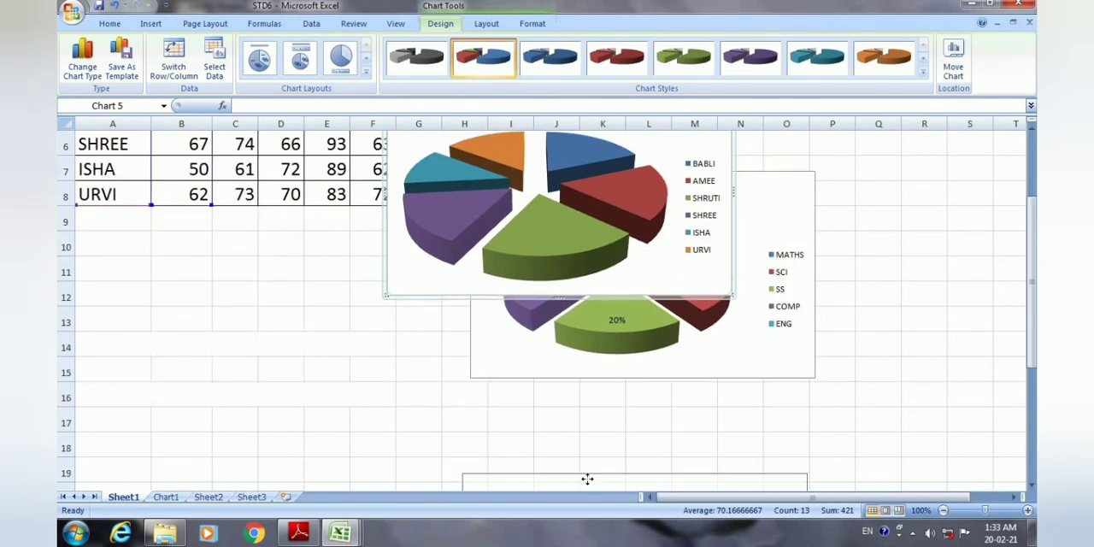
{"action": "left_click_drag", "start_coordinate": [587, 479], "coordinate": [564, 263]}
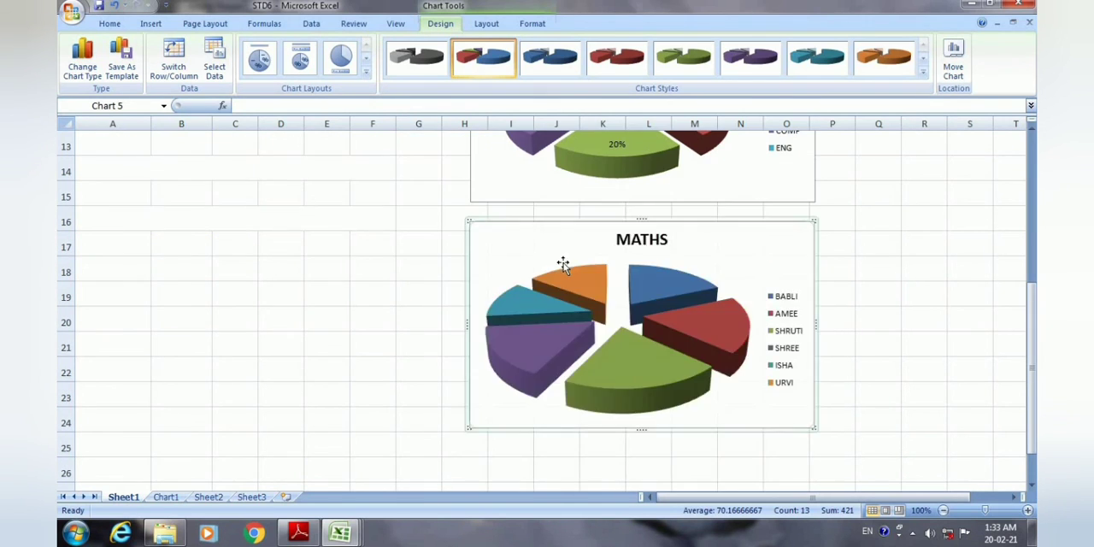
{"action": "scroll", "coordinate": [563, 263], "scroll_direction": "up", "scroll_amount": 3}
{"action": "scroll", "coordinate": [563, 263], "scroll_direction": "down", "scroll_amount": 1}
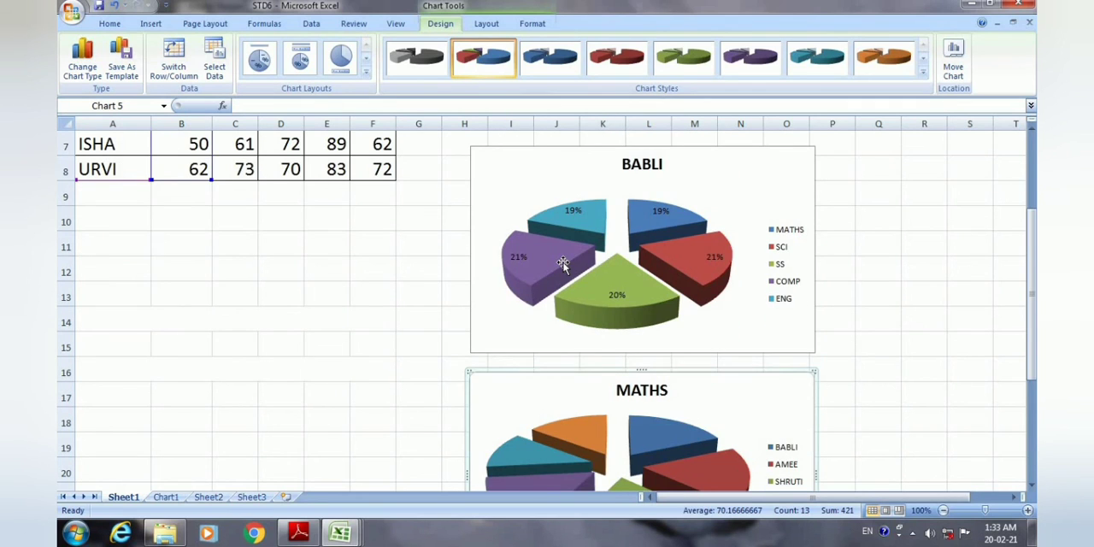
{"action": "scroll", "coordinate": [564, 262], "scroll_direction": "down", "scroll_amount": 1}
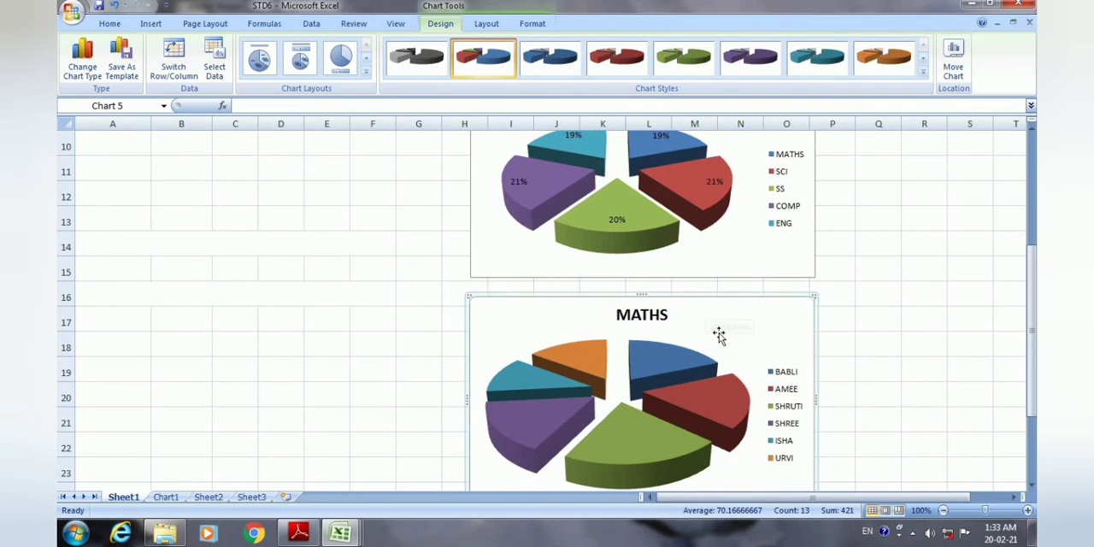